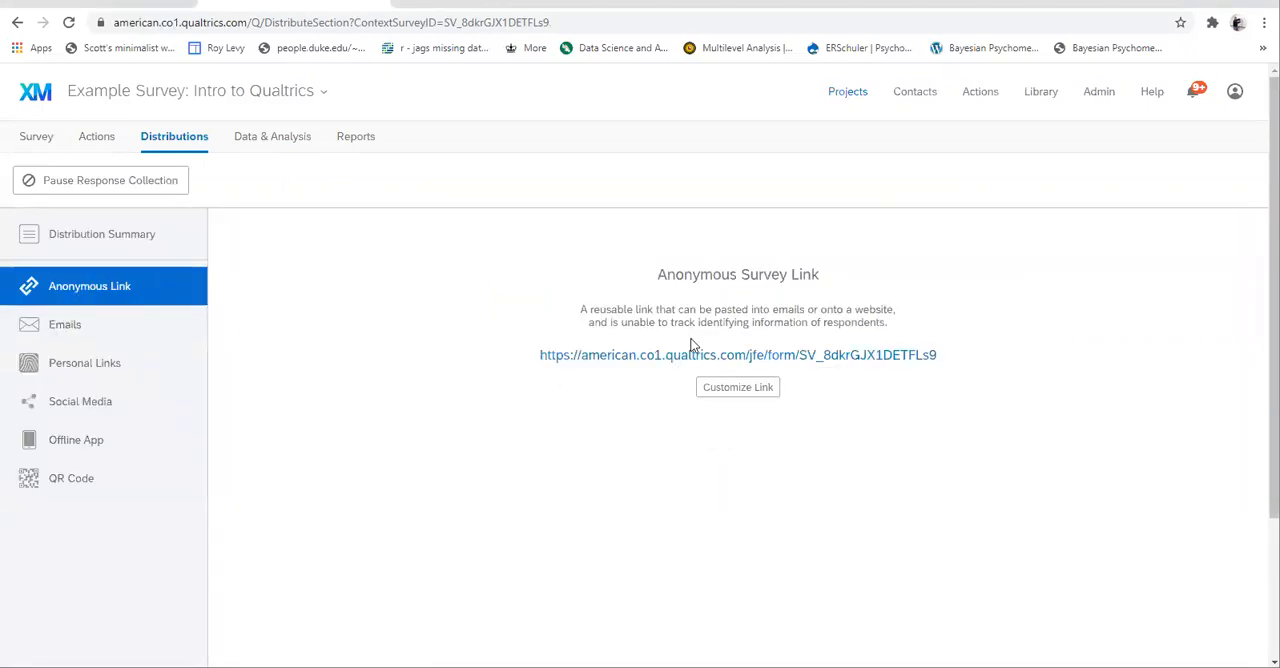
- Select the full URL of the anonymous survey link
left_click_drag(522, 362, 950, 361)
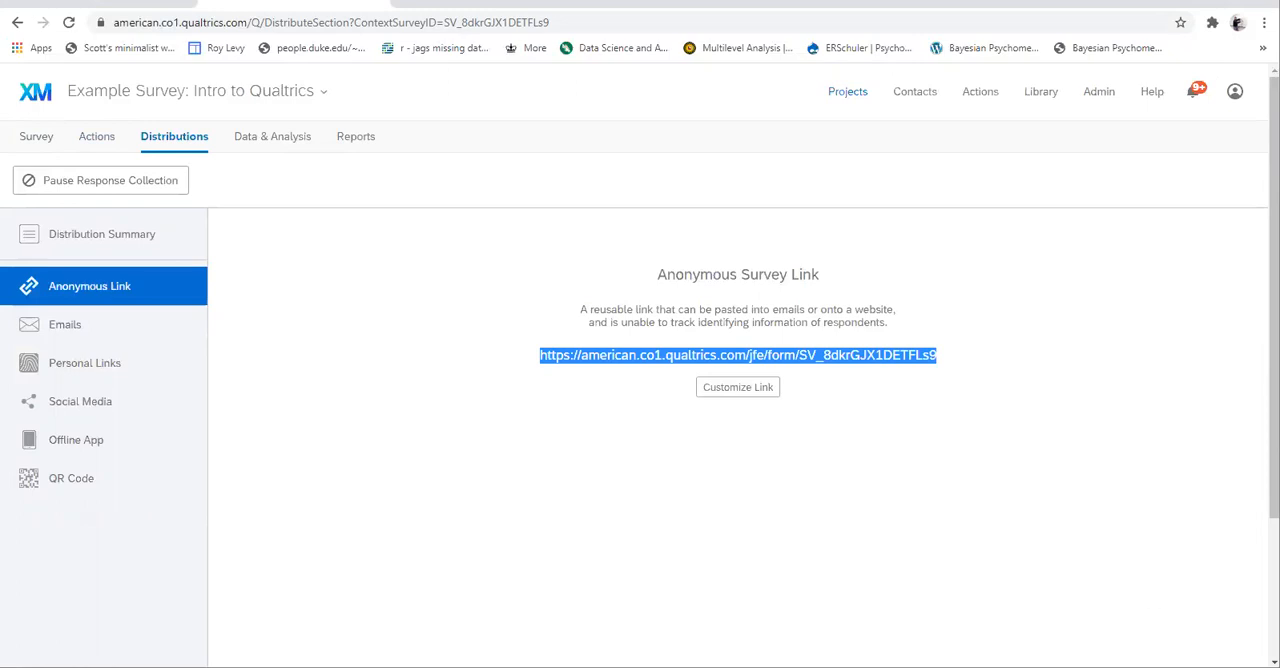
key("alt+Tab")
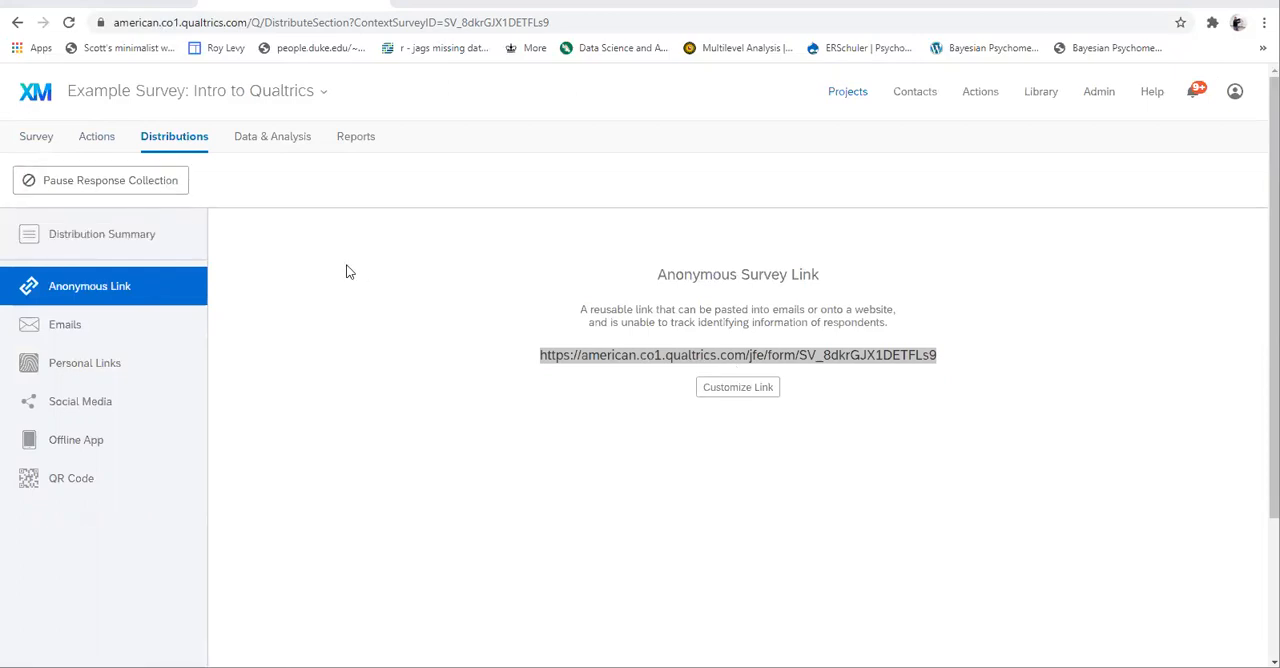
- Pause response collection, closing active sessions as partial data, and resume it
left_click(80, 184)
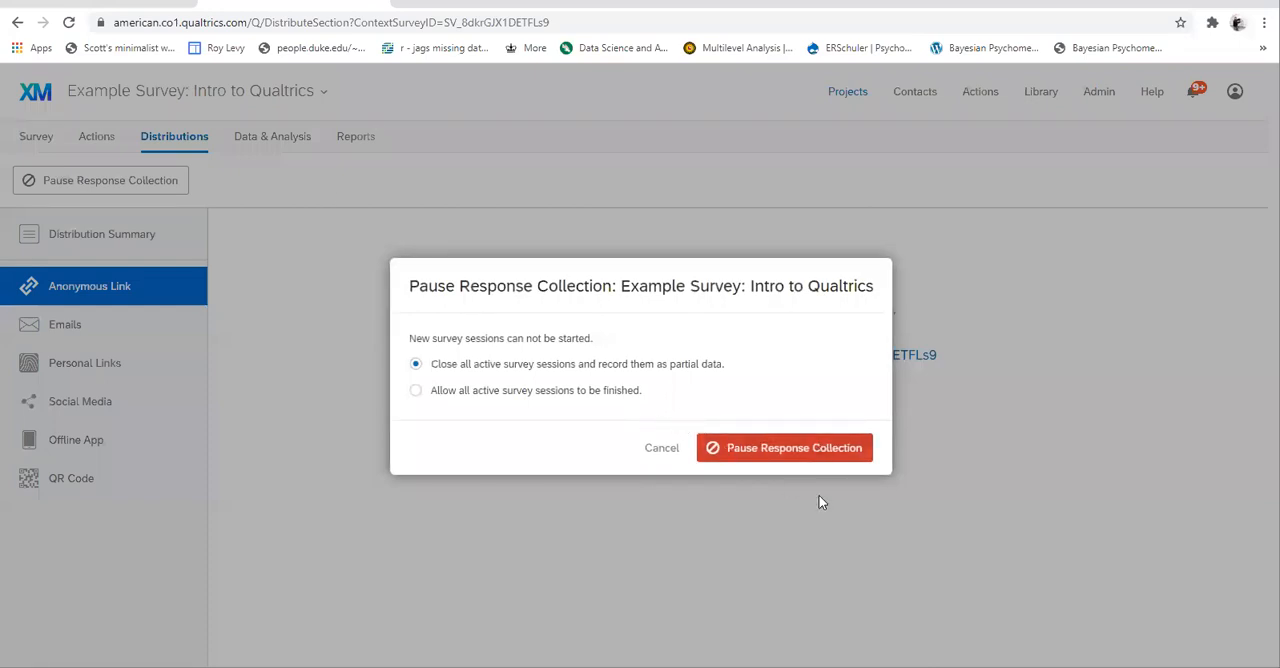
left_click(757, 452)
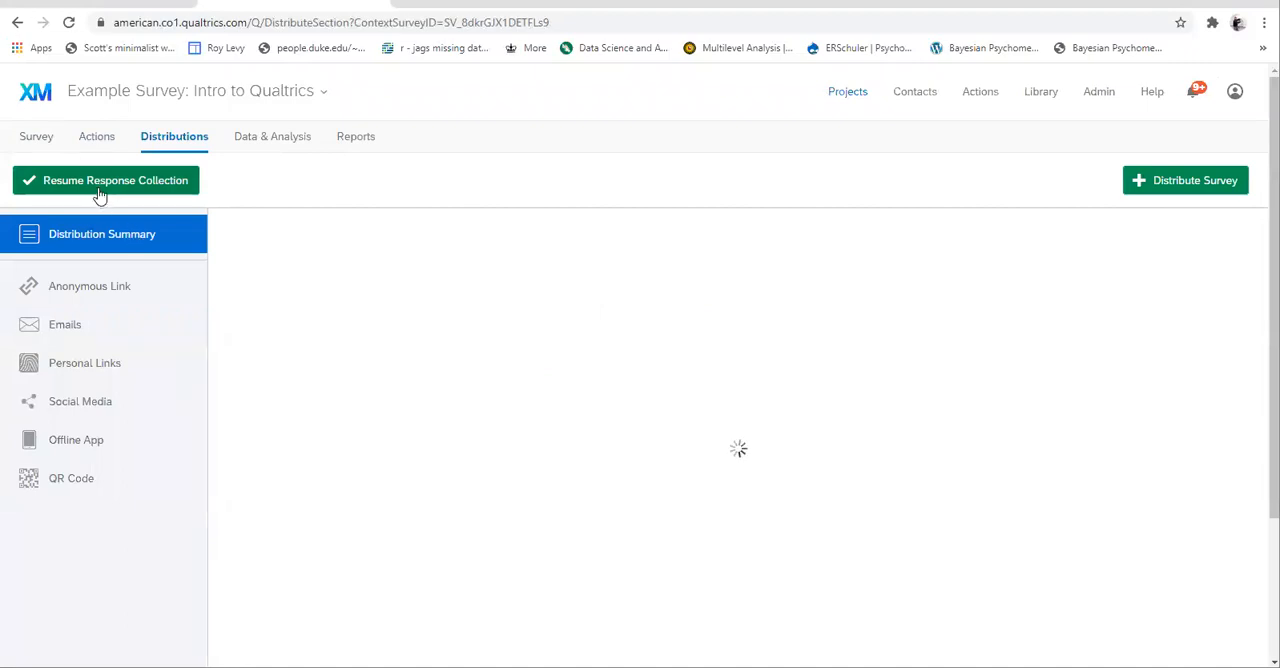
left_click(101, 187)
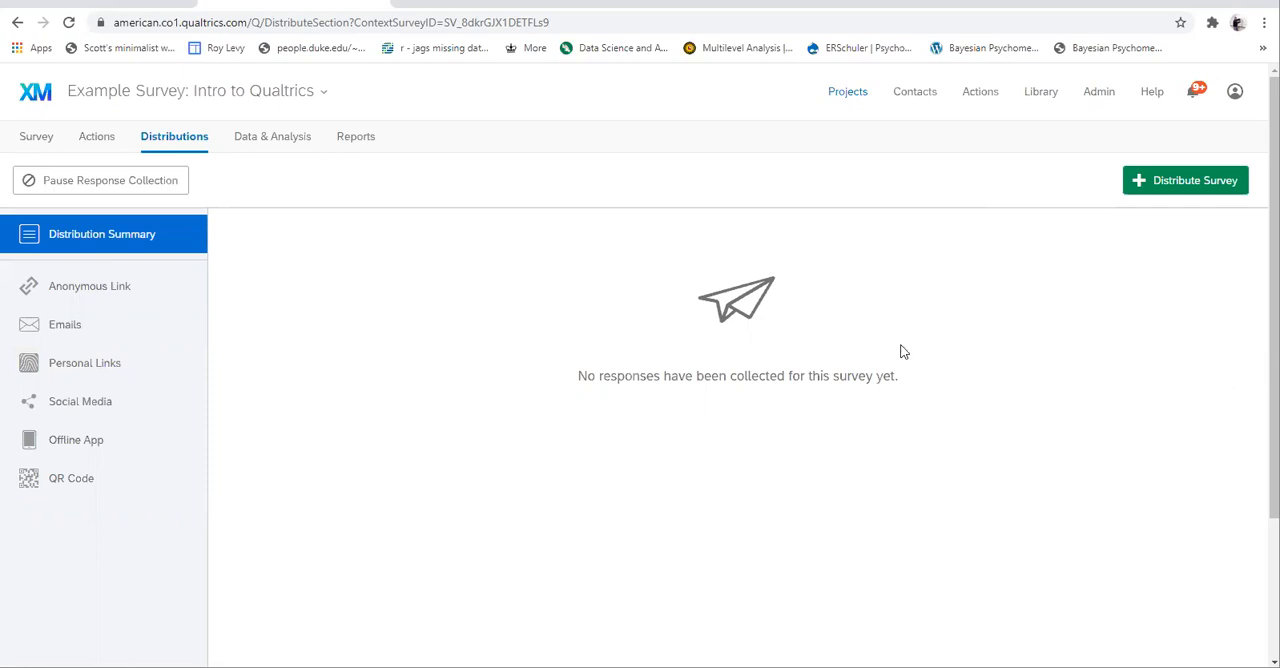
- Turn on Anonymize Response in the survey's options, keeping the default end-of-survey message, and save the options
left_click(31, 143)
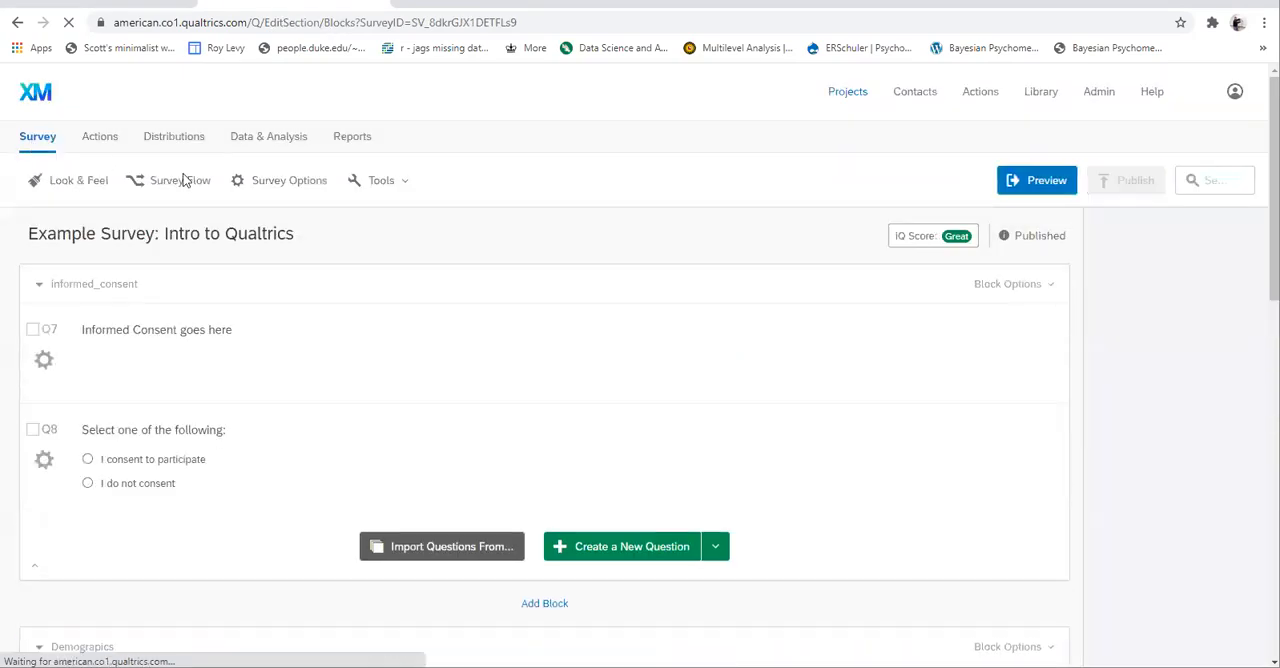
left_click(287, 180)
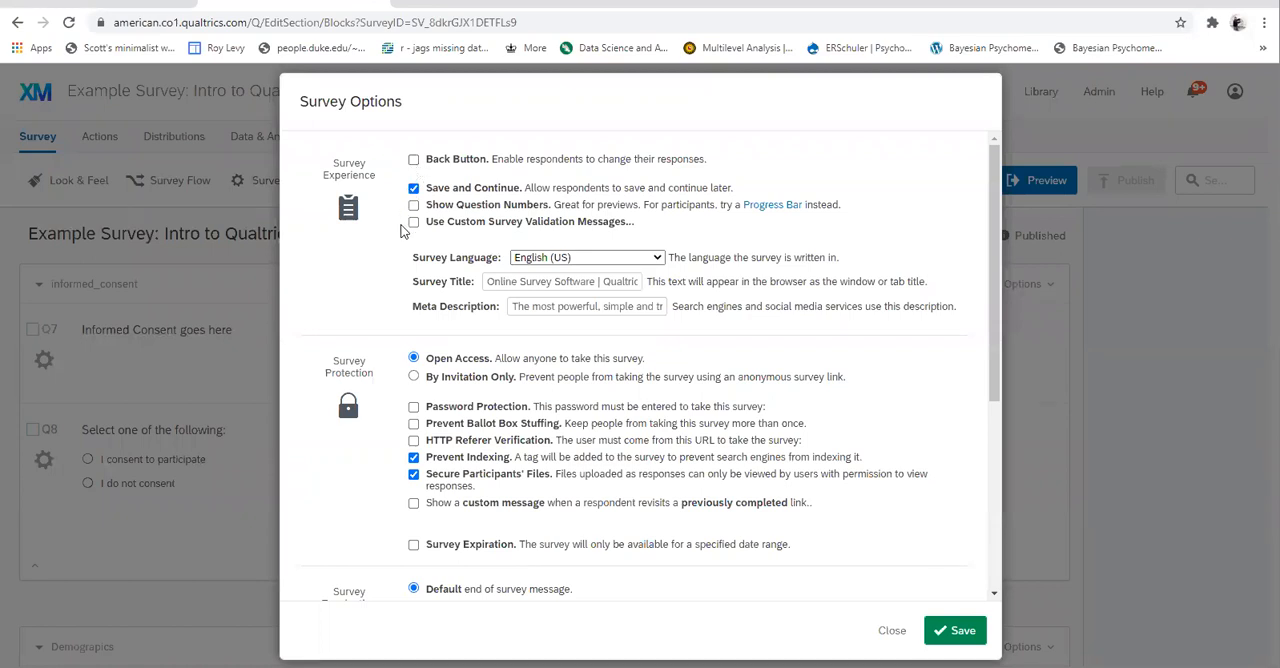
scroll(426, 320, "down", 1)
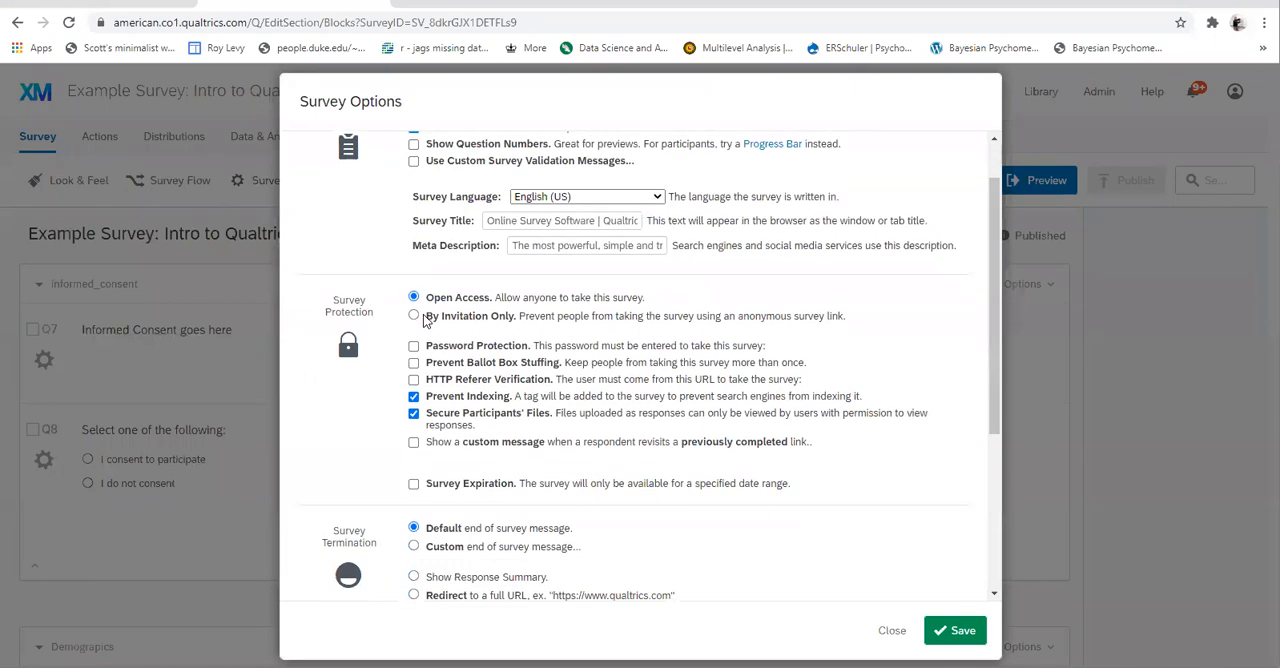
scroll(426, 320, "down", 1)
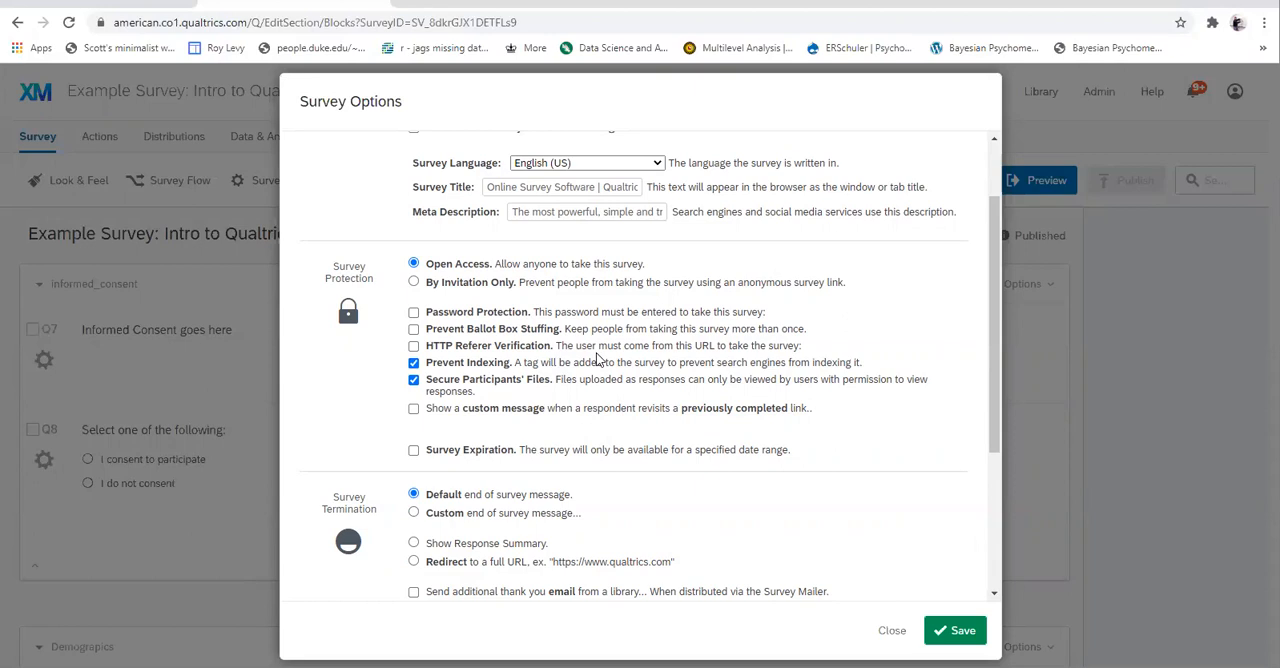
scroll(357, 434, "down", 1)
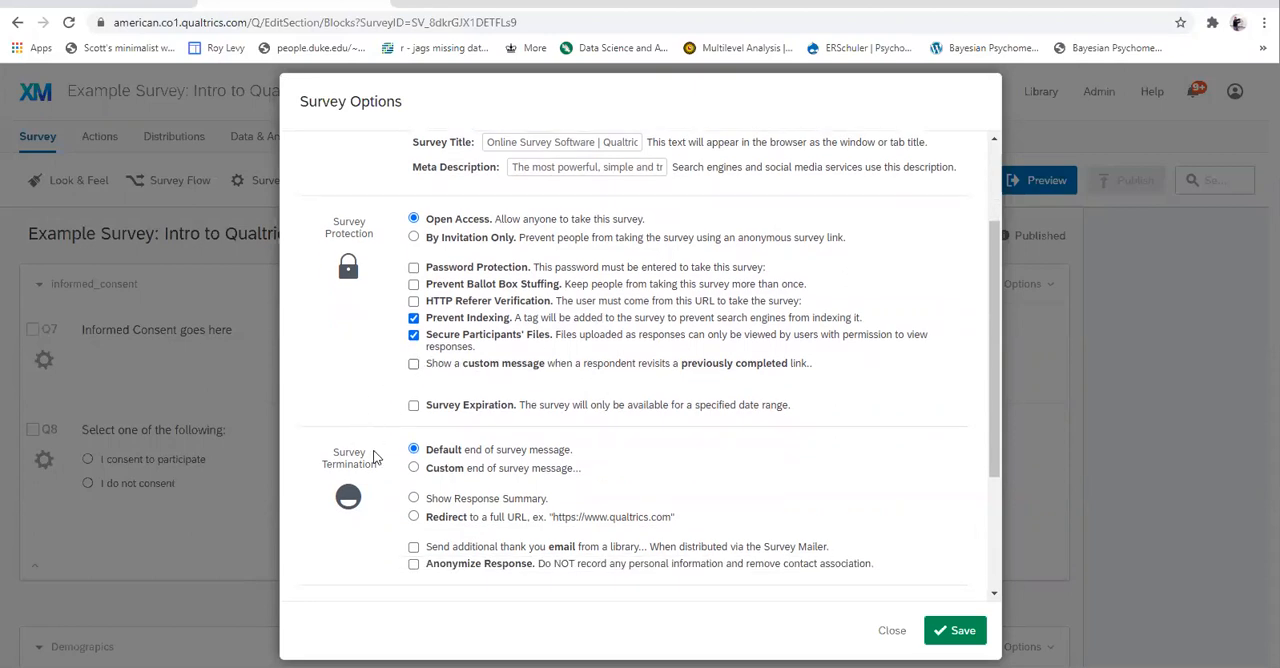
scroll(375, 457, "down", 1)
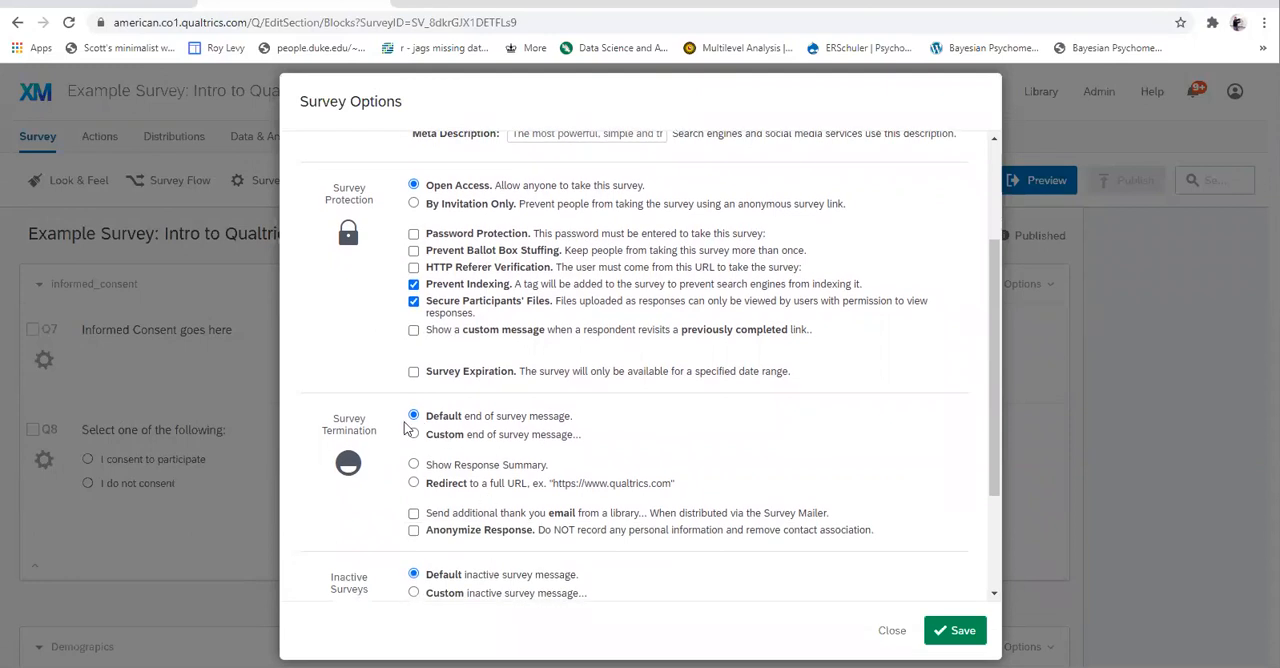
left_click(413, 435)
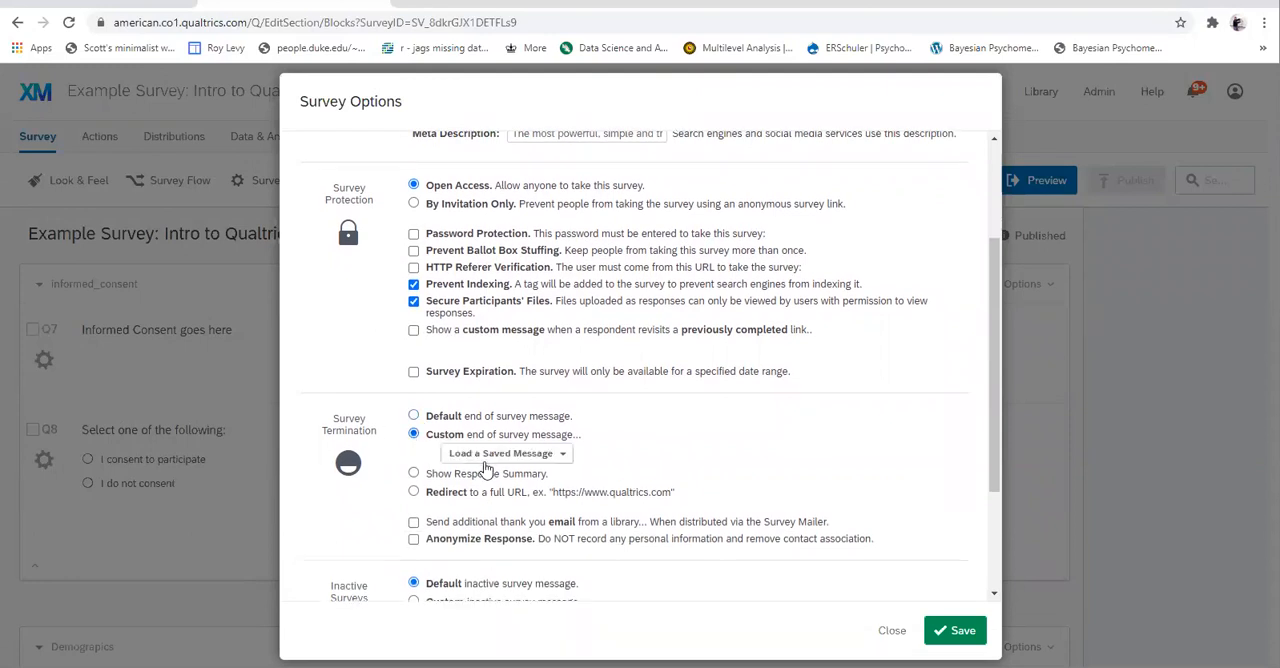
left_click(413, 415)
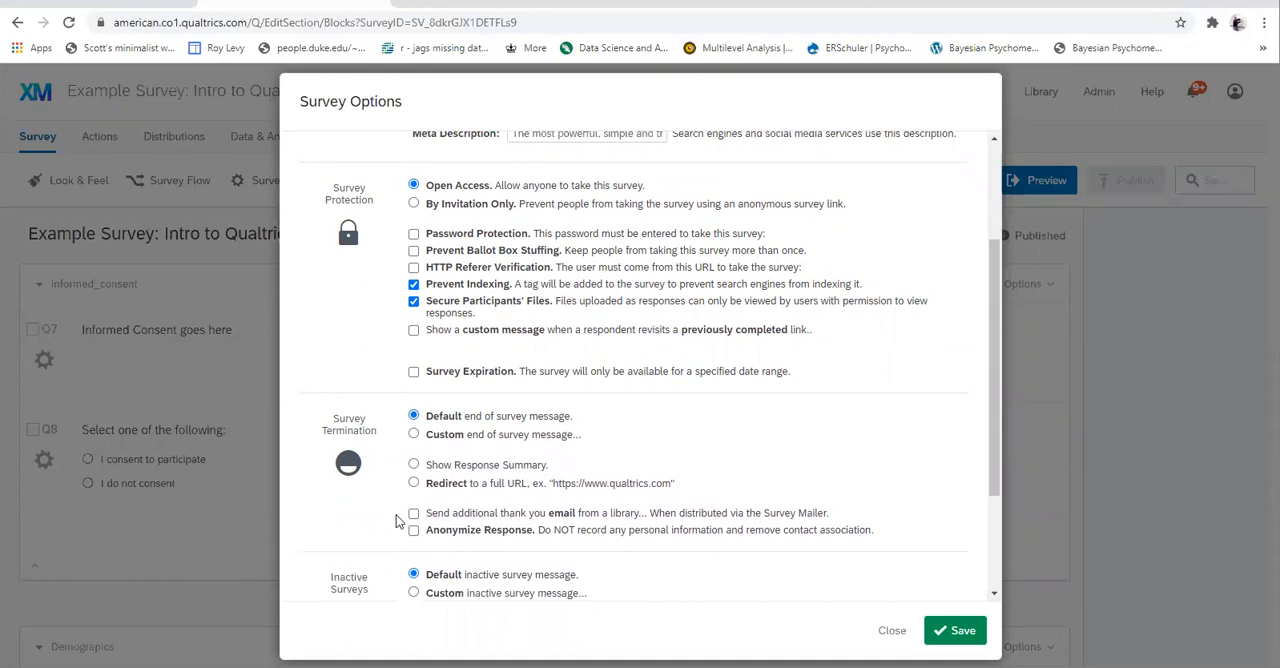
scroll(394, 521, "down", 1)
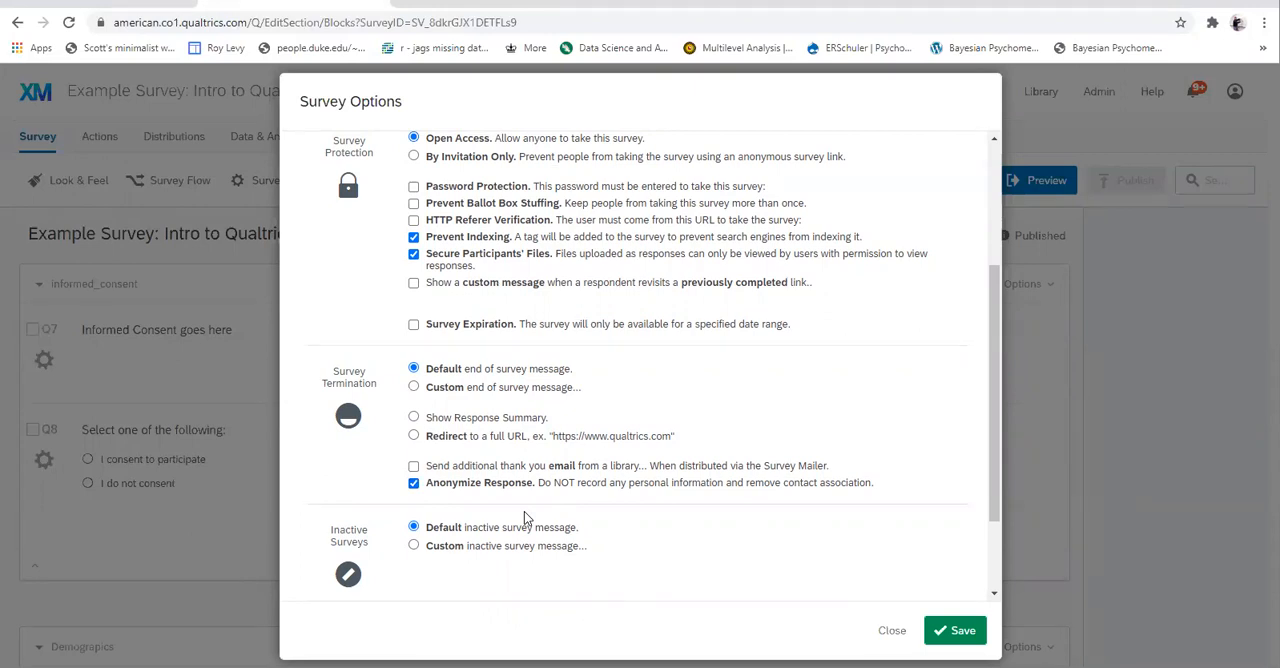
scroll(524, 511, "up", 5)
scroll(520, 508, "down", 4)
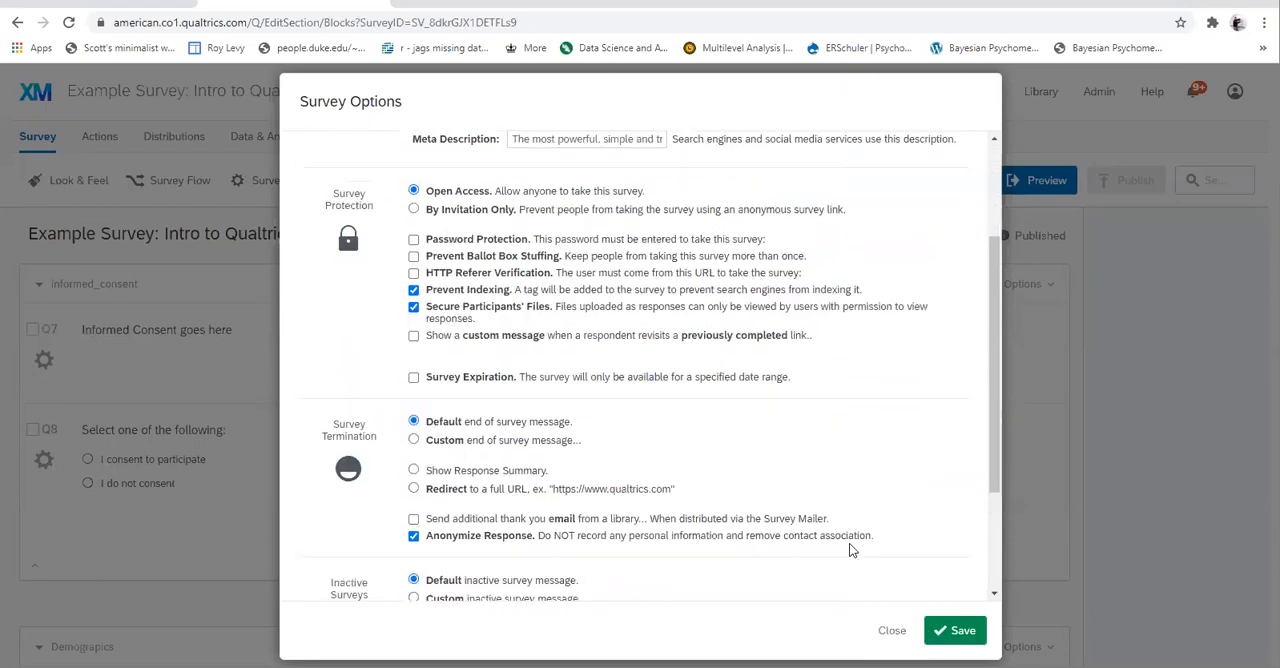
left_click(948, 622)
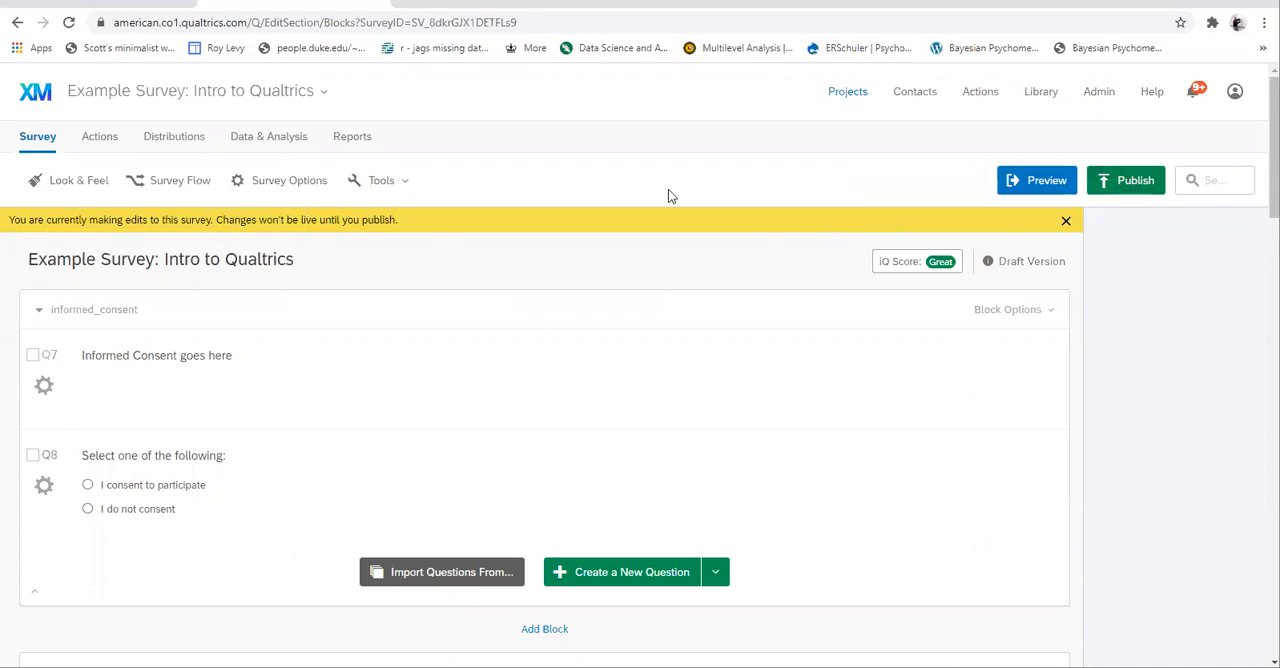
- Publish the edited survey as a user-published version
left_click(1128, 188)
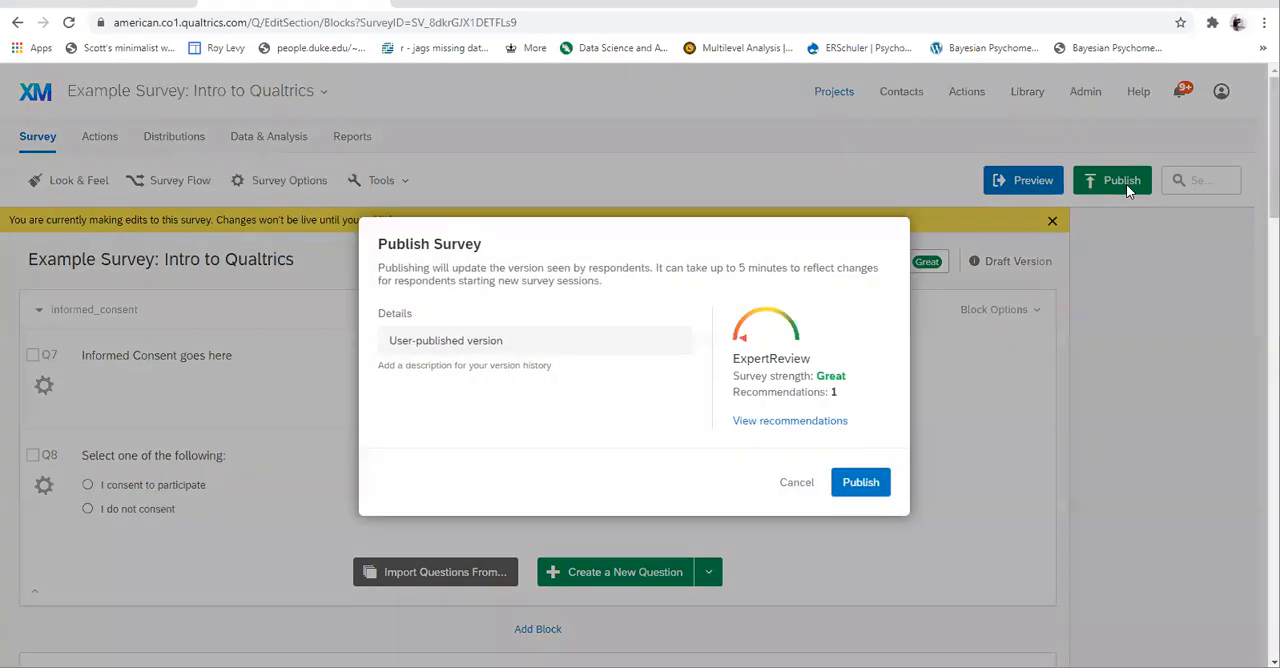
left_click(855, 488)
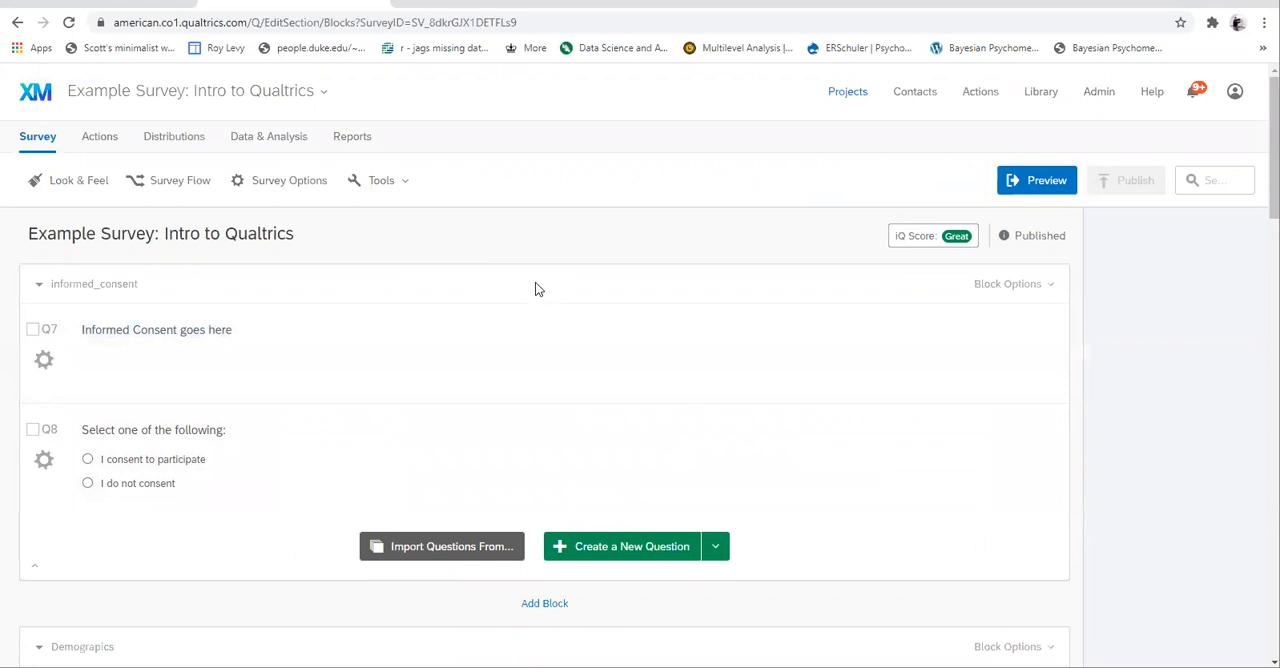
- Examine the email distribution form, including contact list creation, send time and message body, and leave without sending
left_click(177, 143)
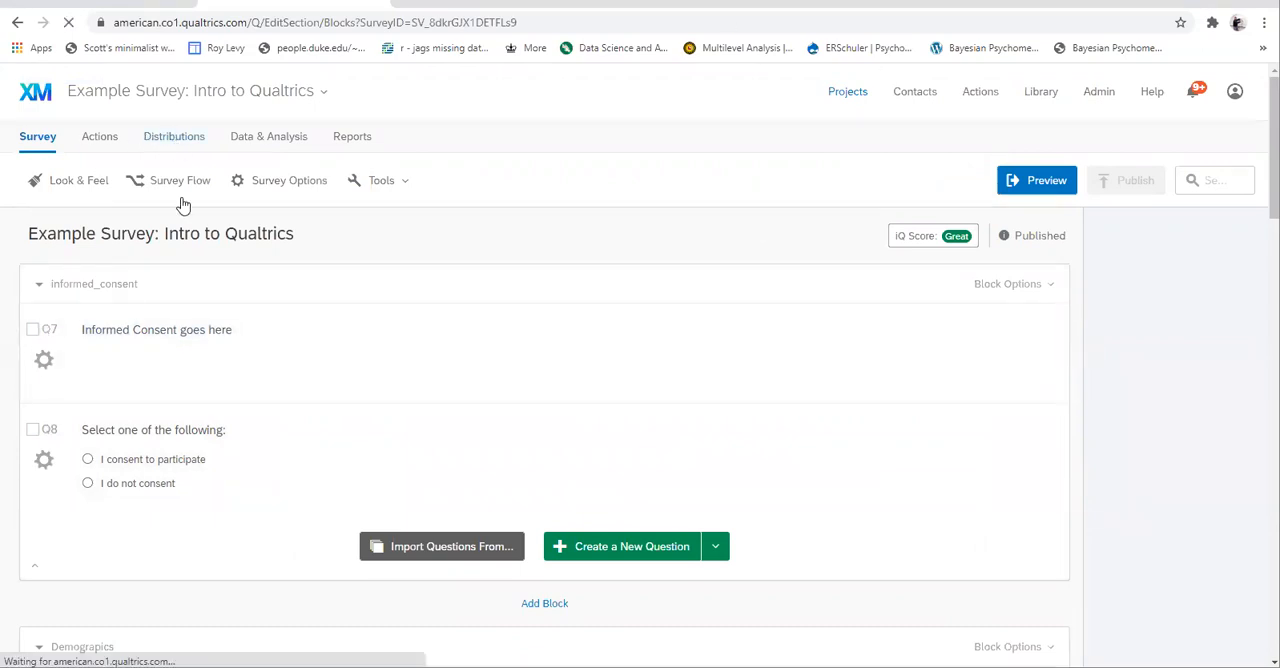
left_click(87, 335)
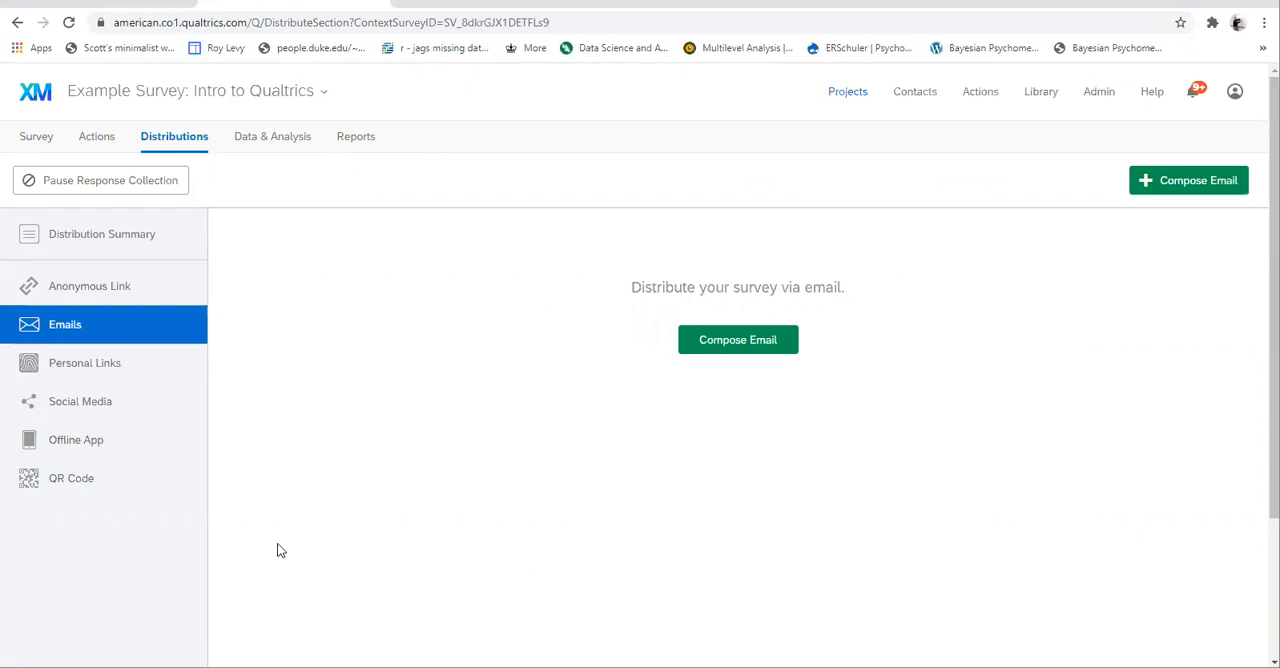
left_click(710, 343)
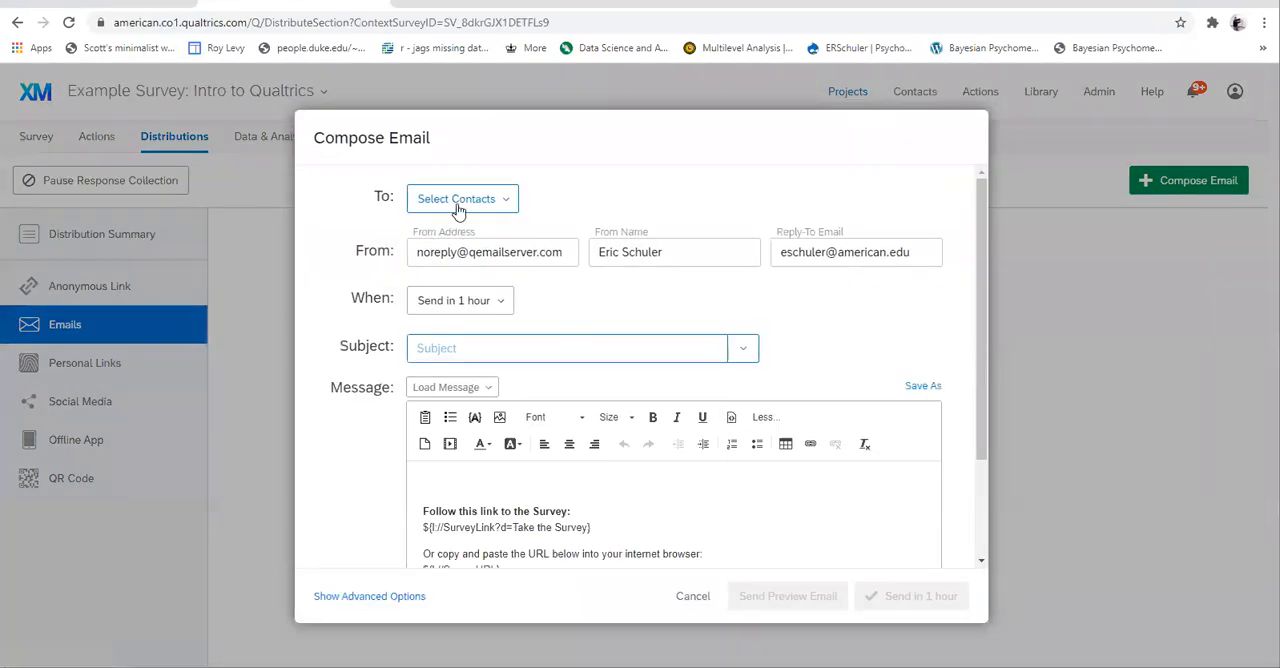
left_click(454, 200)
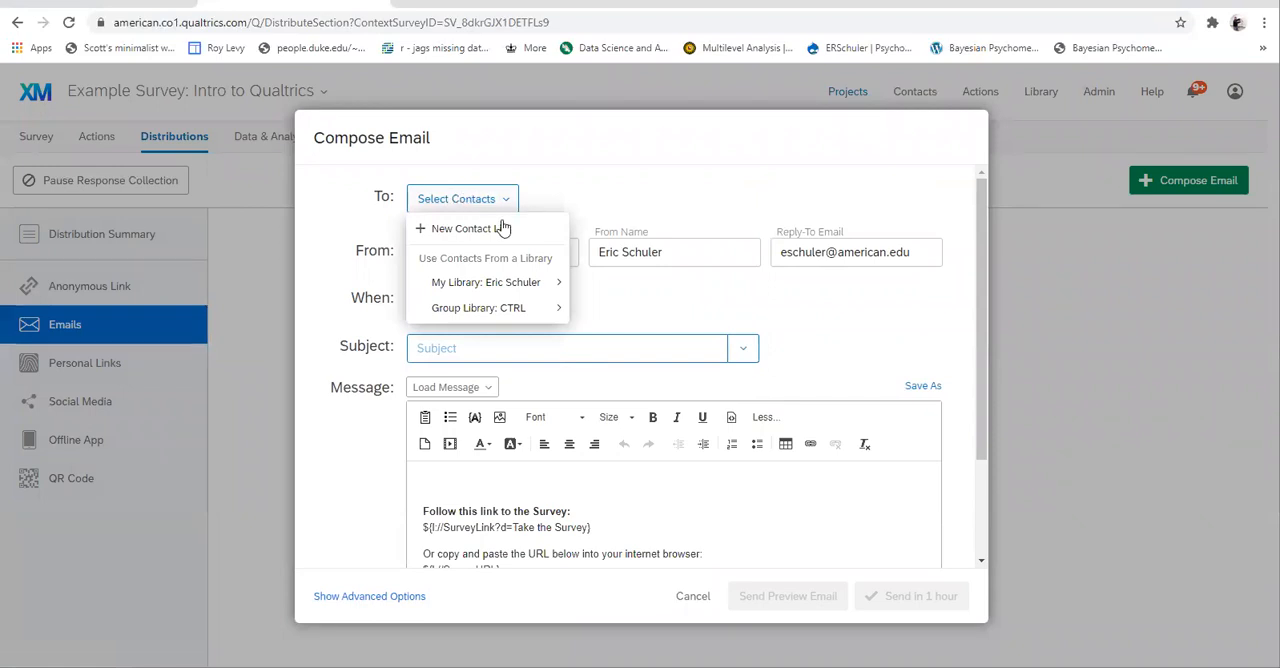
left_click(484, 231)
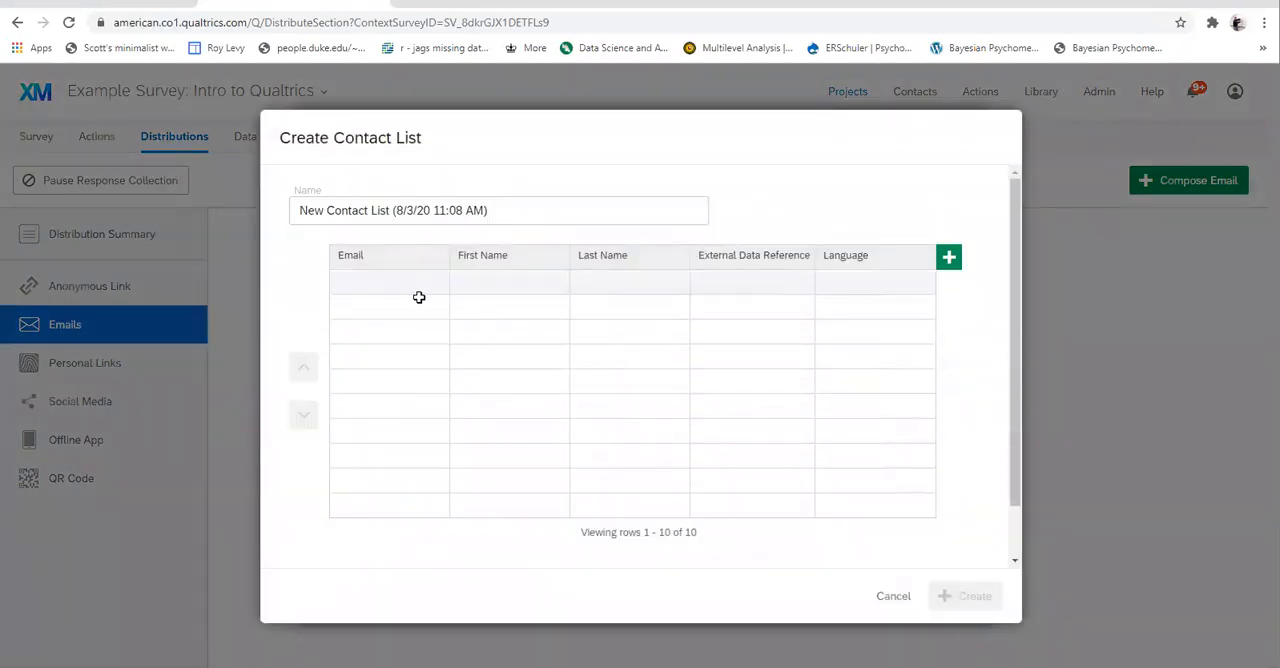
left_click(885, 598)
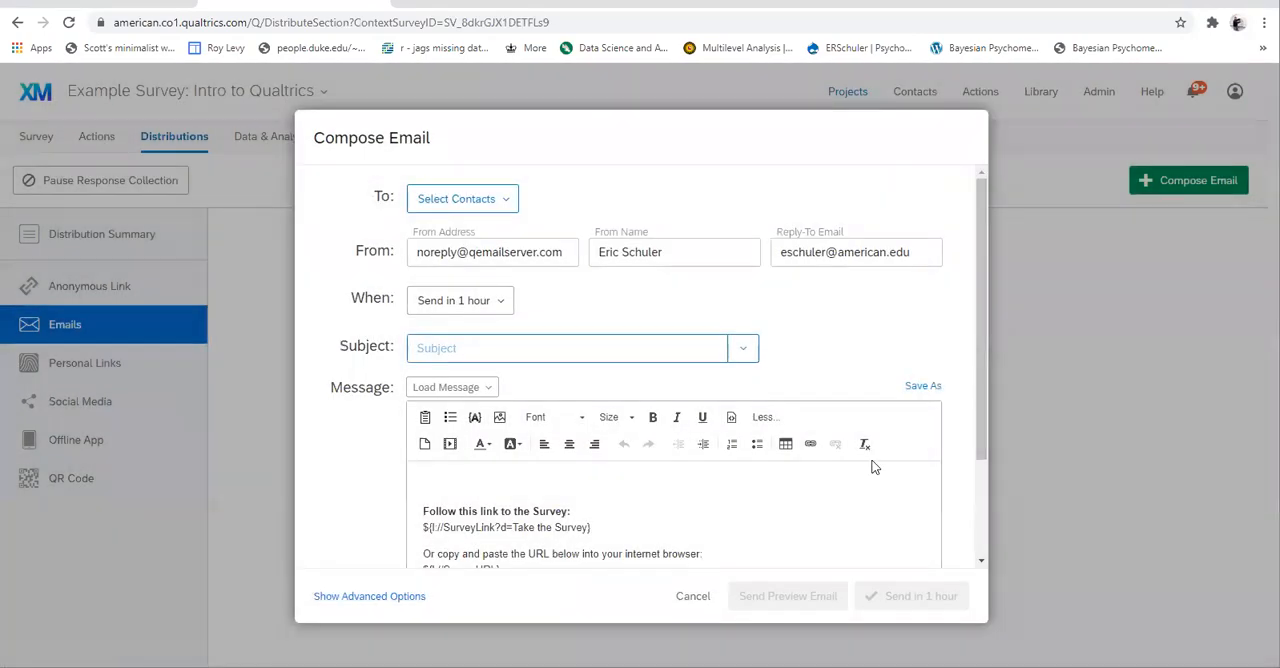
left_click(497, 310)
left_click(633, 300)
scroll(757, 369, "down", 1)
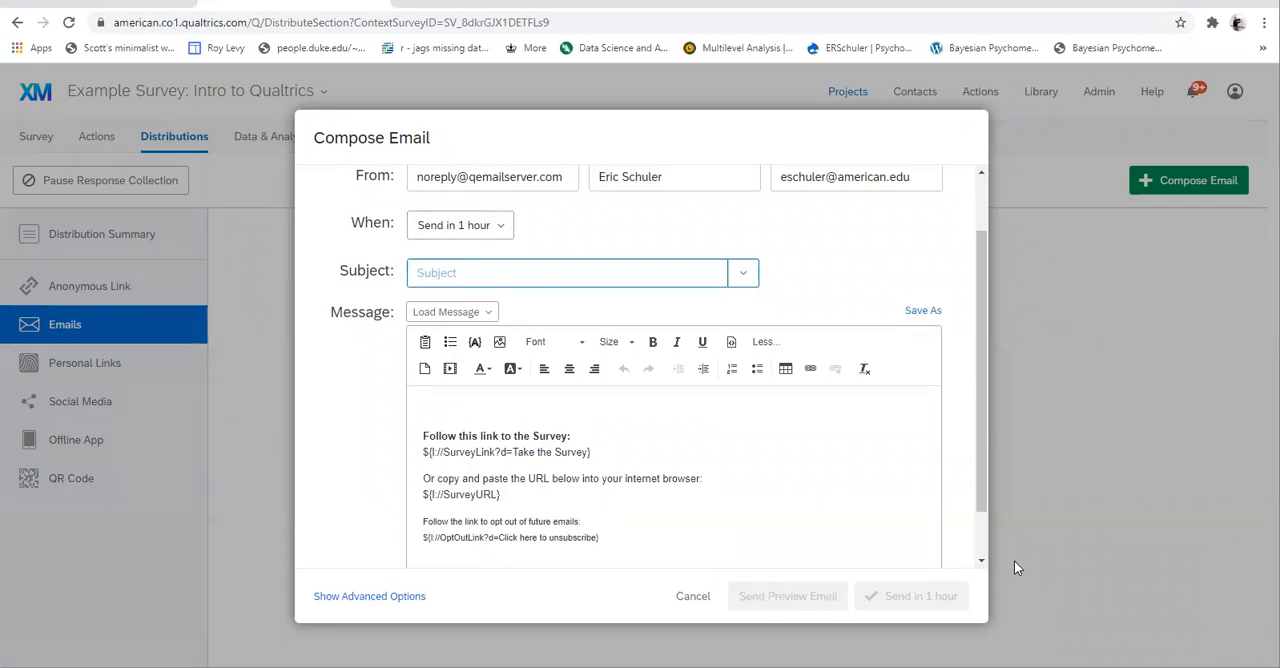
left_click(690, 596)
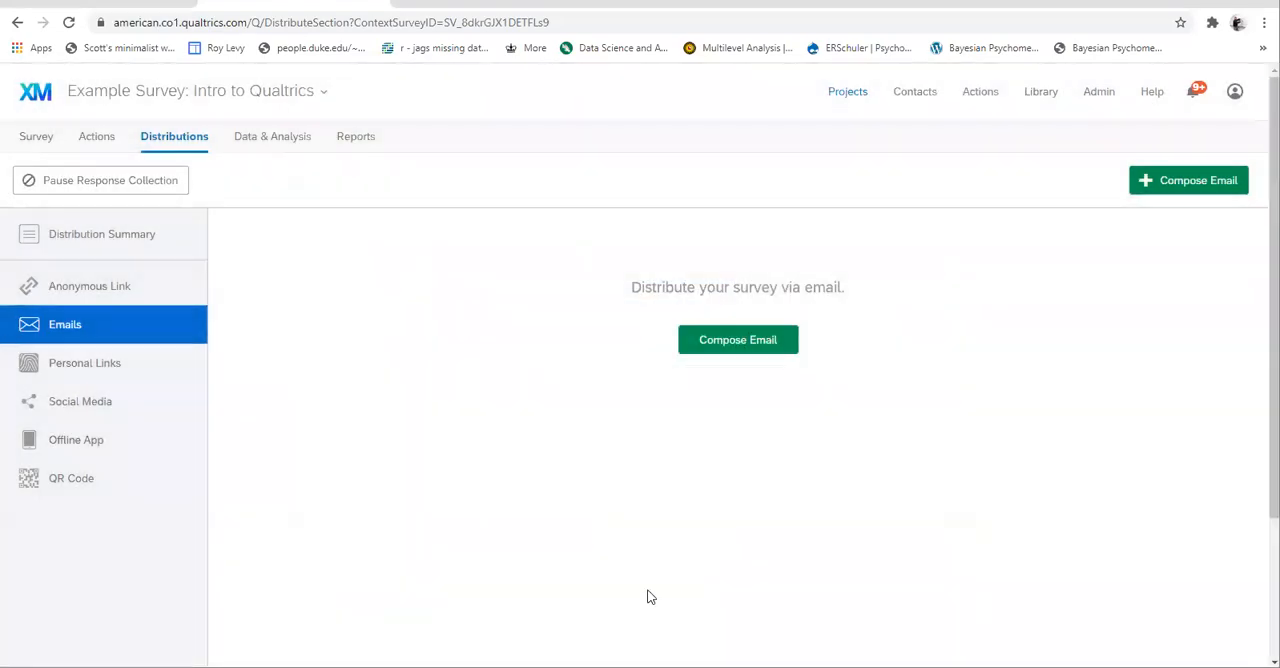
- Examine the social media distribution options, previewing the Twitter share window for the survey link and closing it
left_click(82, 410)
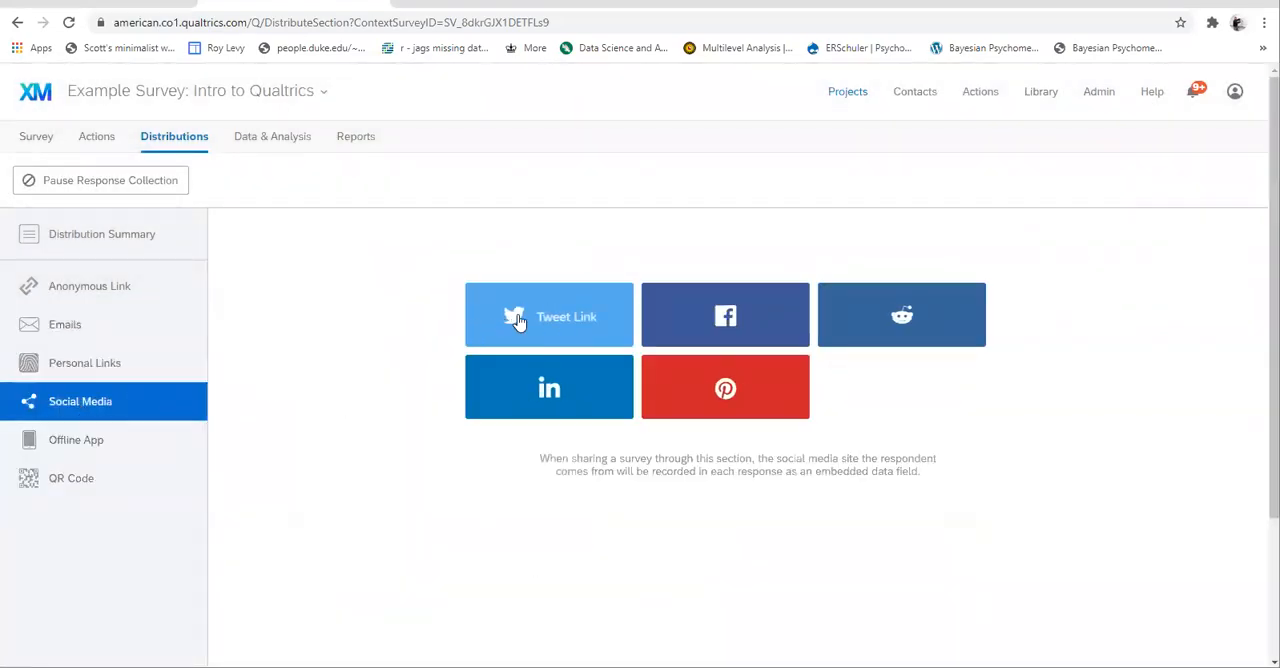
left_click(515, 322)
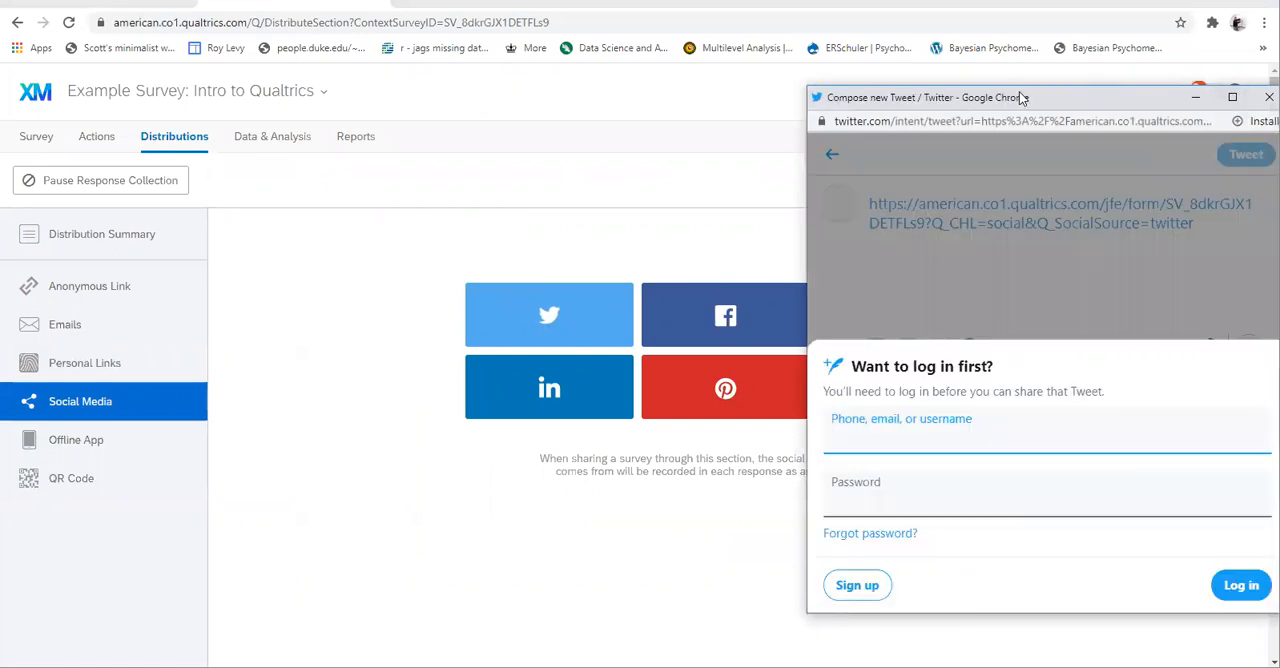
left_click_drag(1025, 96, 747, 79)
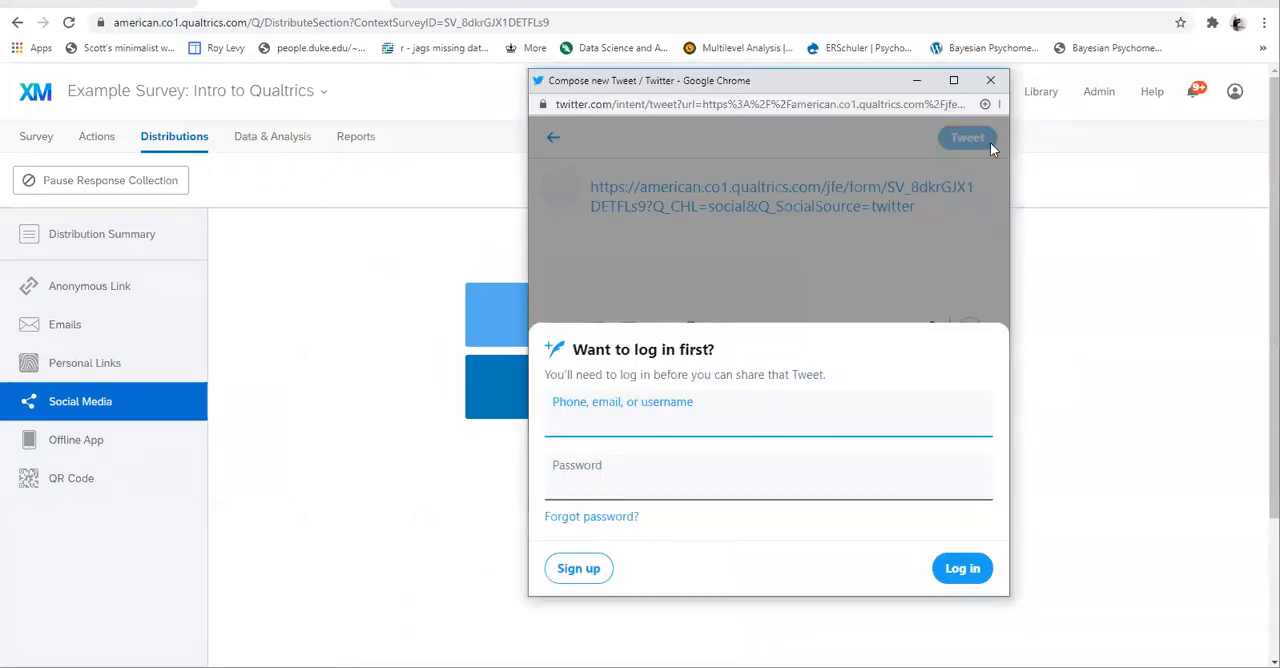
left_click(990, 81)
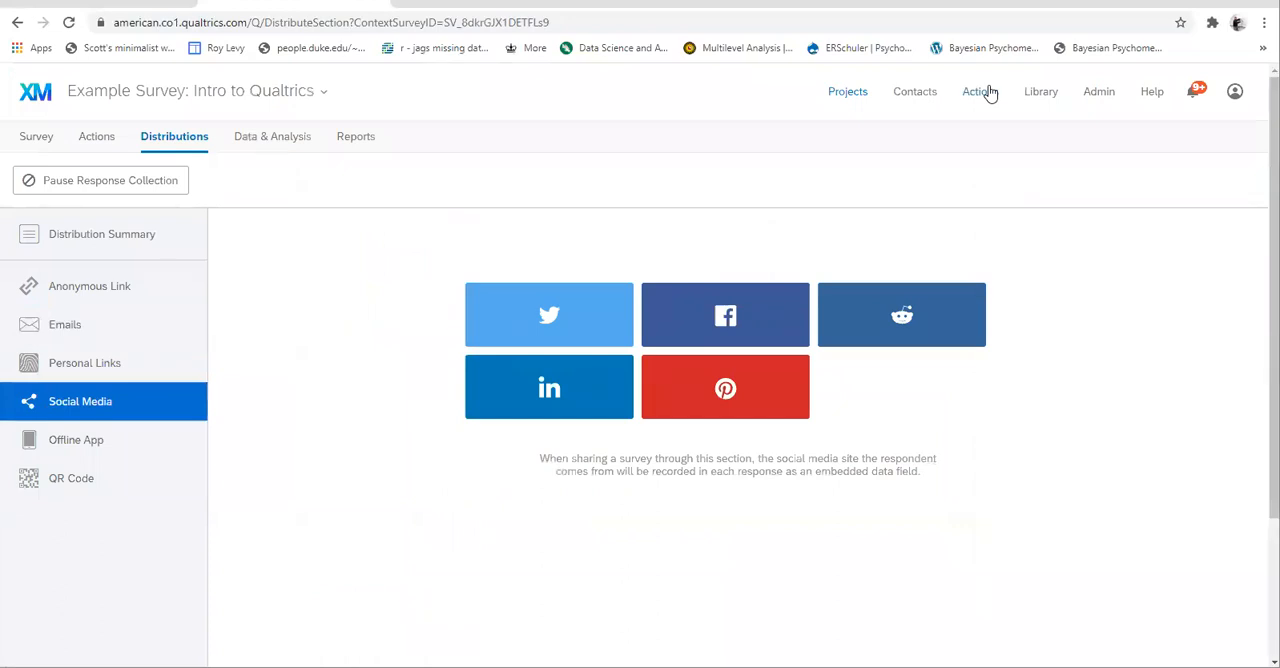
left_click(978, 91)
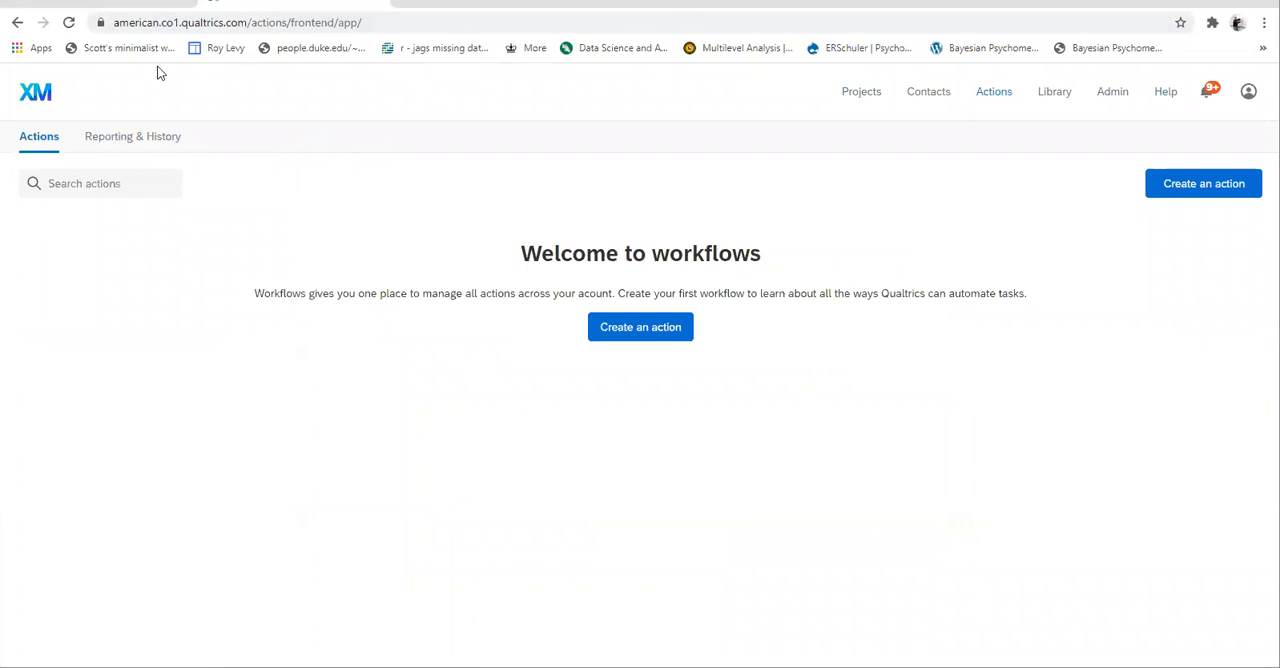
- Open the Example Survey: Intro to Qualtrics project and examine the General and Style settings of its look and feel
left_click(852, 93)
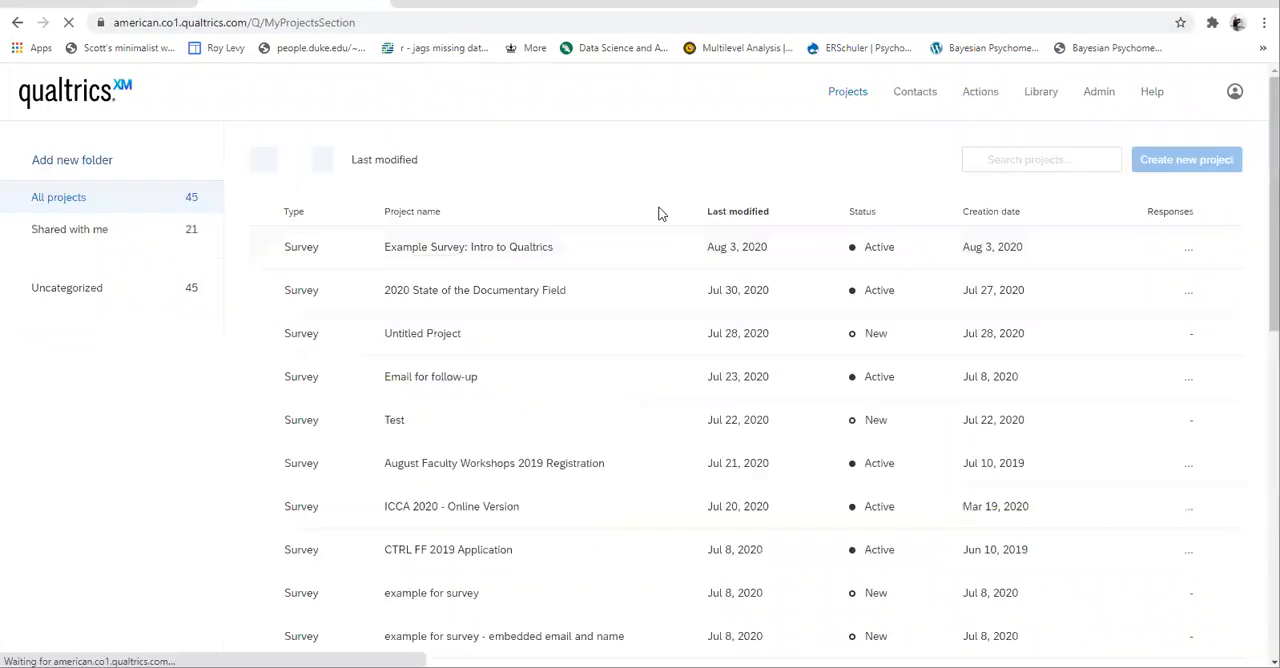
left_click(423, 249)
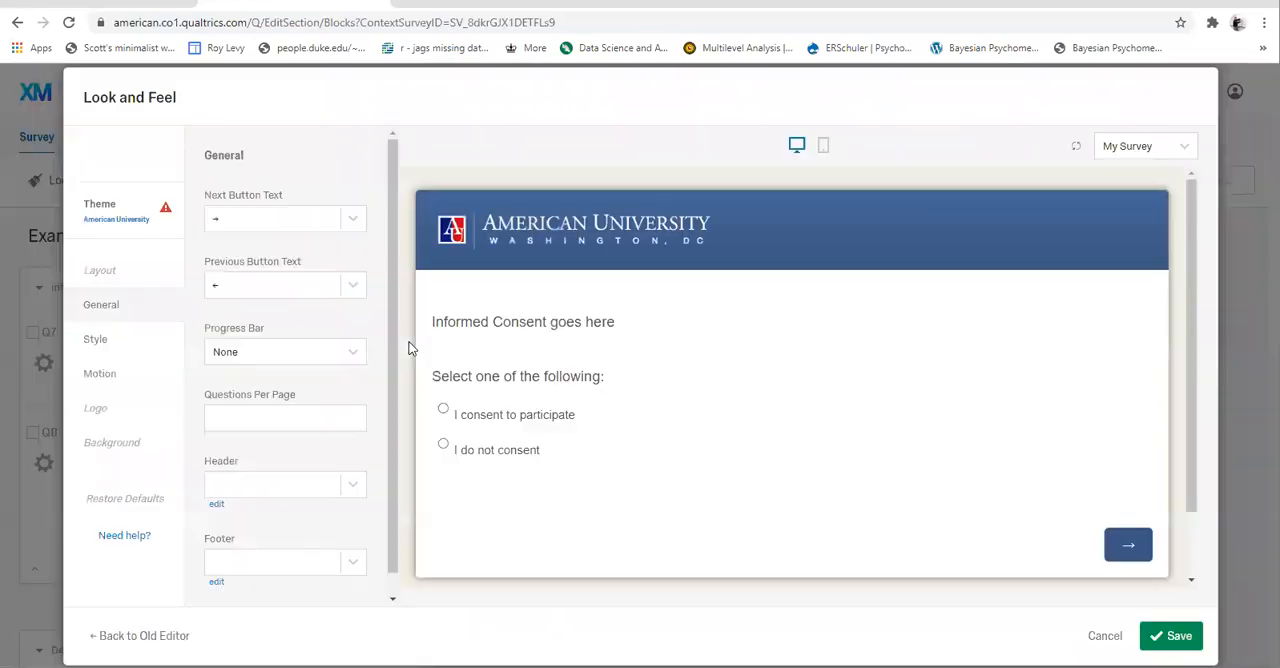
left_click(353, 220)
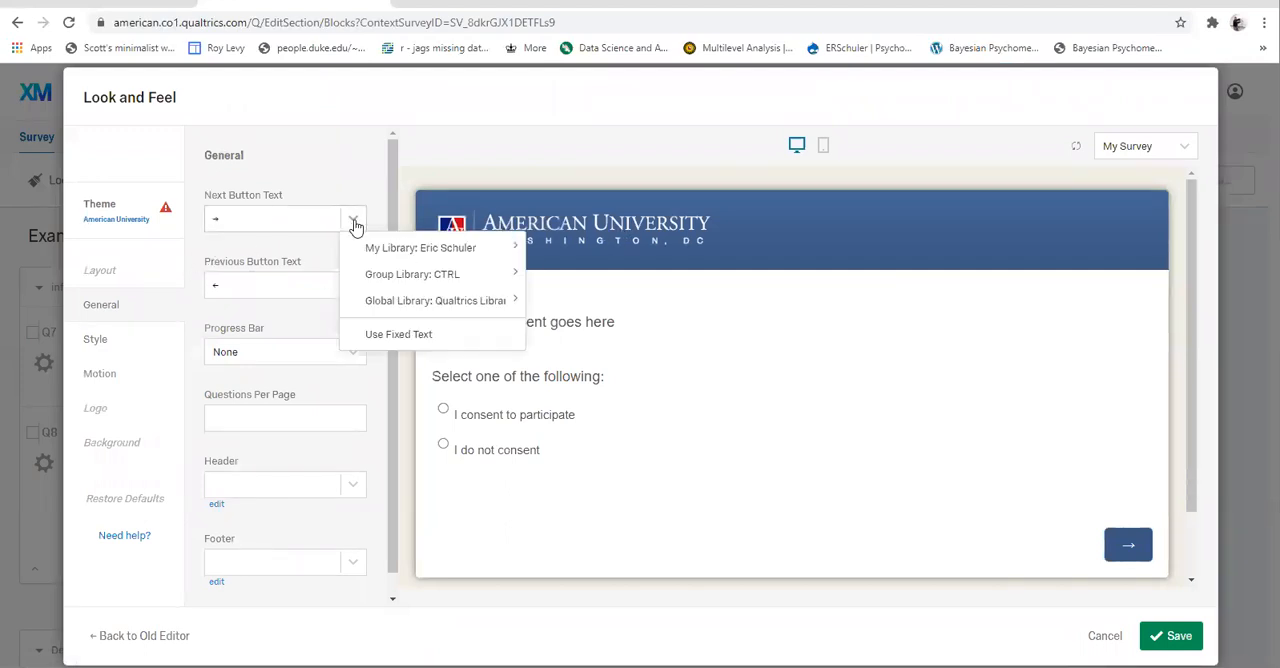
left_click(107, 278)
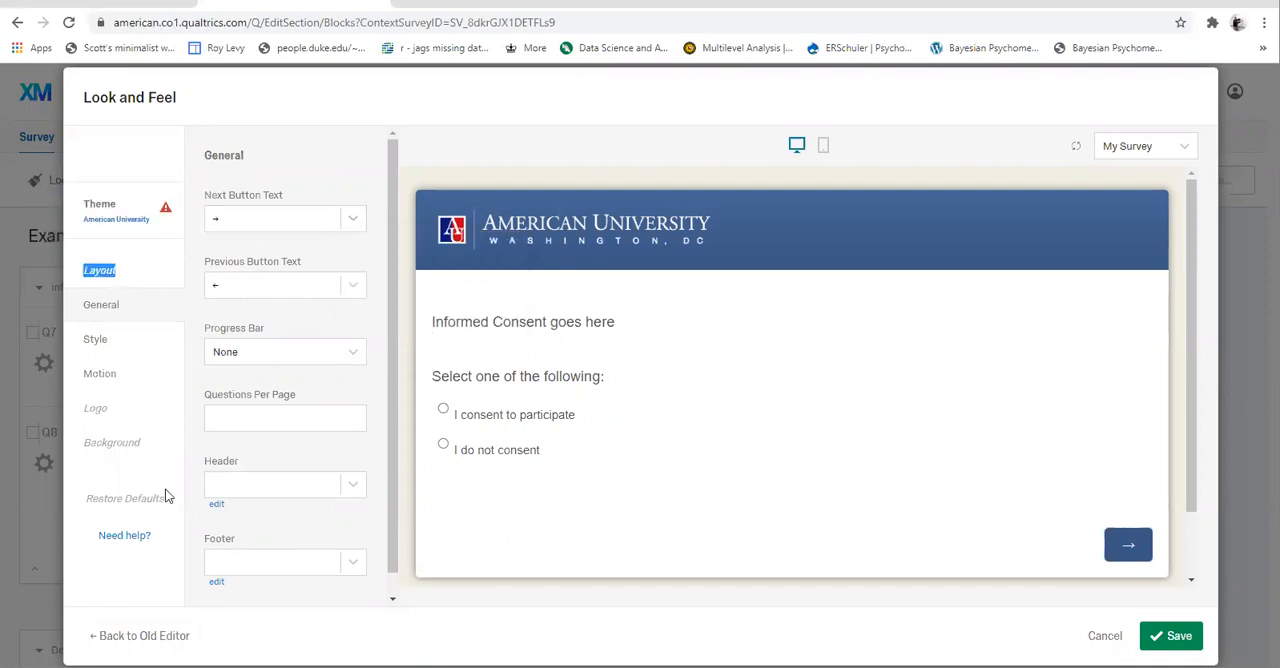
left_click(97, 345)
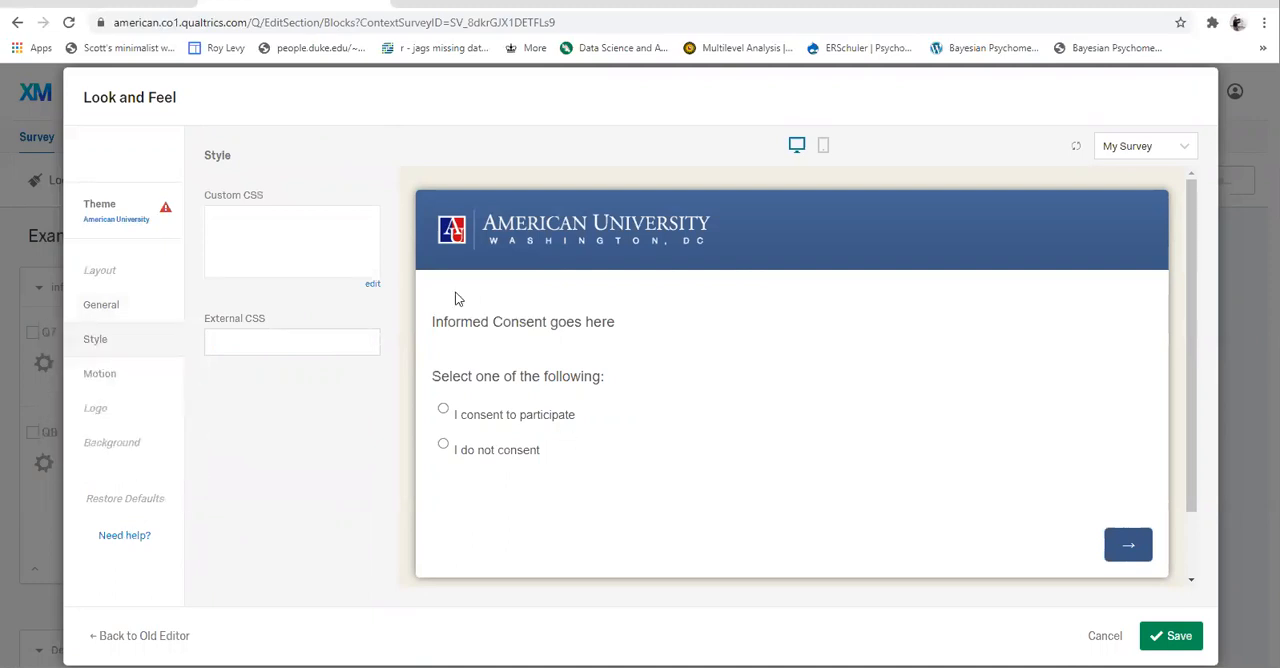
- Try out the American University dynamic themes on the survey, including American - SIS, SOC, CAS, CTRL and SPA
left_click(129, 219)
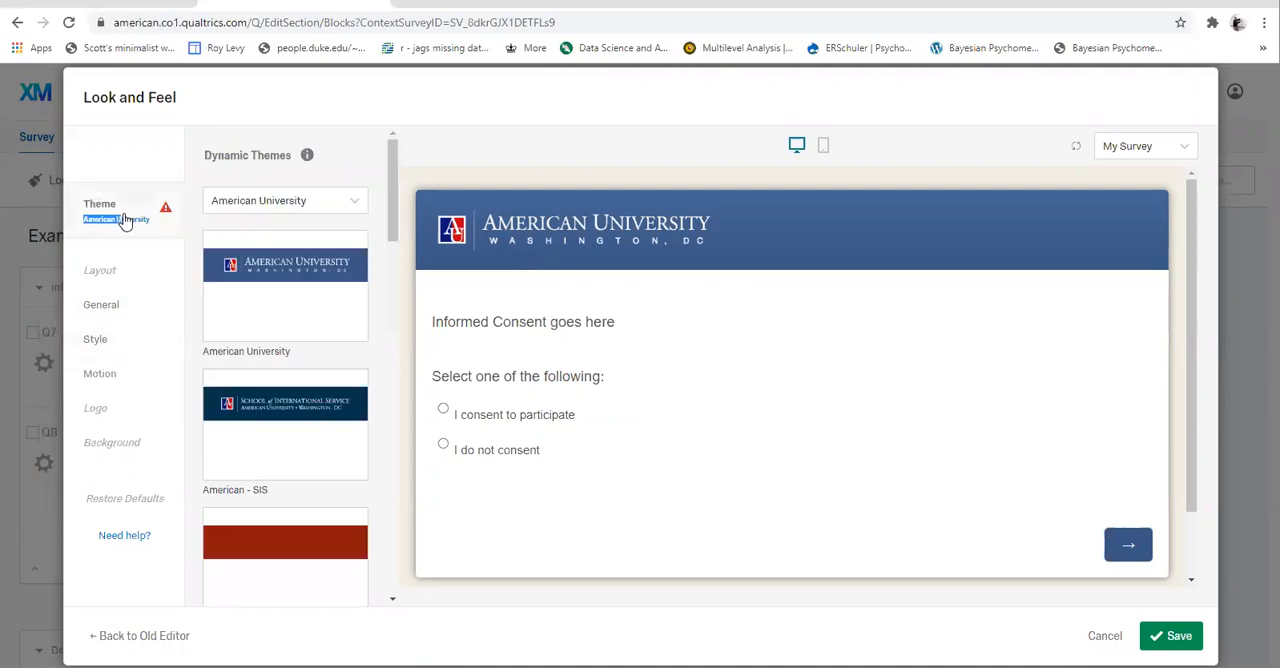
scroll(295, 381, "down", 3)
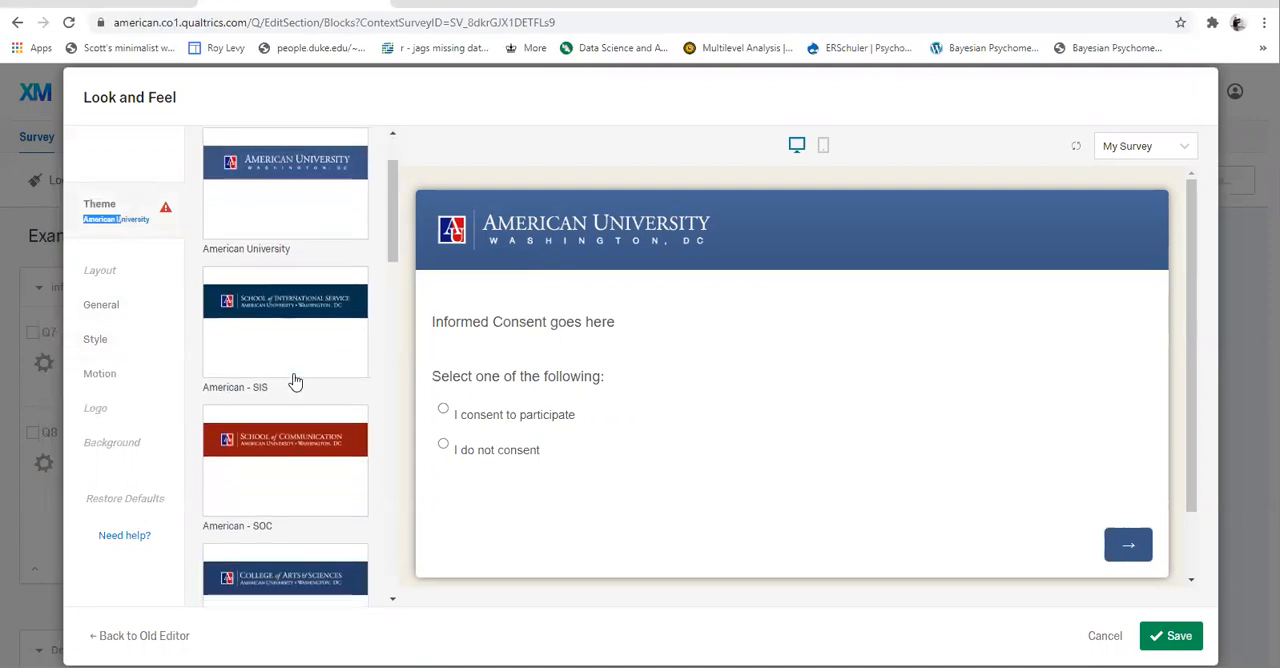
scroll(271, 229, "up", 3)
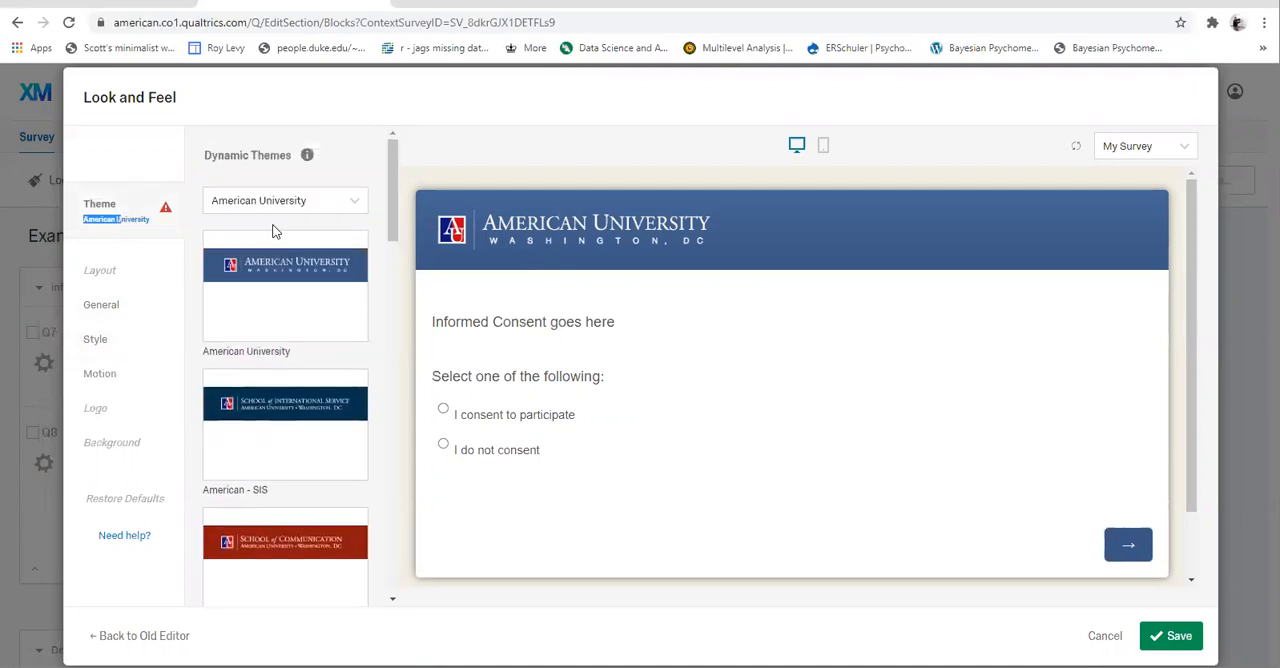
left_click(293, 408)
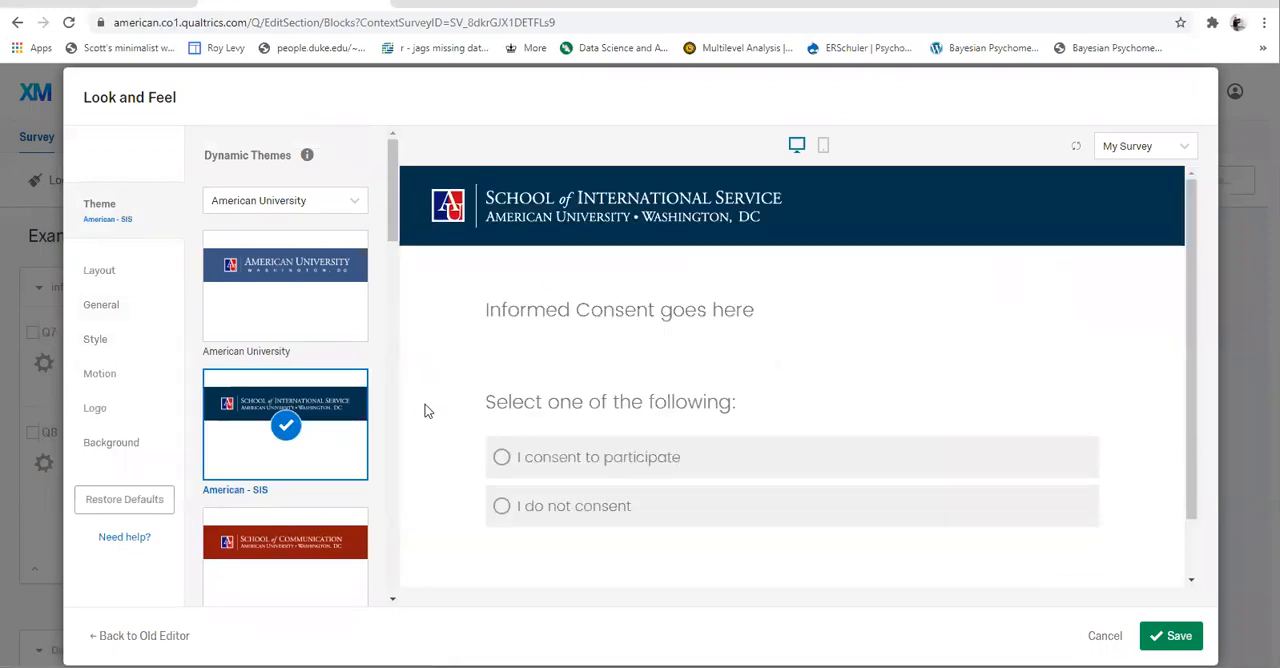
scroll(679, 286, "down", 1)
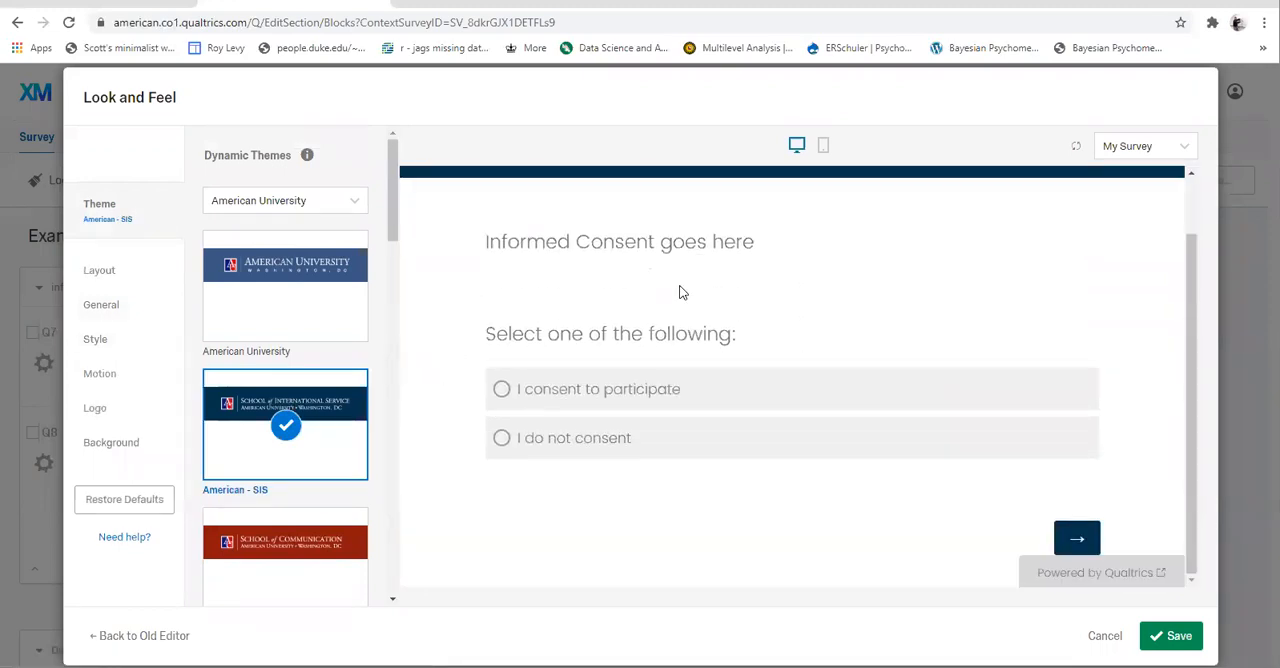
left_click(295, 558)
scroll(294, 557, "down", 3)
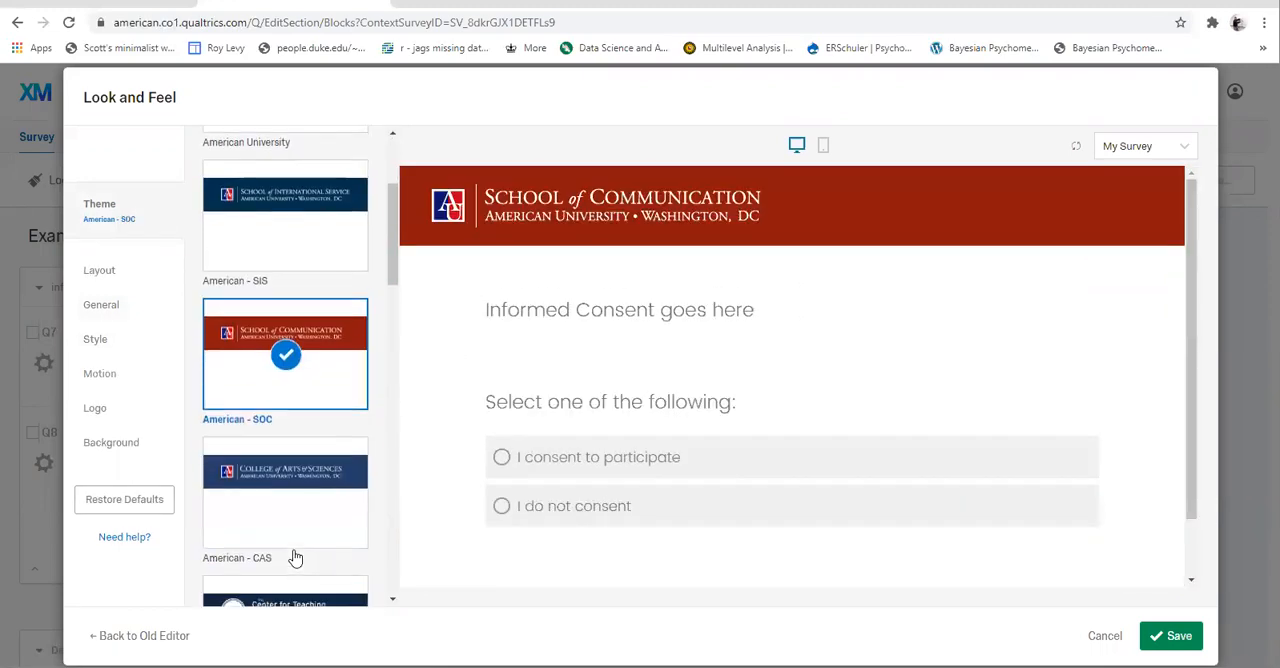
left_click(269, 490)
scroll(268, 490, "down", 3)
left_click(264, 355)
scroll(289, 503, "down", 5)
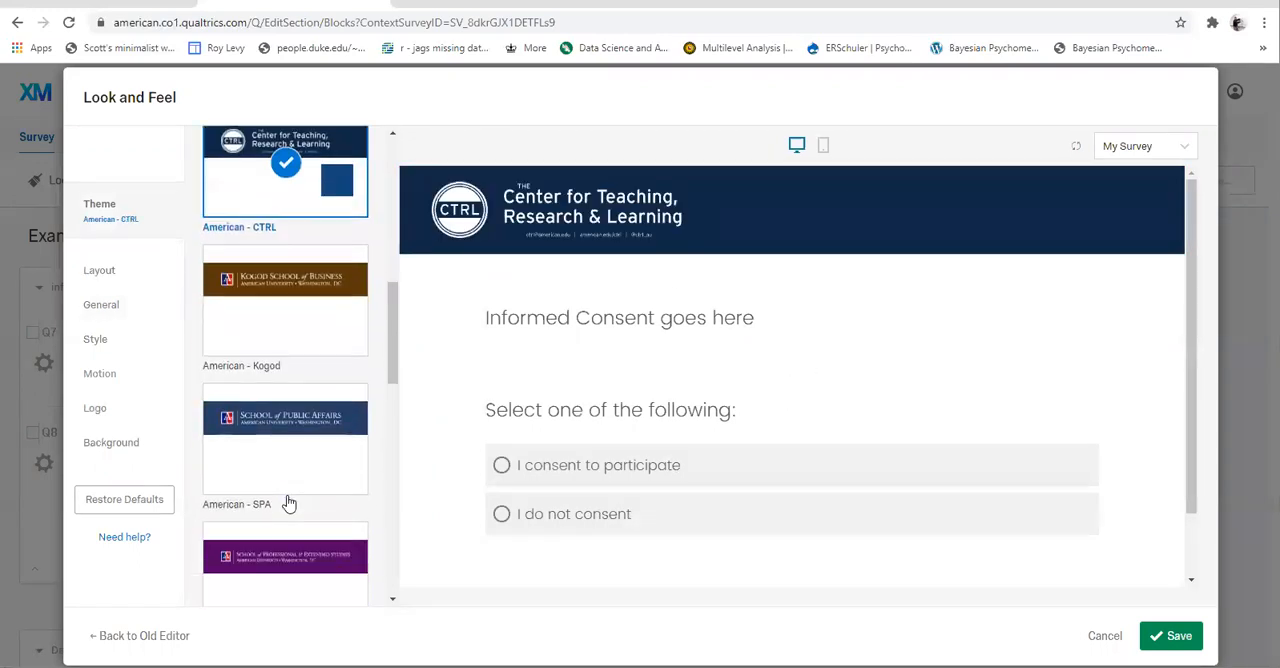
scroll(289, 503, "down", 1)
scroll(266, 283, "up", 2)
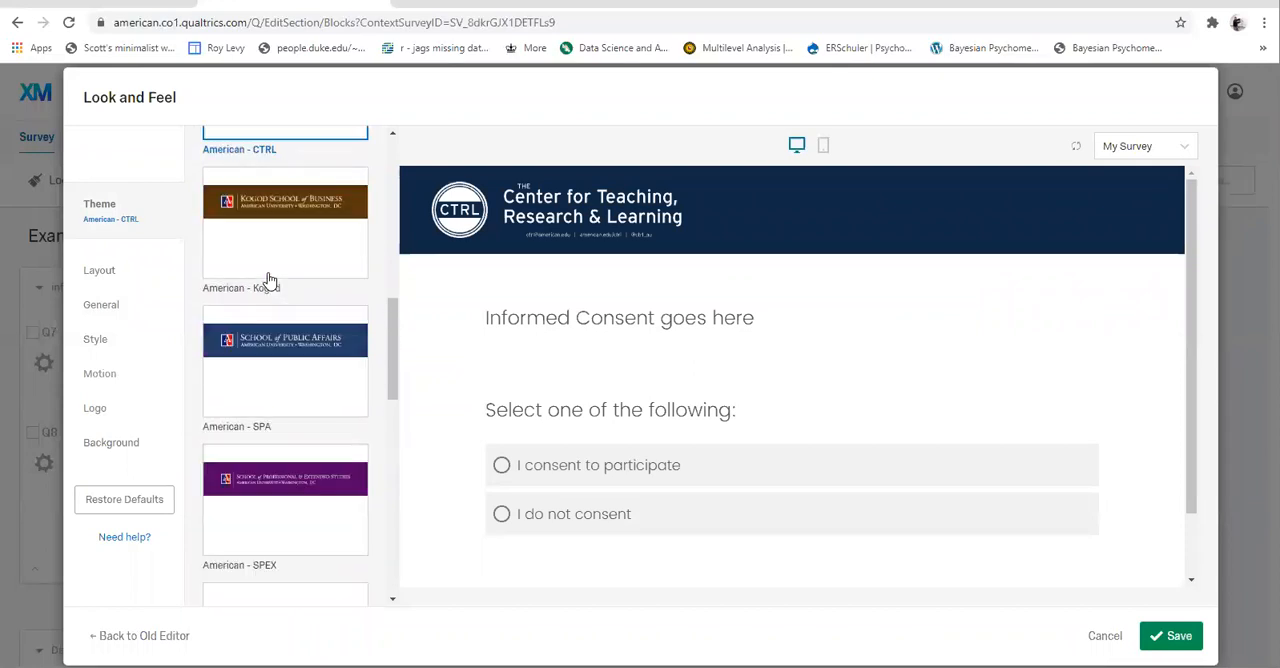
left_click(282, 390)
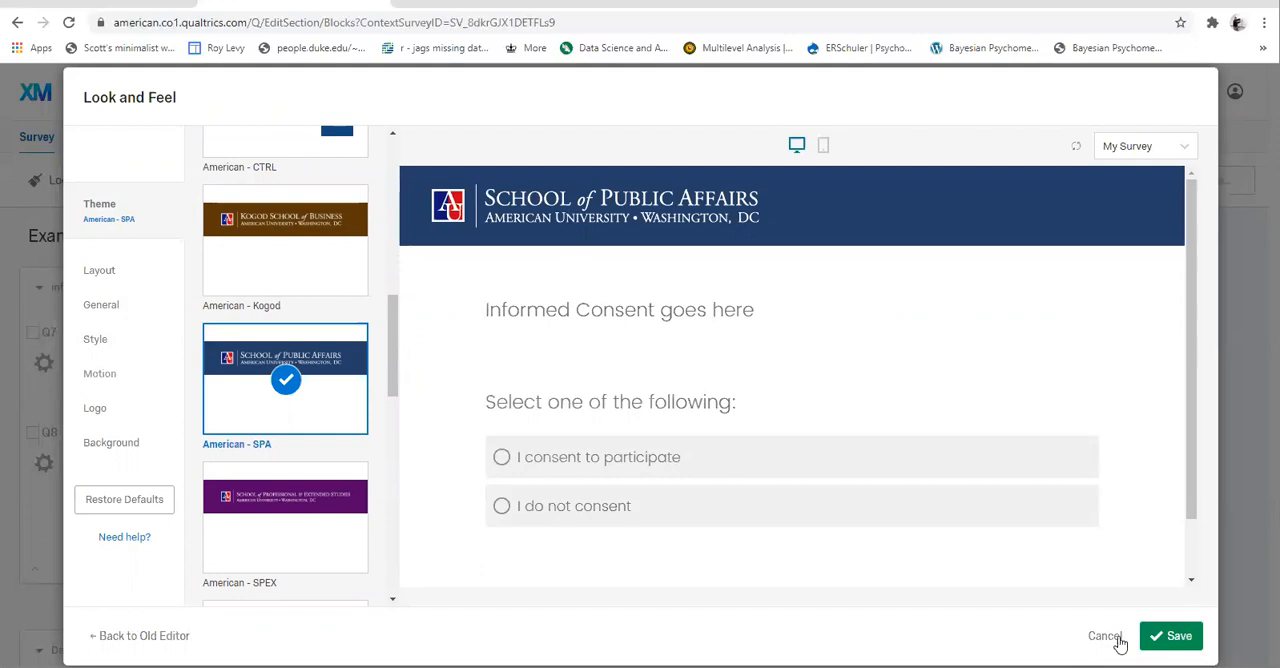
- Apply and save the American - CTRL theme for the survey, and publish it as a user-published version
left_click_drag(1107, 642, 272, 528)
scroll(354, 429, "up", 2)
left_click(280, 345)
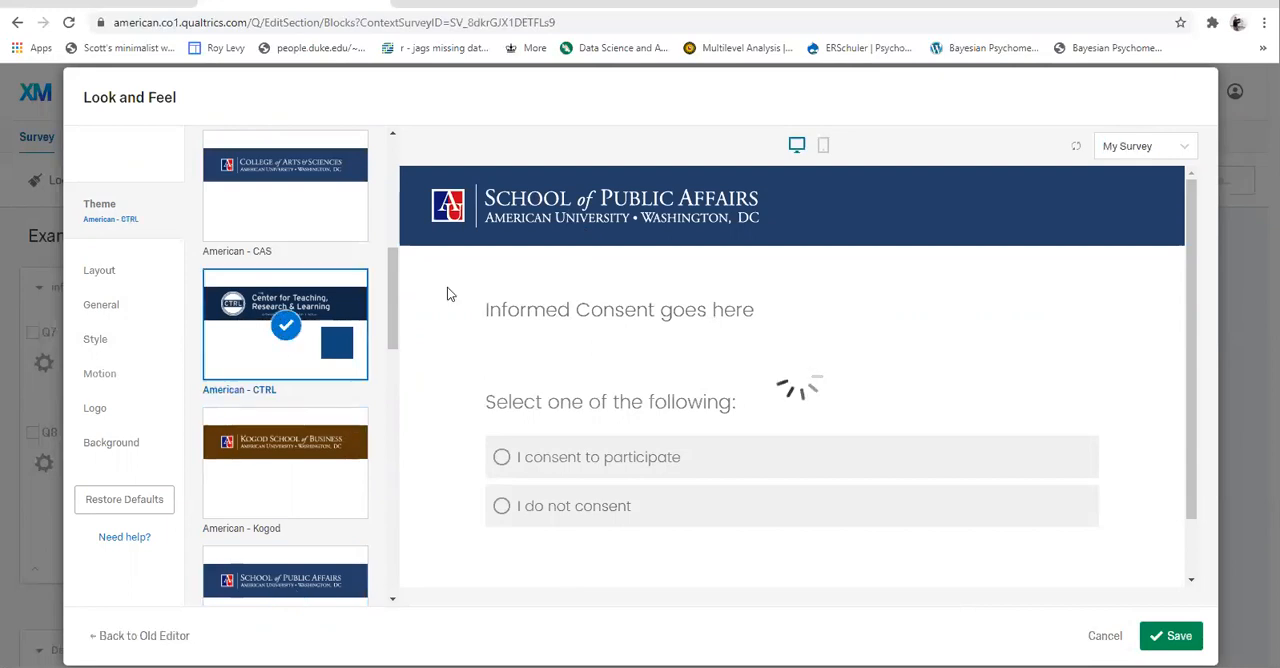
left_click(1171, 637)
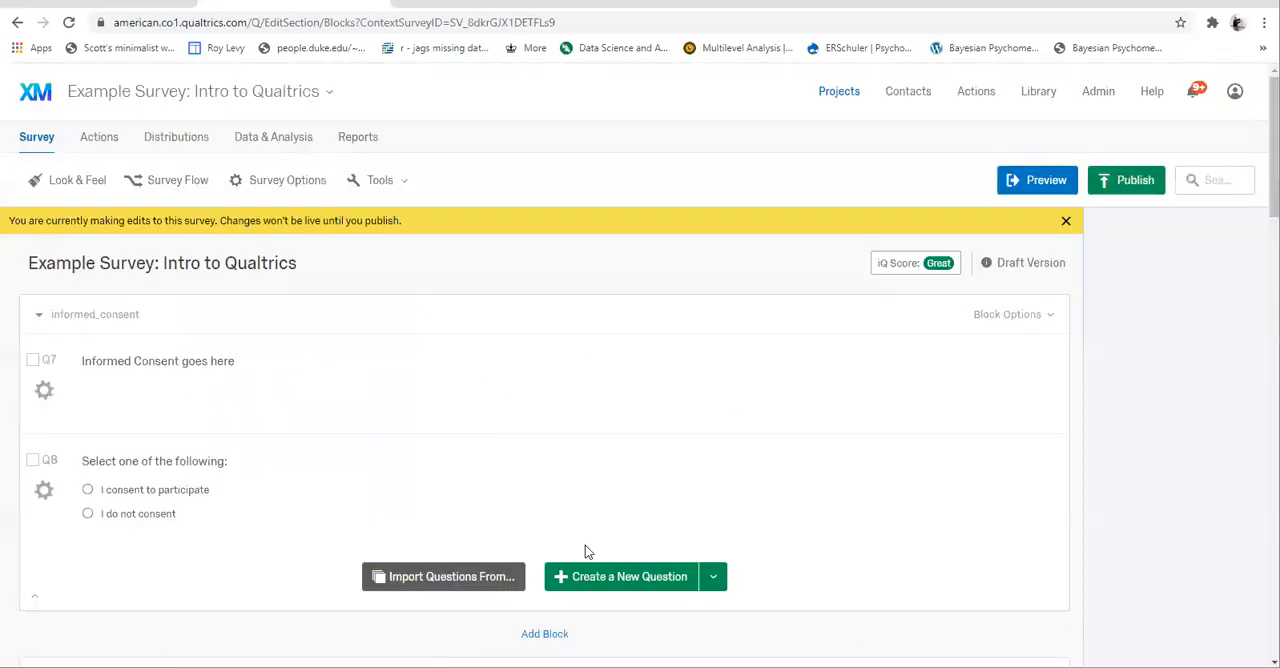
left_click(1105, 190)
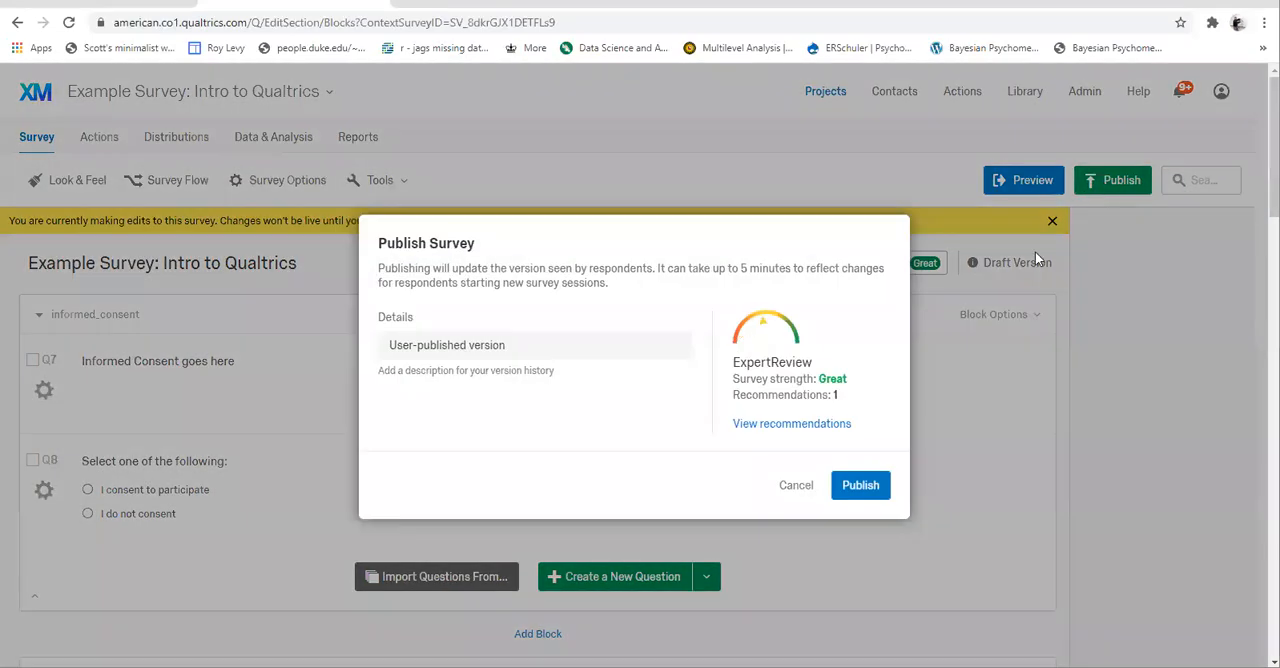
left_click(860, 486)
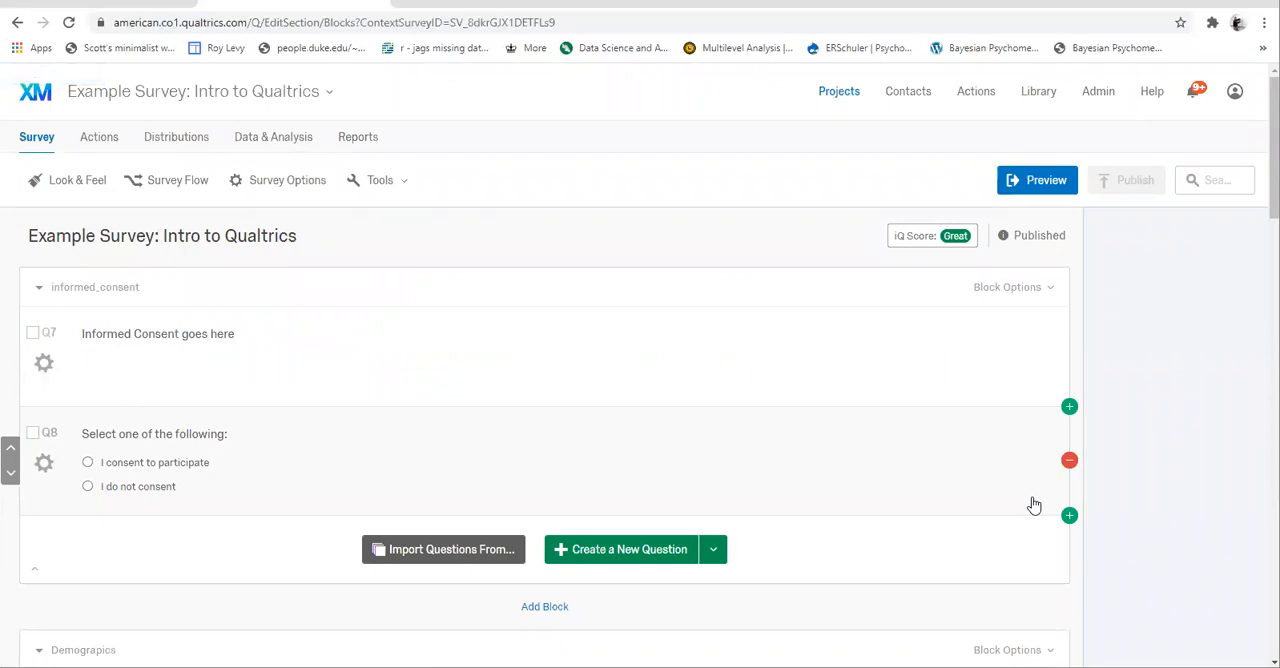
- Generate 20 test responses for the survey and close the test generator
left_click(405, 186)
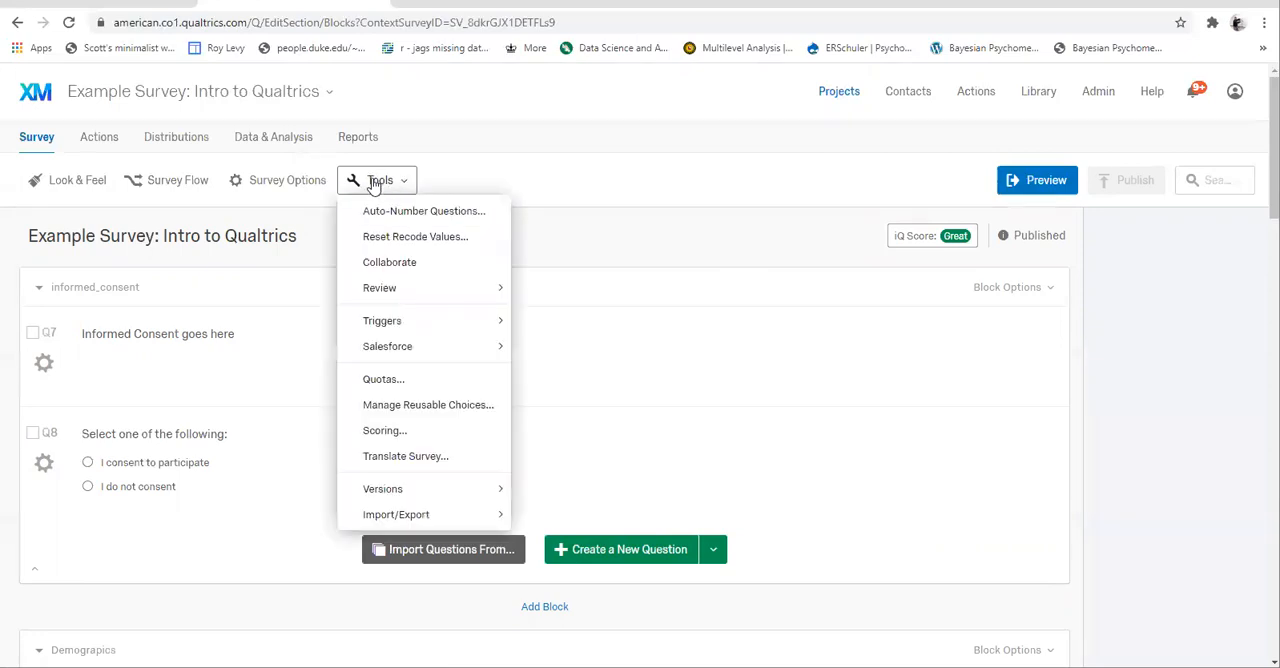
mouse_move(447, 334)
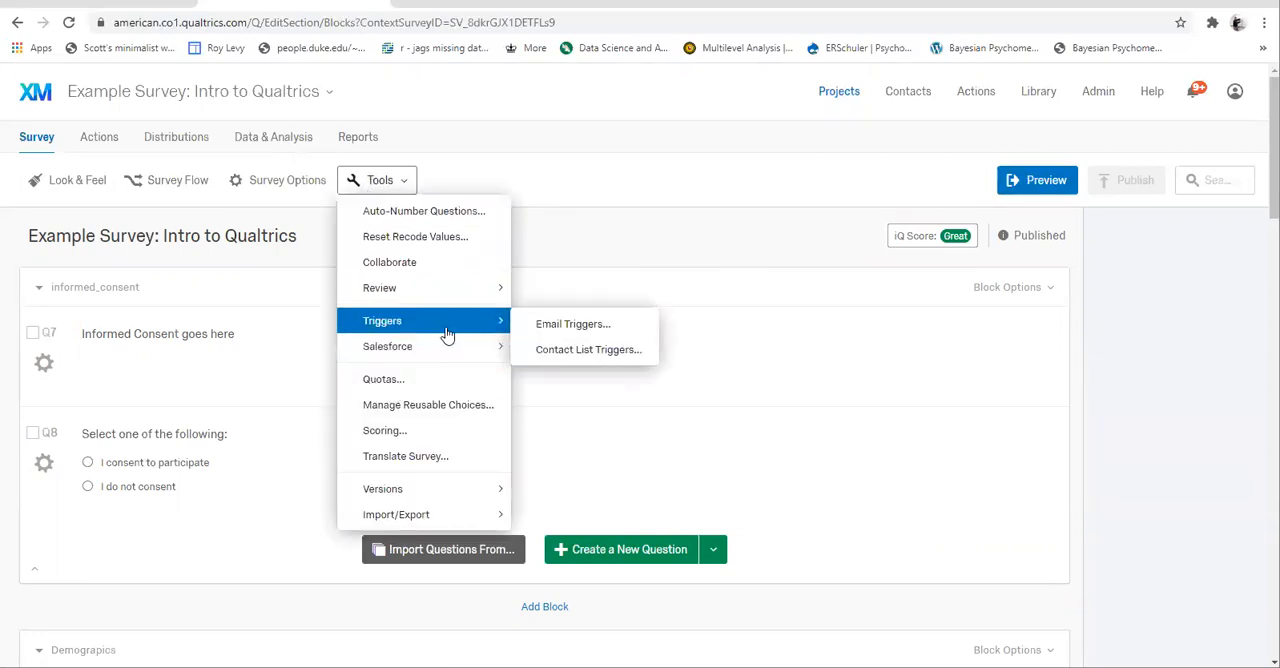
mouse_move(463, 298)
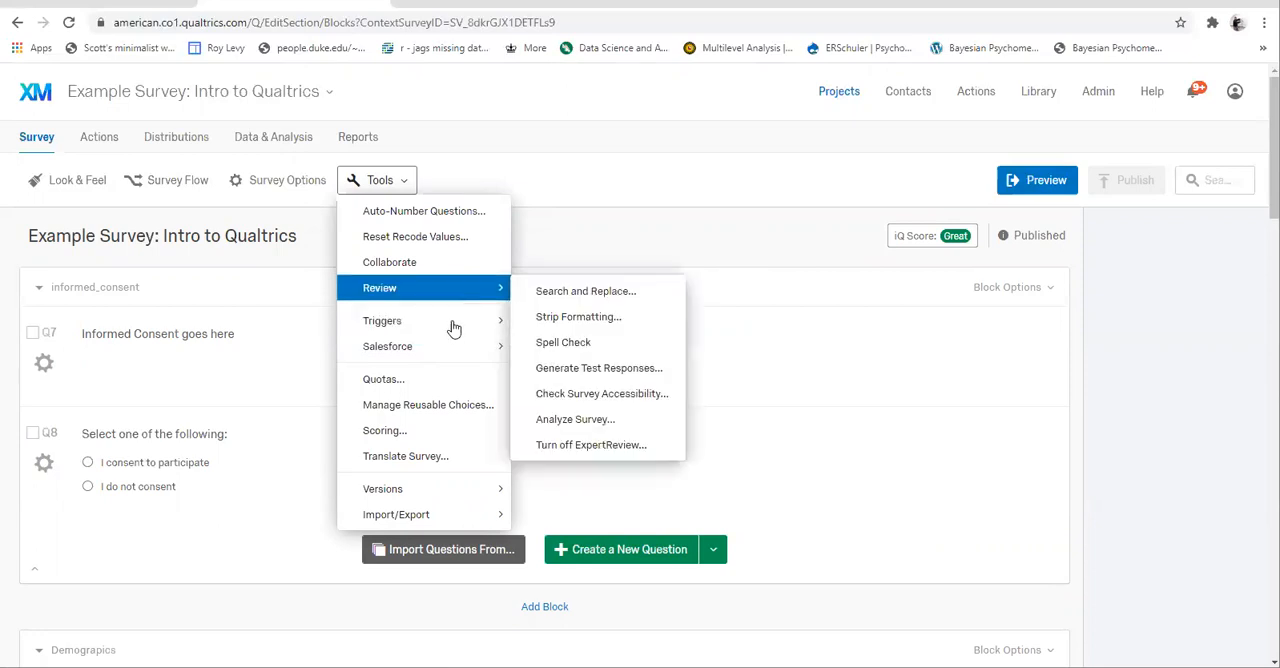
left_click(586, 369)
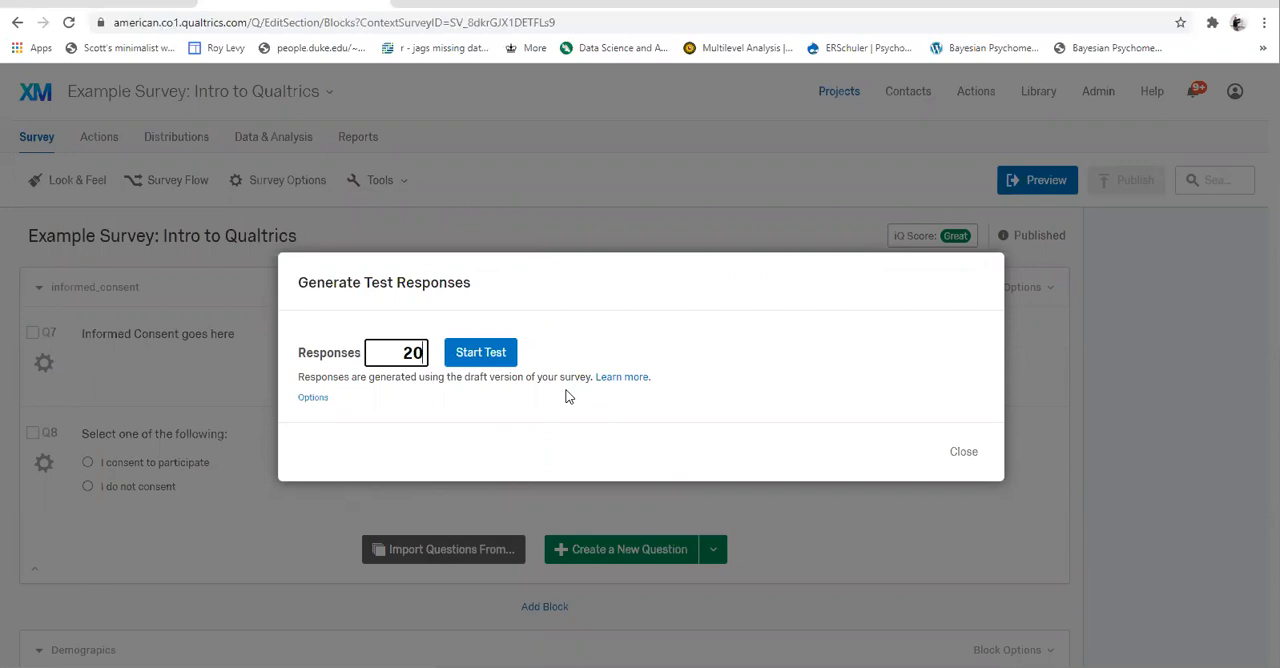
left_click(478, 352)
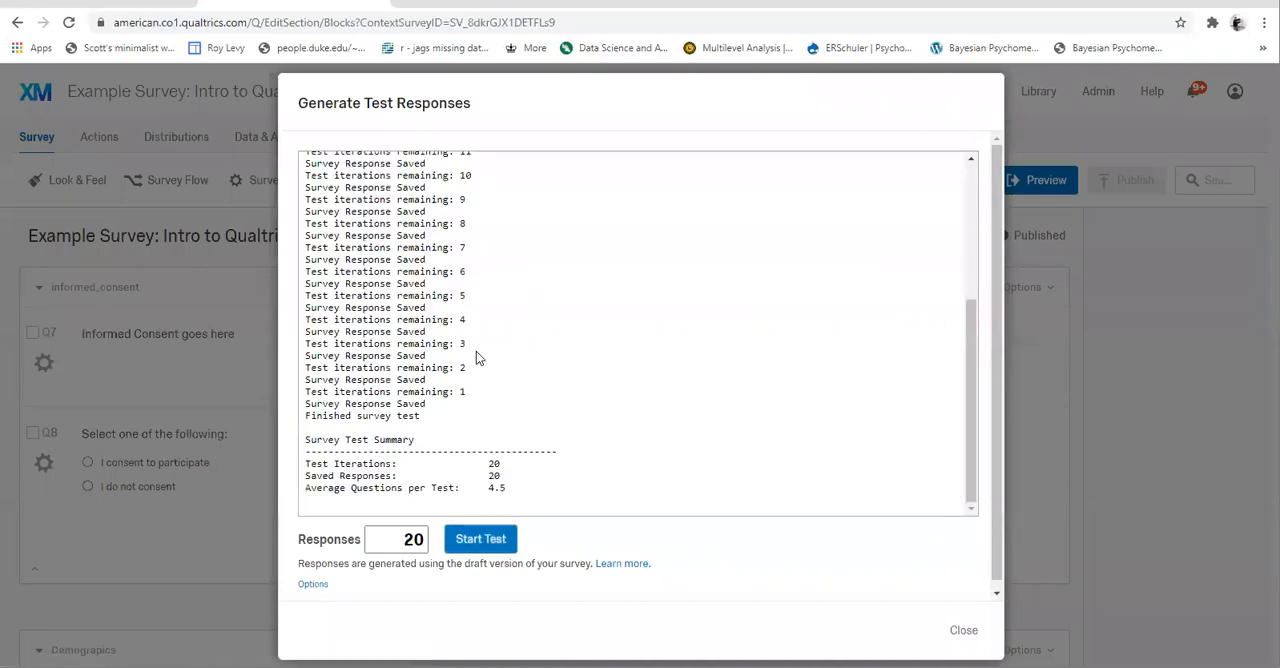
left_click(963, 630)
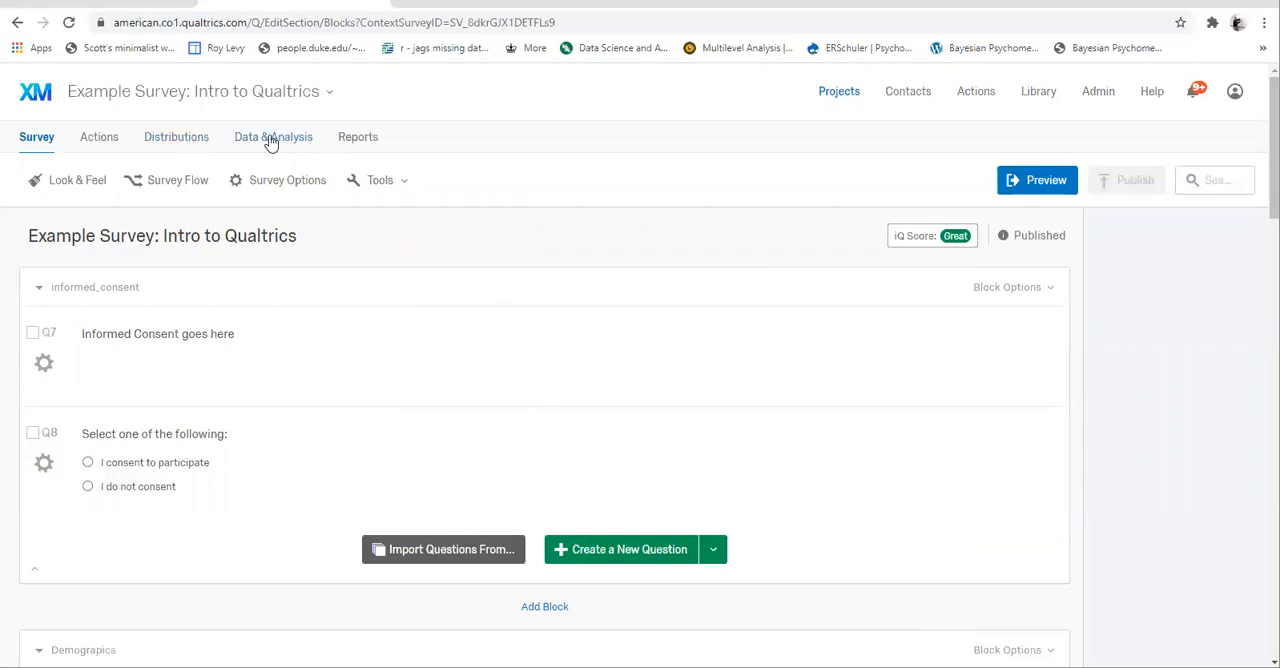
- Examine the bar chart, statistics table and chart settings for the Q8 consent question in the survey's default results report
left_click(356, 142)
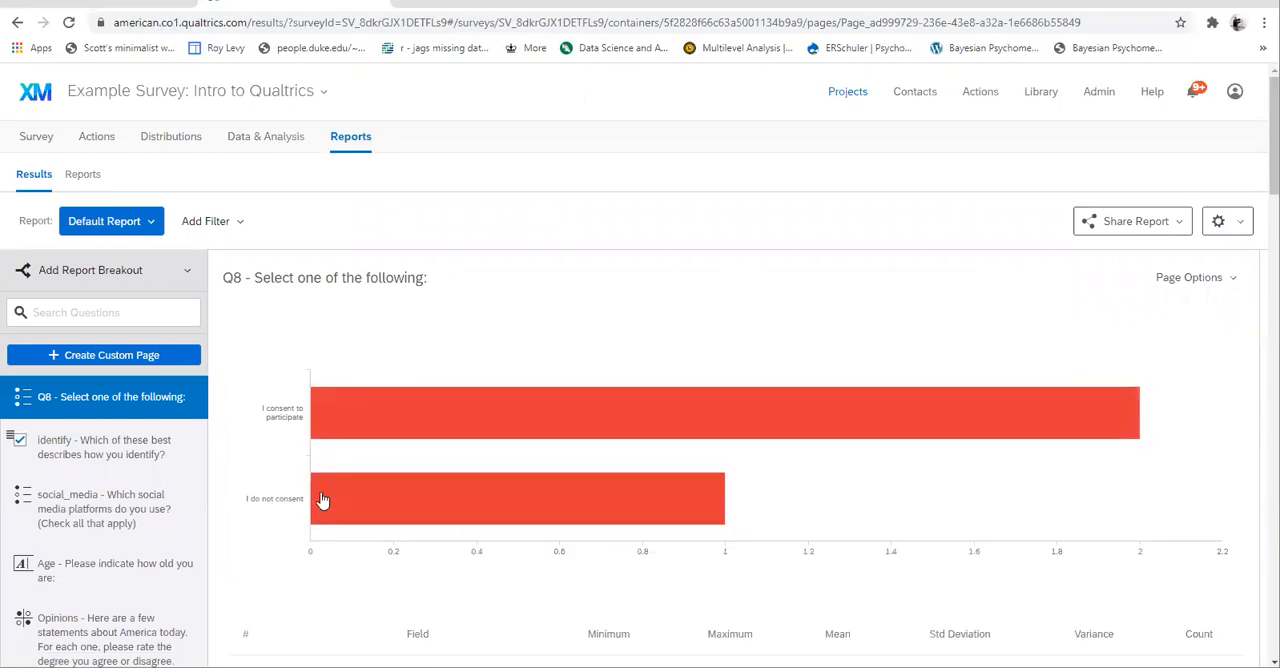
mouse_move(643, 500)
scroll(760, 545, "down", 2)
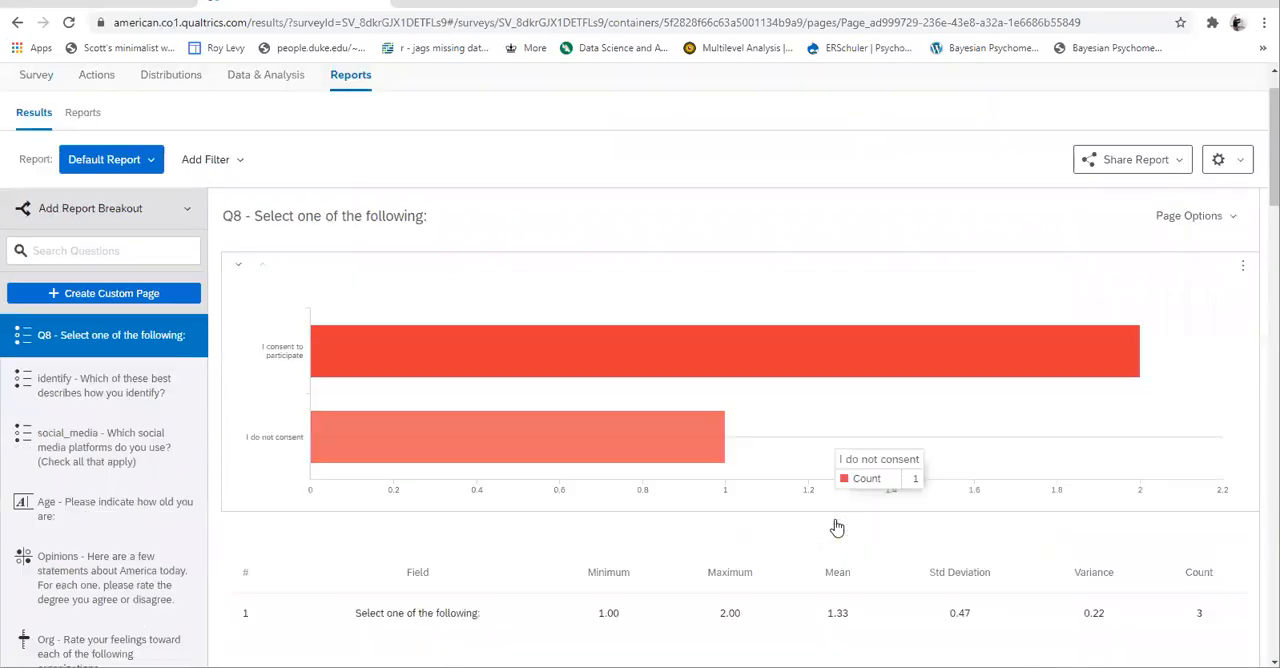
scroll(1006, 314, "up", 1)
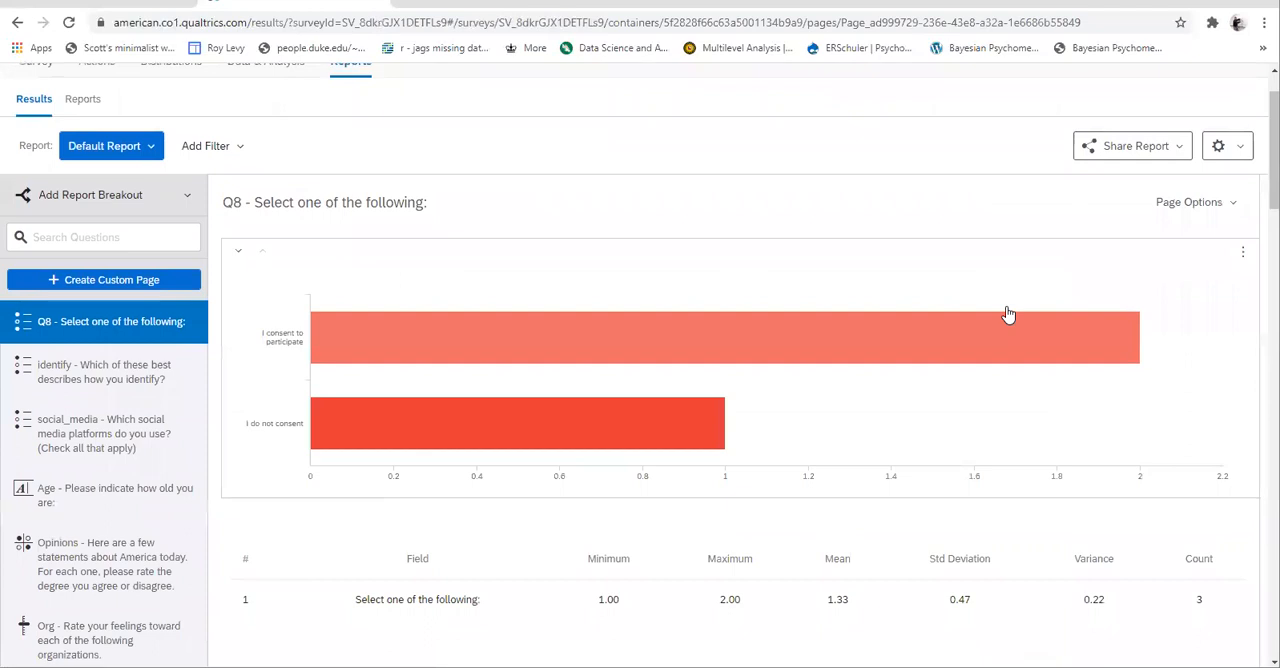
scroll(1006, 314, "down", 2)
scroll(1006, 314, "up", 2)
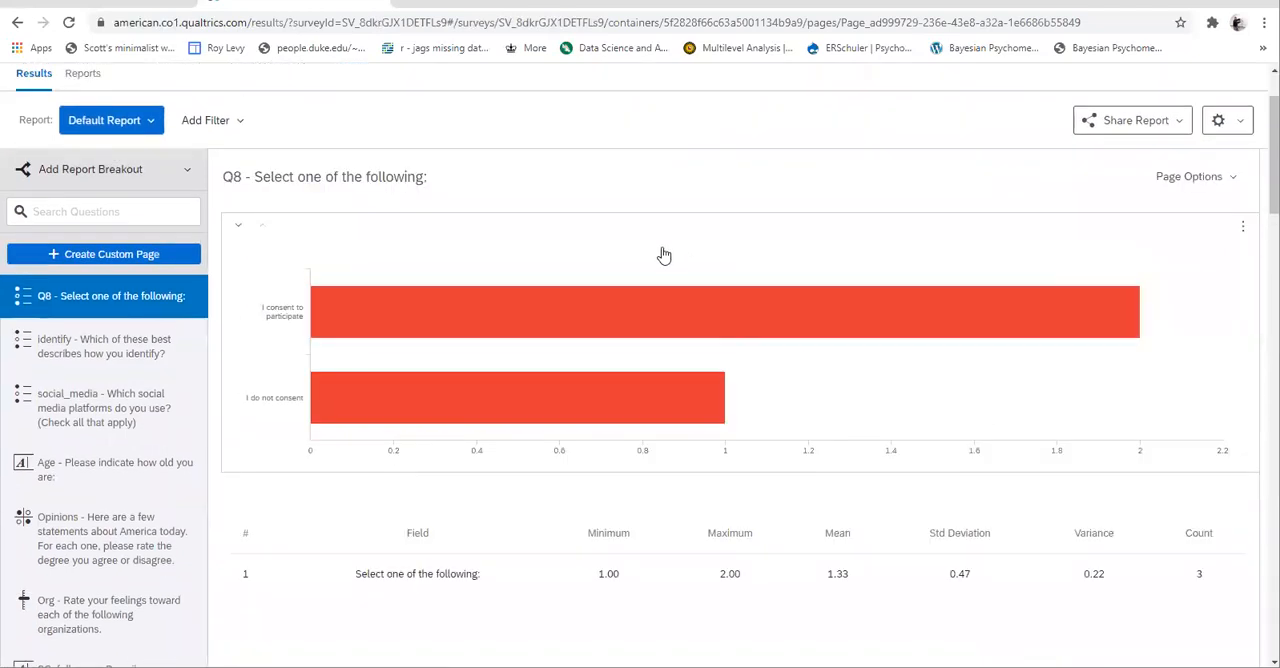
left_click(643, 314)
mouse_move(583, 412)
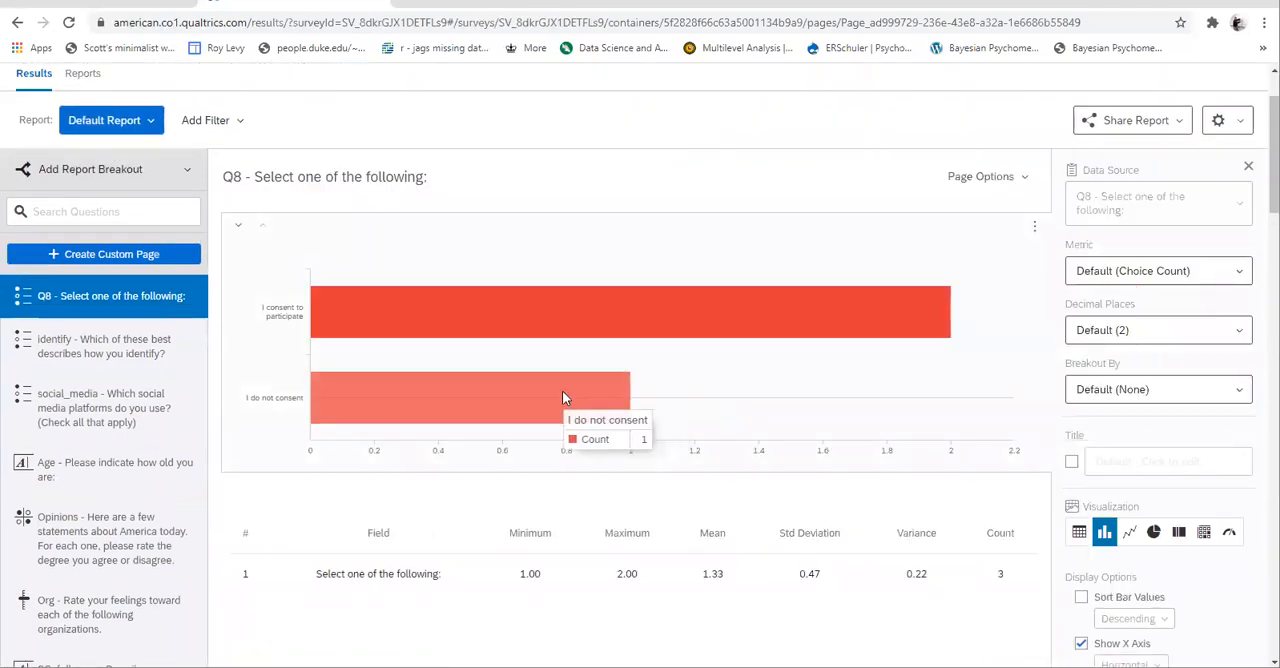
scroll(562, 397, "down", 3)
scroll(562, 397, "up", 4)
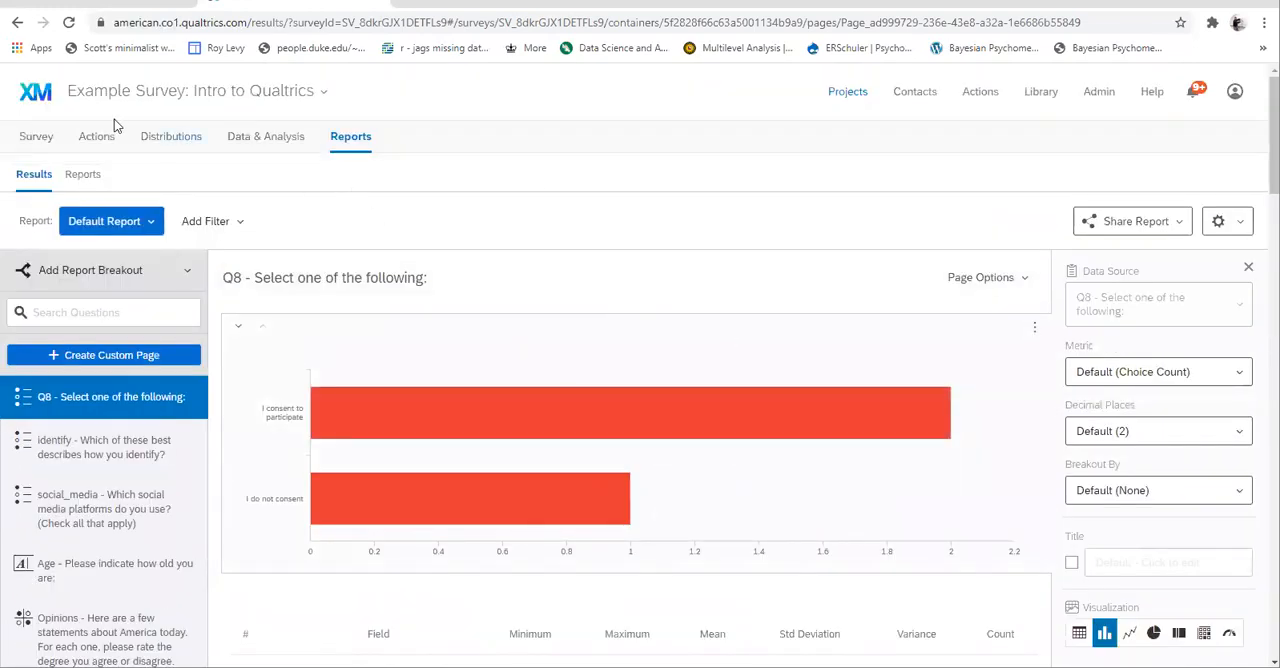
- Turn on Force Response for the Q8 consent question in the survey and publish it as a user-published version
left_click(24, 134)
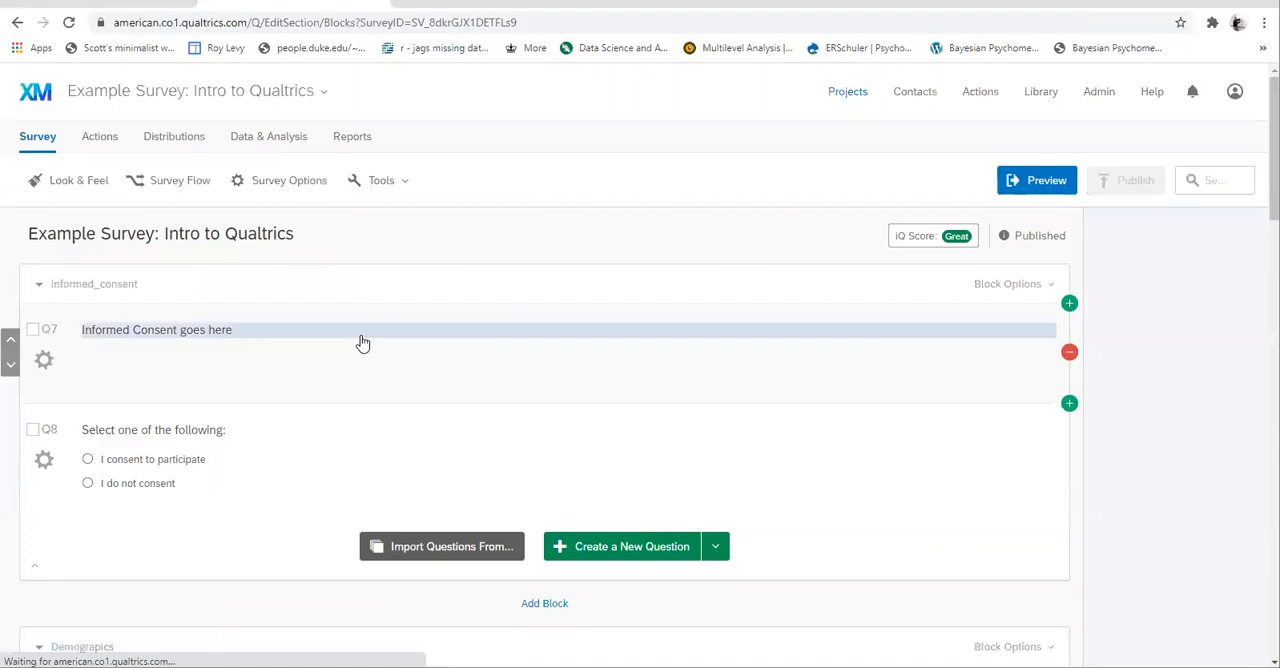
left_click(913, 481)
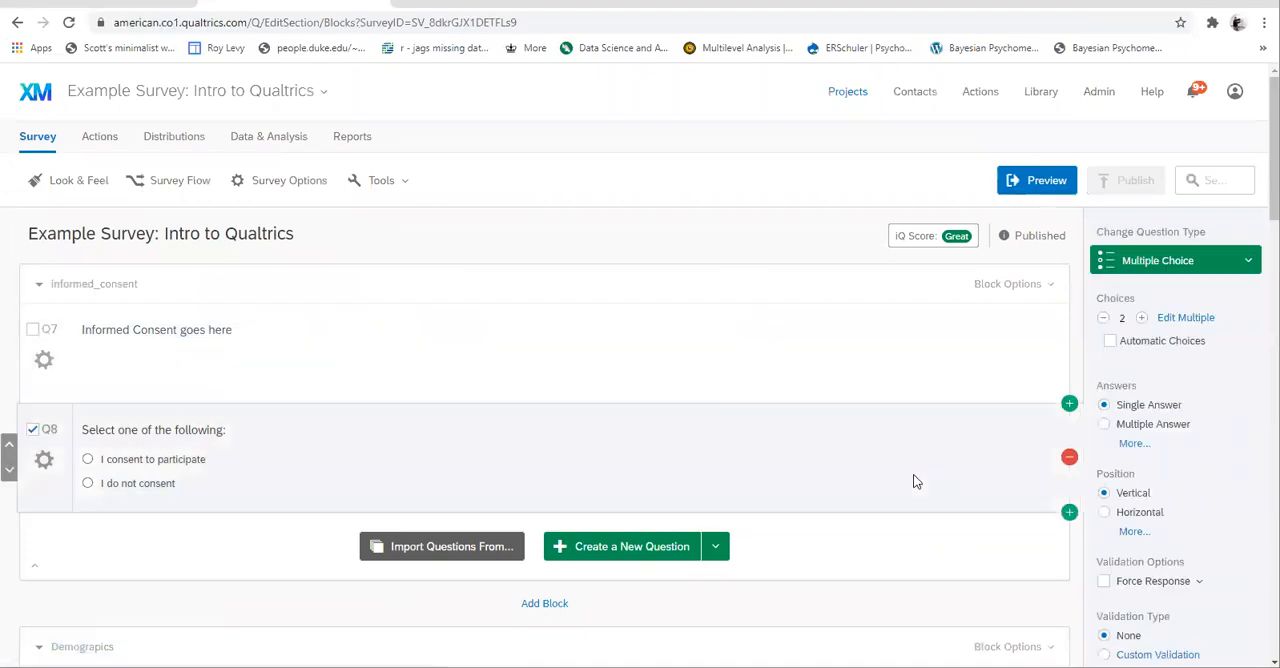
scroll(1229, 510, "down", 1)
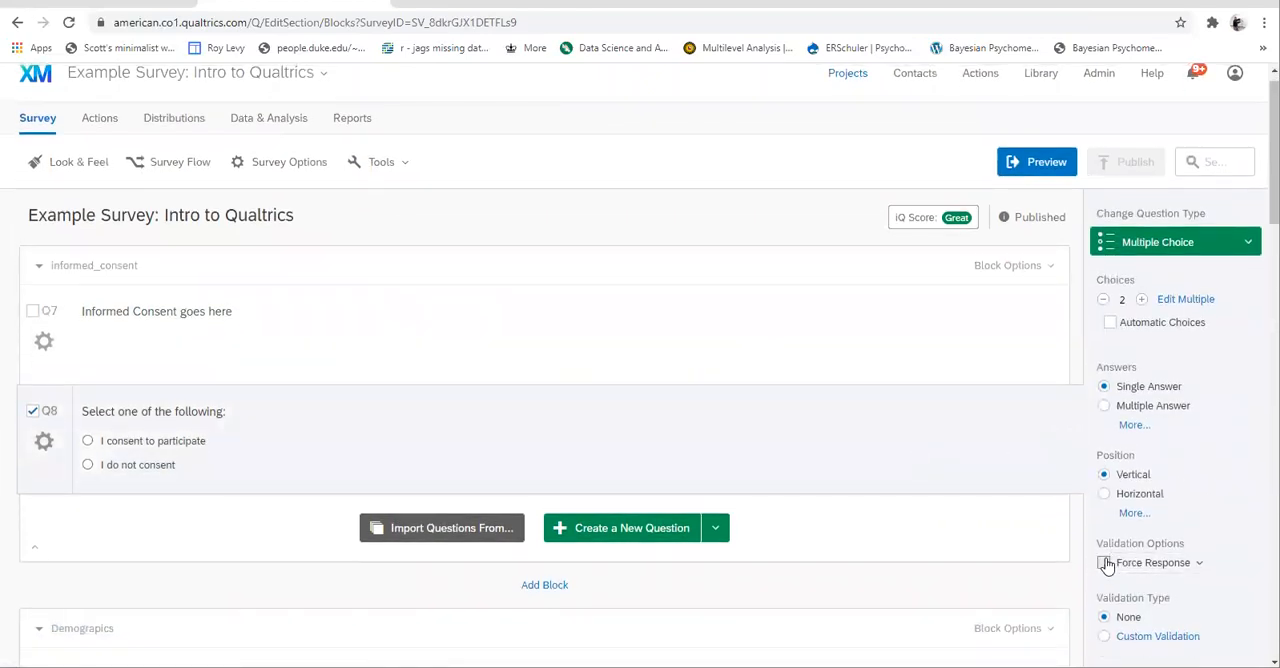
left_click(1104, 563)
left_click(1124, 163)
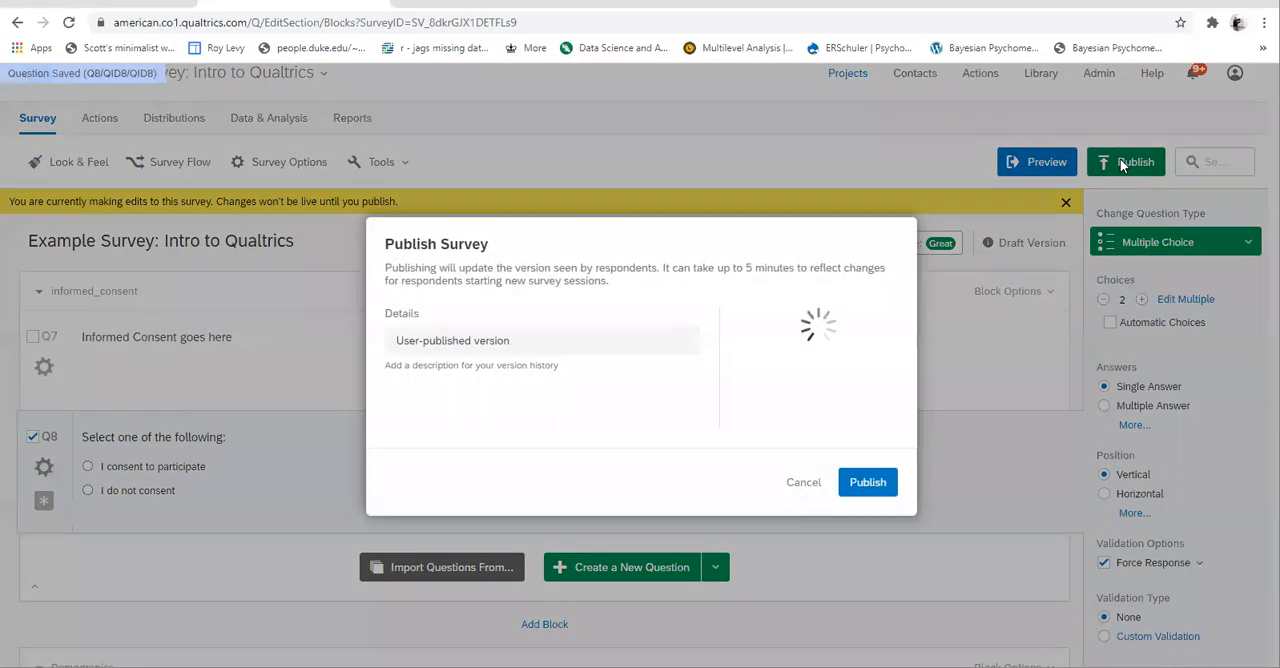
left_click(864, 484)
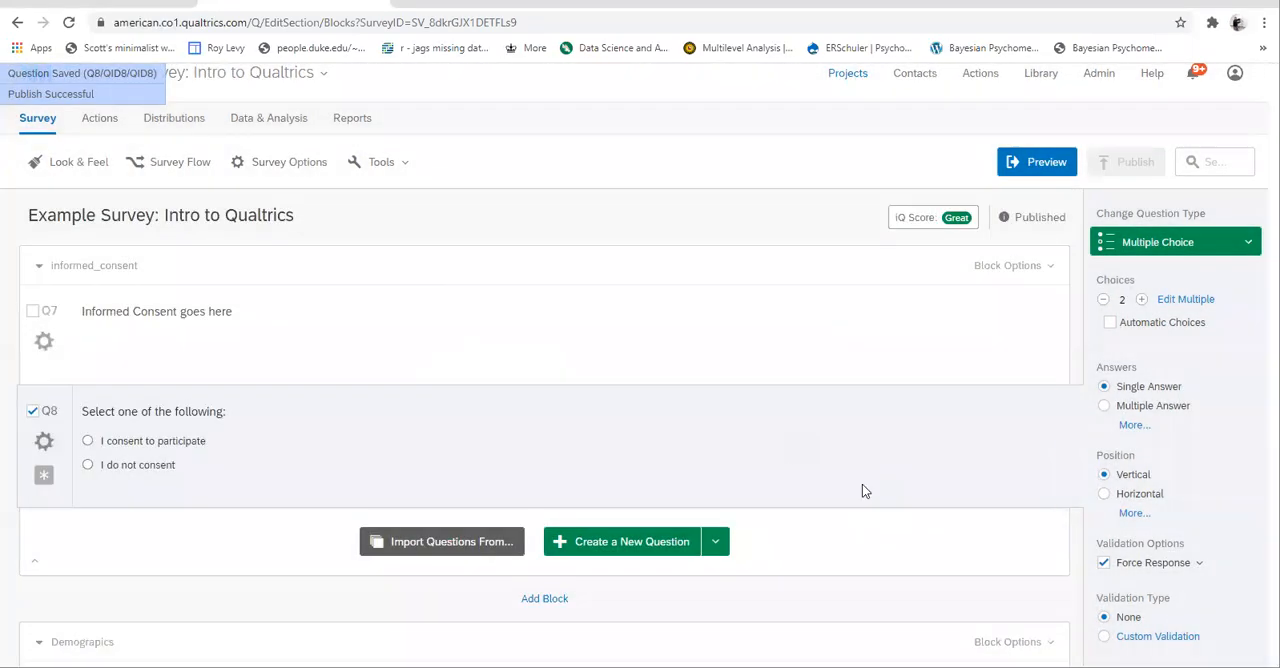
- Generate 15 test responses for the survey and close the test generator
left_click(375, 163)
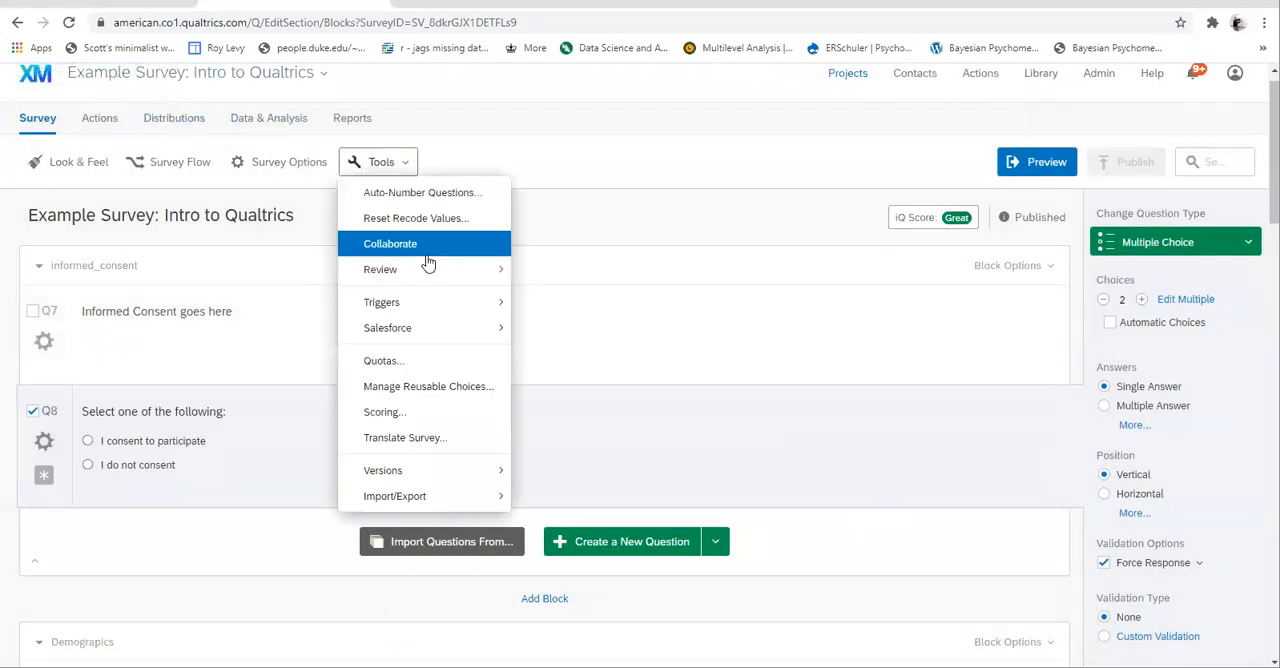
mouse_move(418, 273)
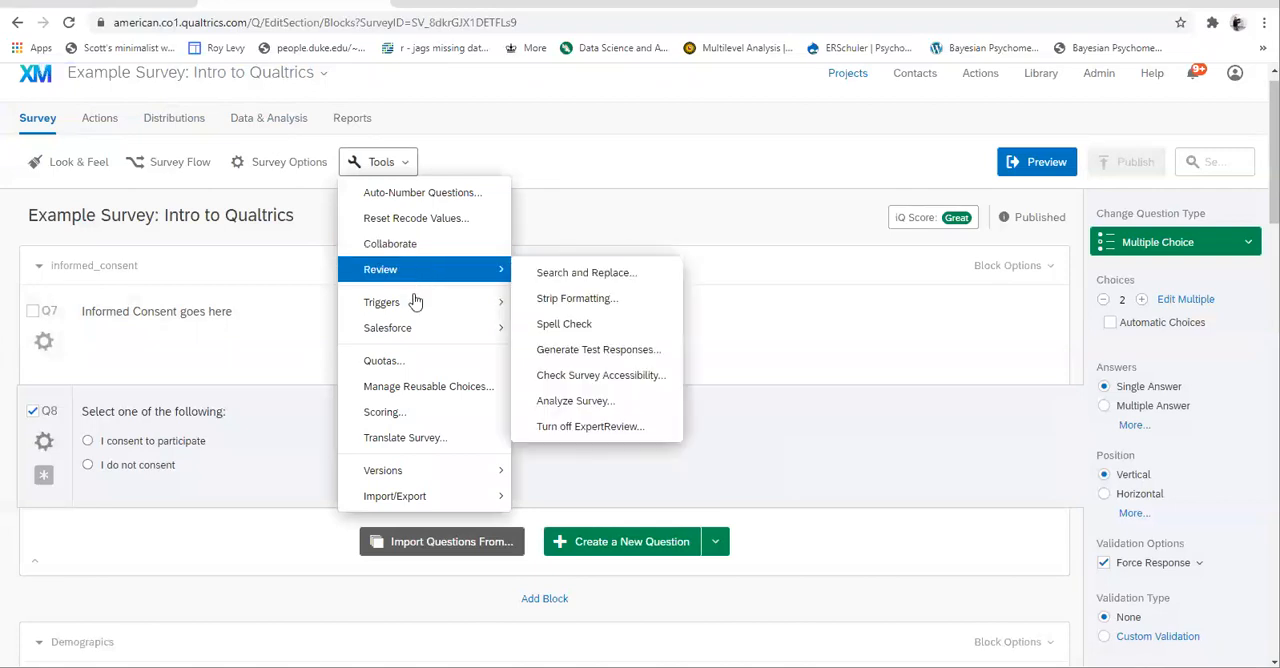
left_click(568, 350)
left_click(410, 355)
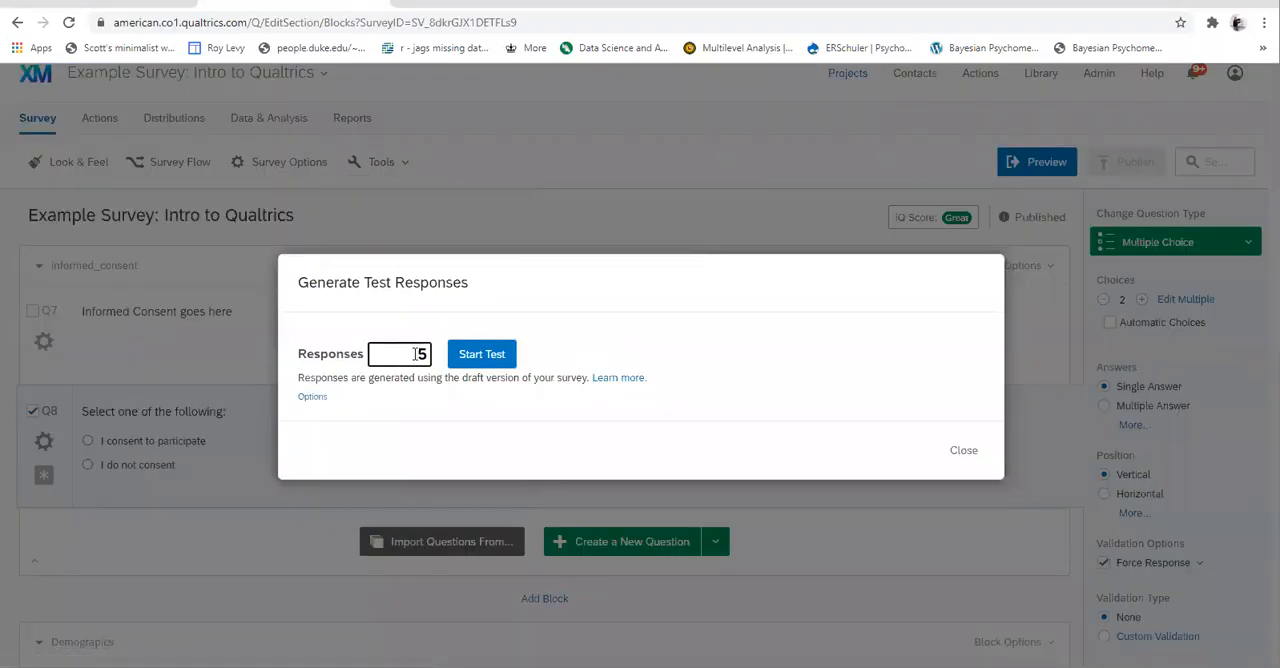
type("1")
left_click(480, 358)
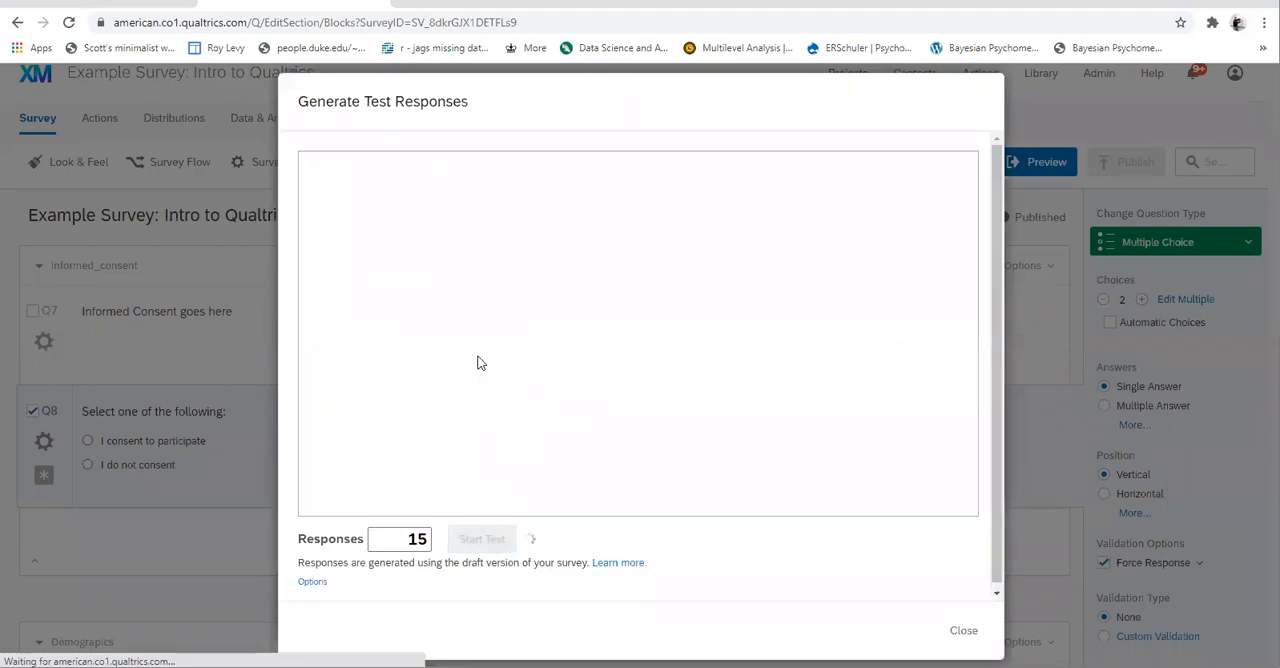
left_click(963, 628)
- Review the charts and statistics tables for the consent, identify, social_media, Age and Opinions questions in the default results report
left_click(352, 119)
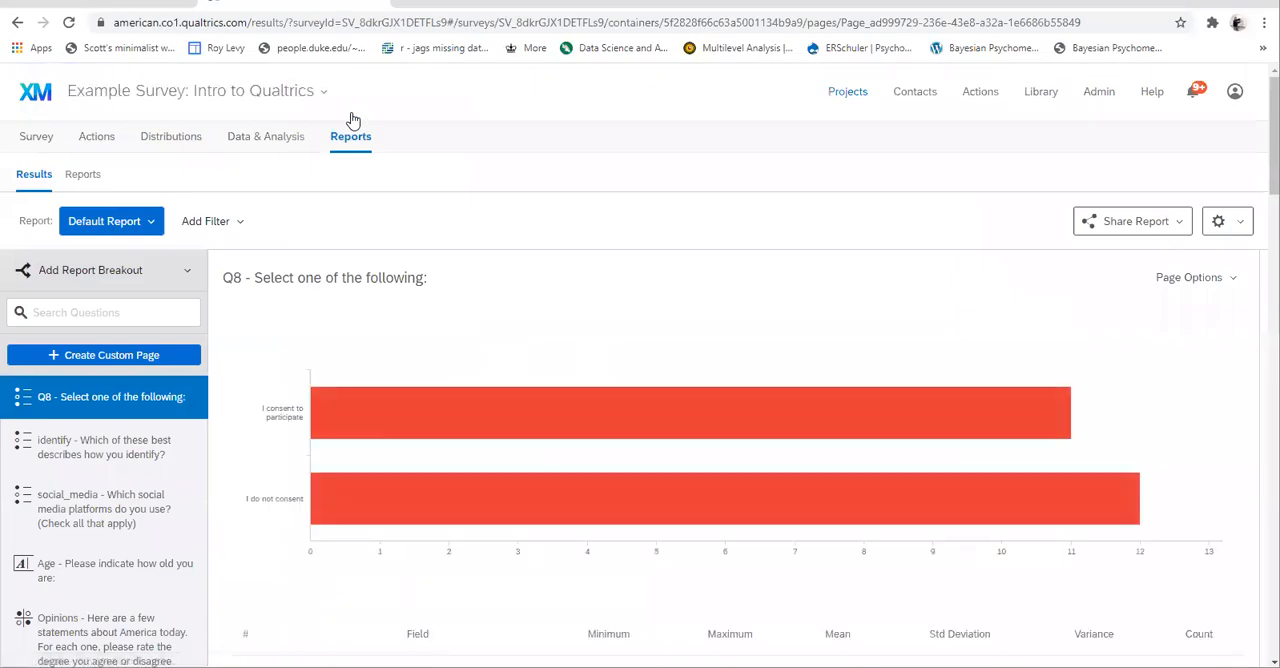
scroll(589, 403, "down", 1)
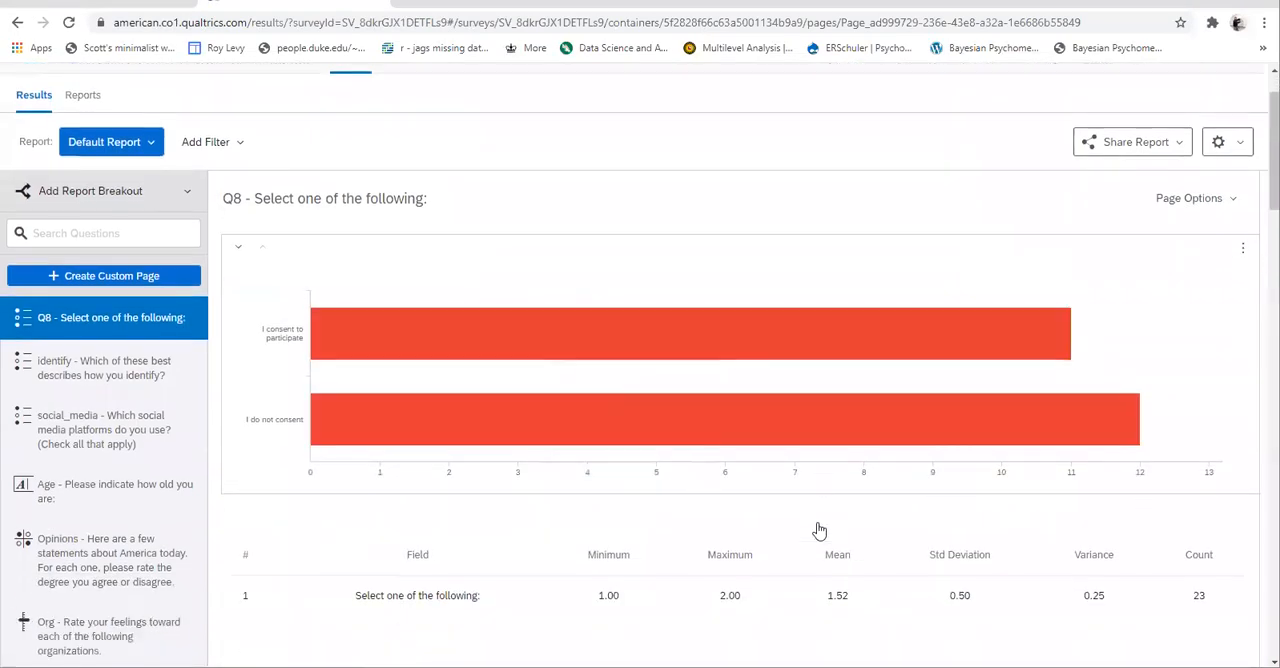
left_click(92, 356)
left_click(90, 437)
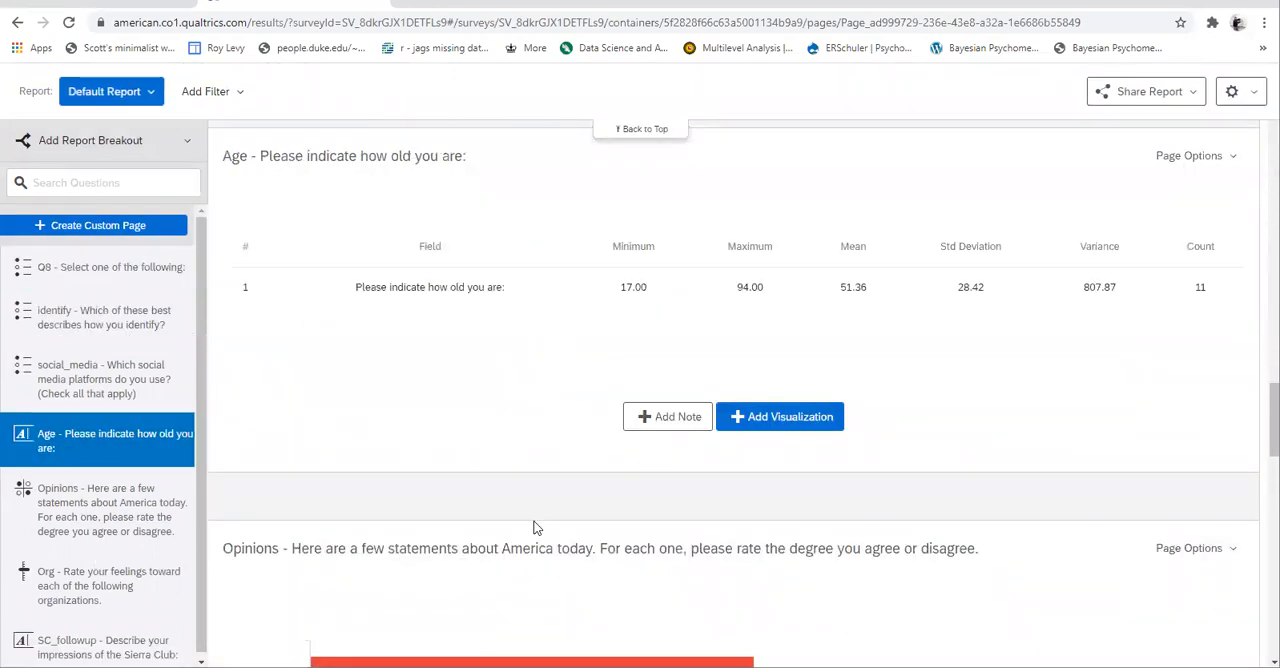
scroll(534, 529, "down", 6)
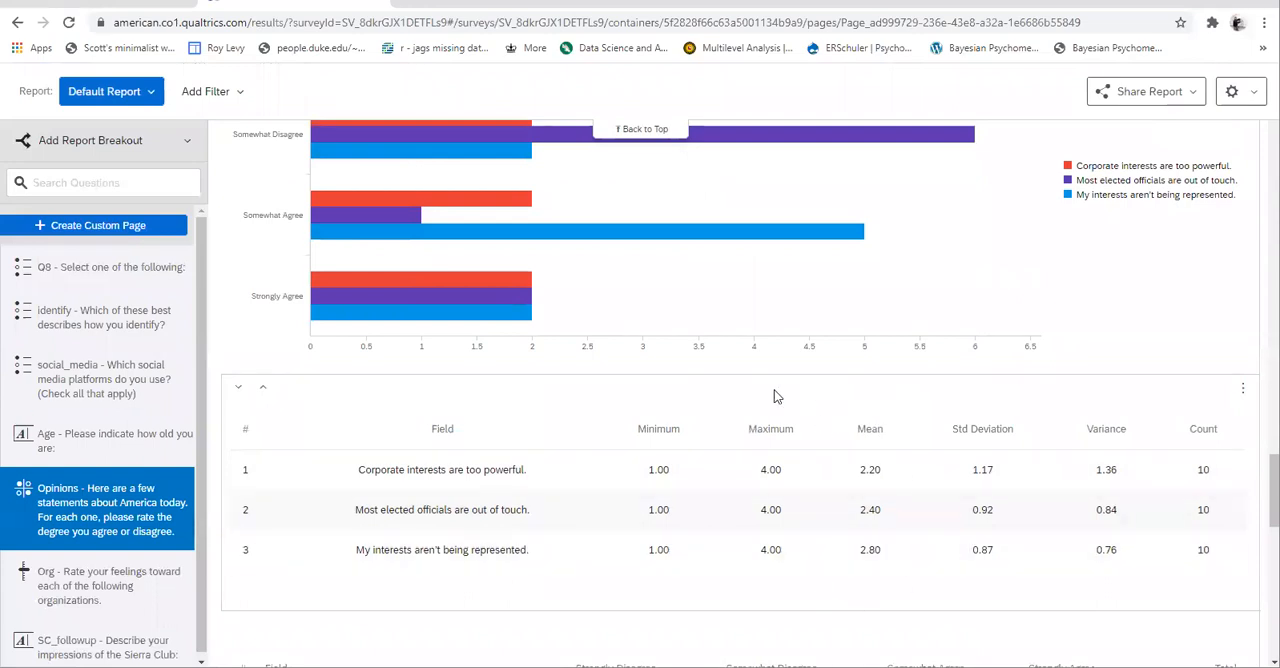
scroll(774, 390, "up", 10)
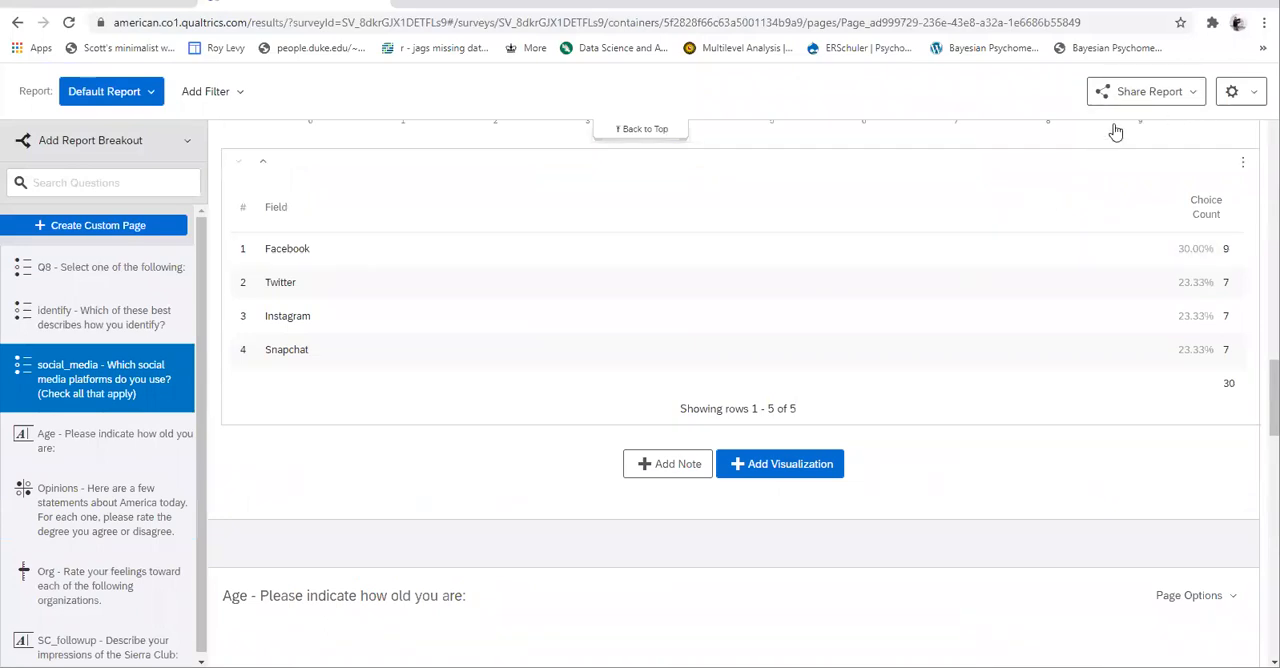
- Export all pages of the default report as a PDF document and close the exports list
left_click(1106, 89)
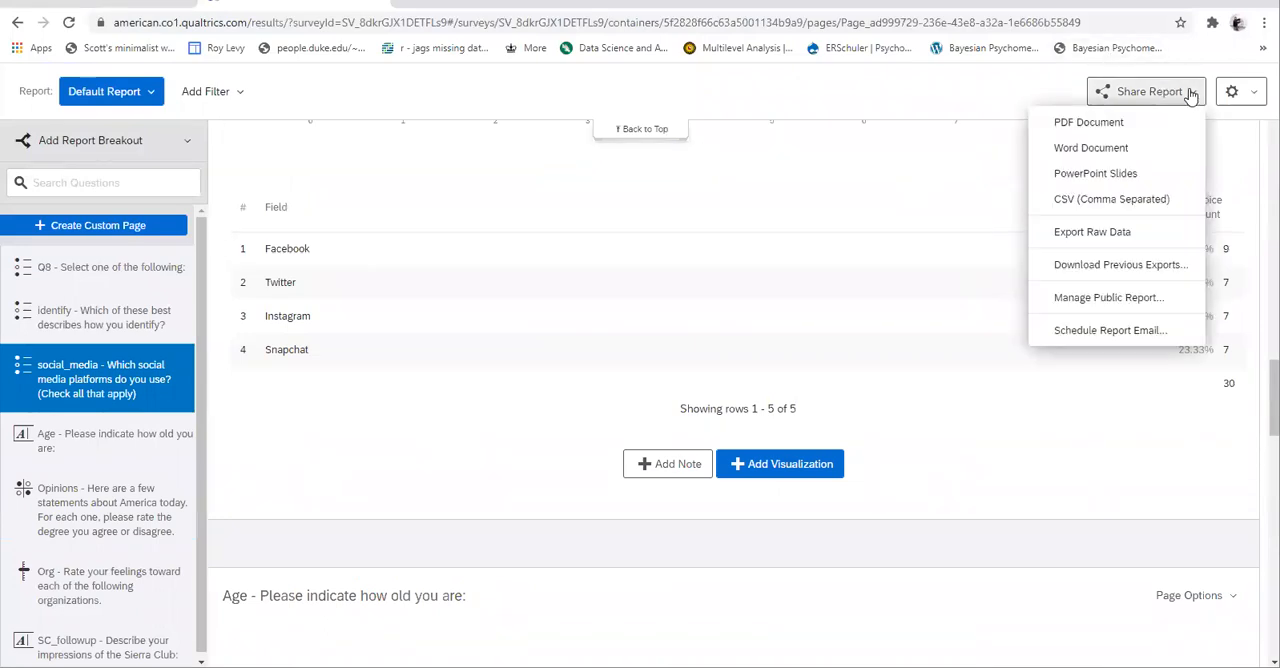
left_click(1071, 125)
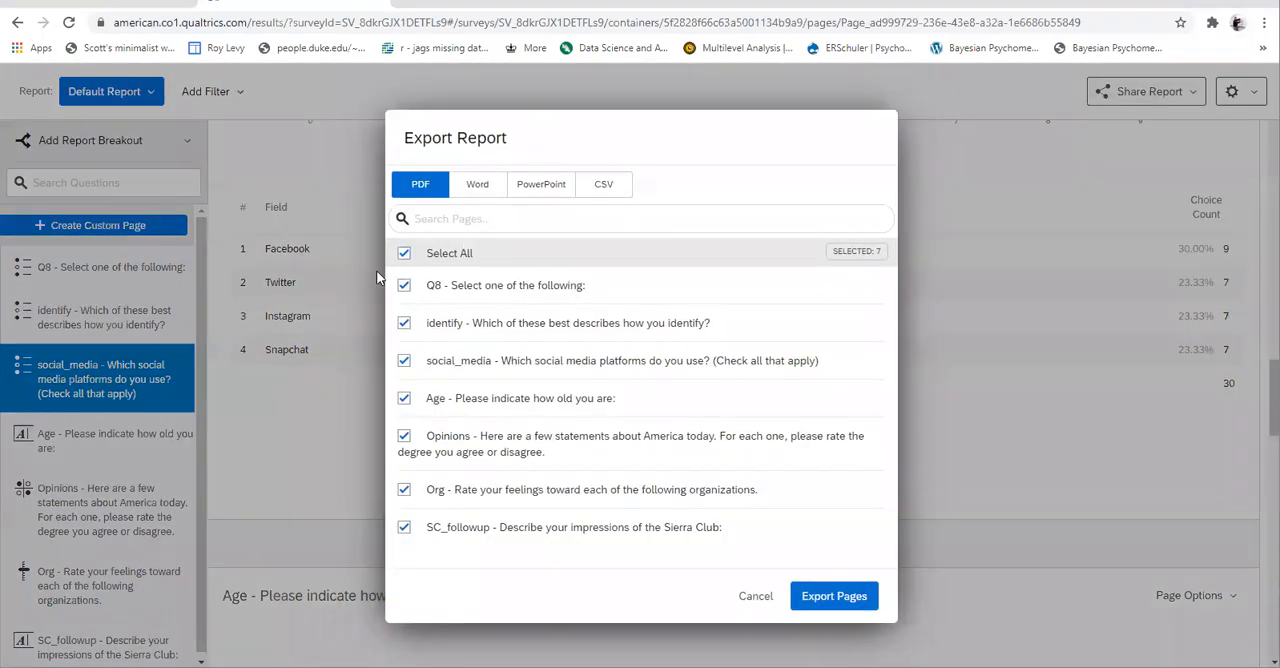
left_click(403, 253)
left_click(404, 288)
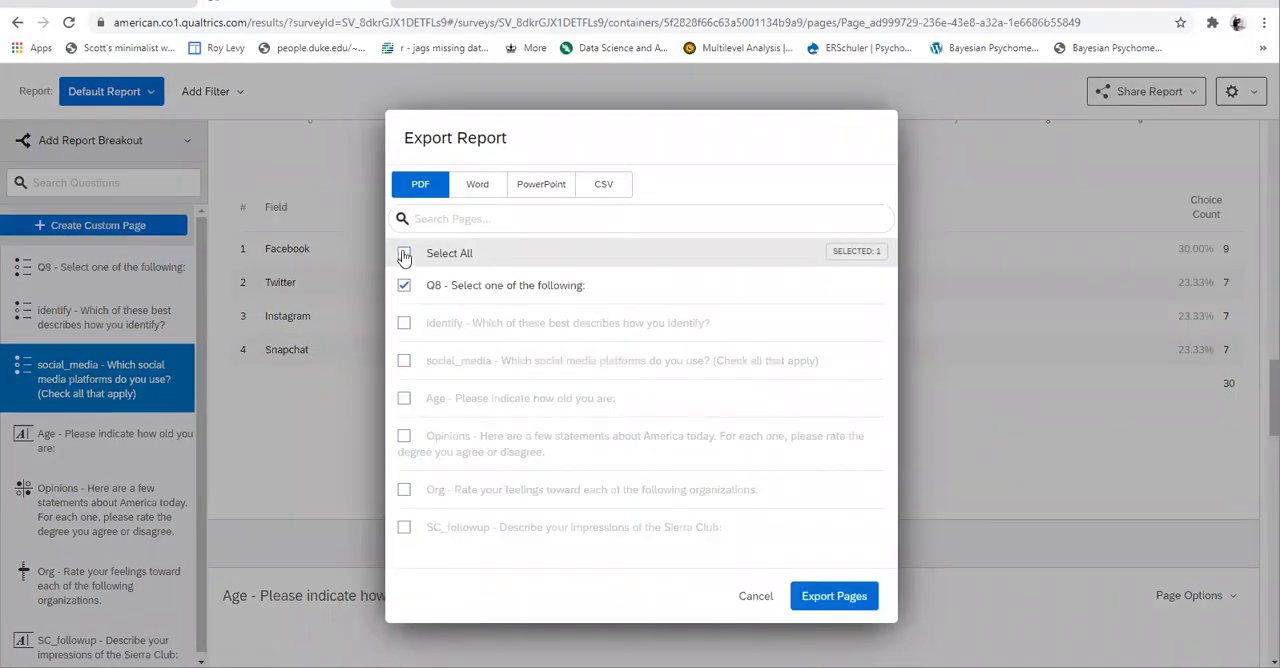
left_click(403, 253)
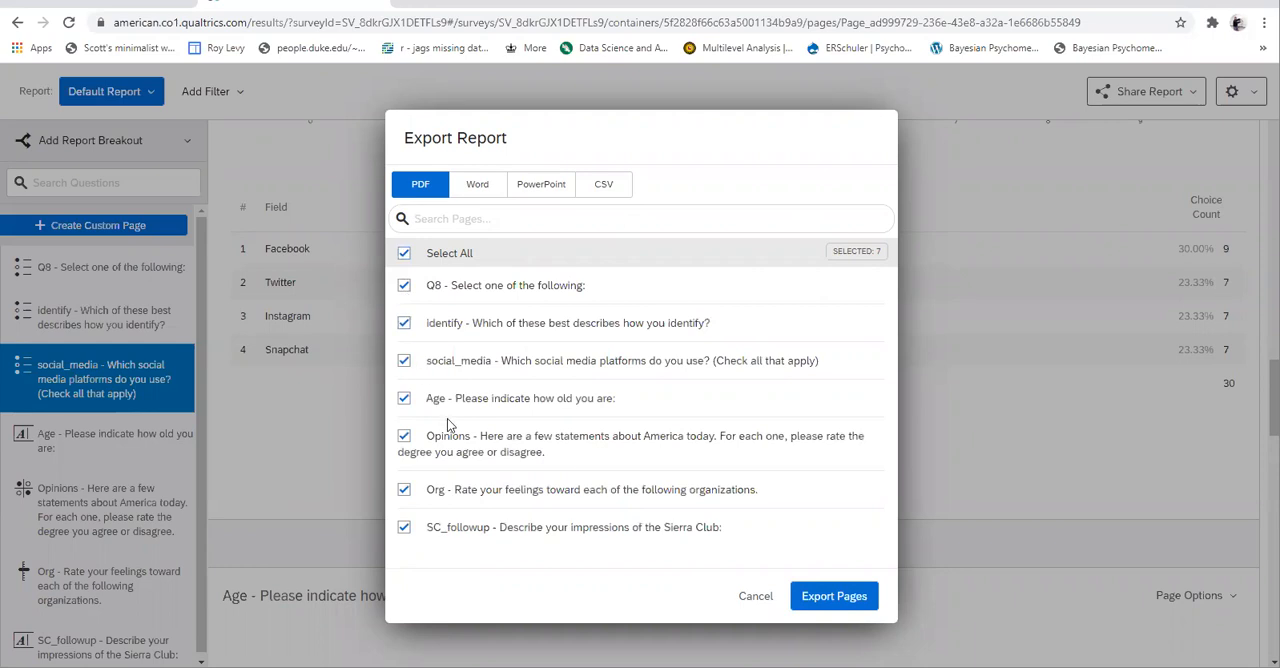
left_click(836, 596)
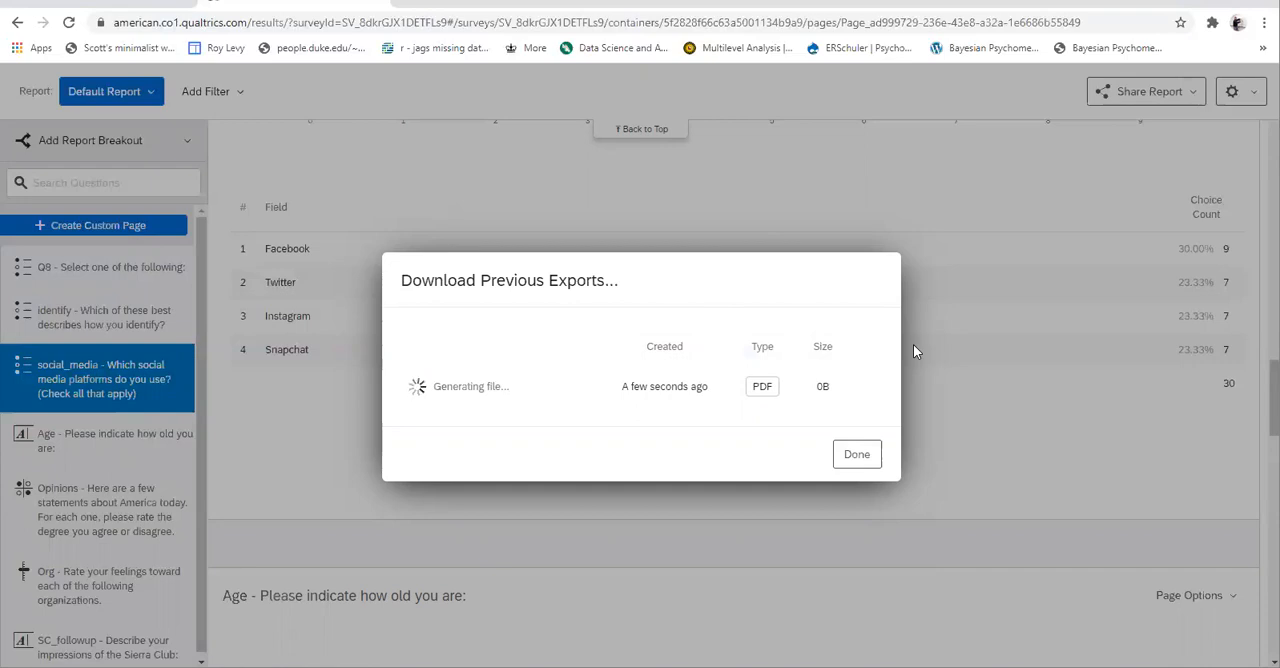
left_click(845, 459)
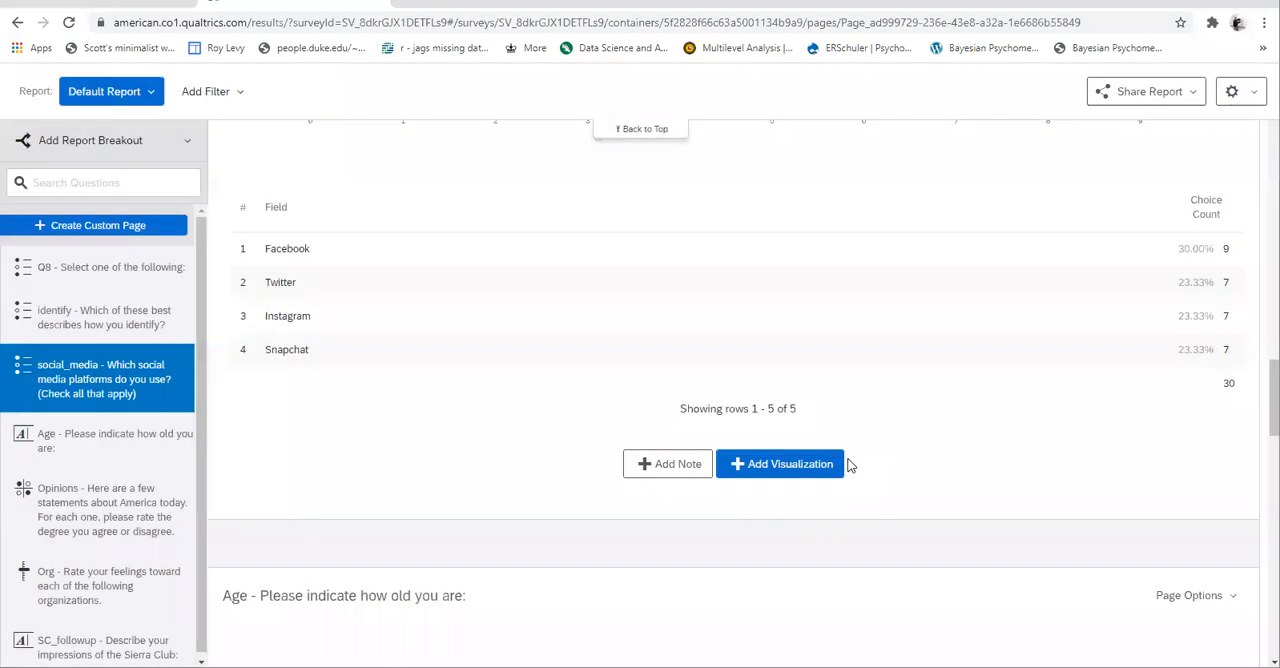
- Return to the start of the report and look through the recorded responses in the survey's Data & Analysis table
scroll(643, 298, "up", 3)
scroll(645, 300, "up", 15)
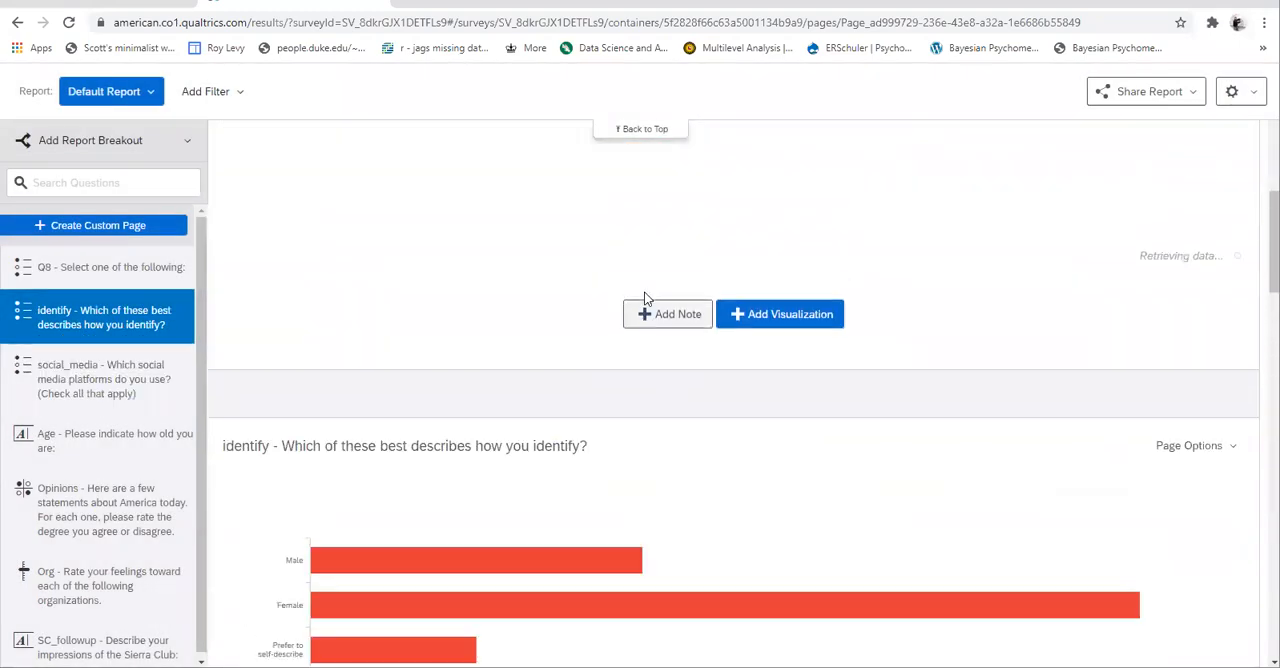
mouse_move(666, 387)
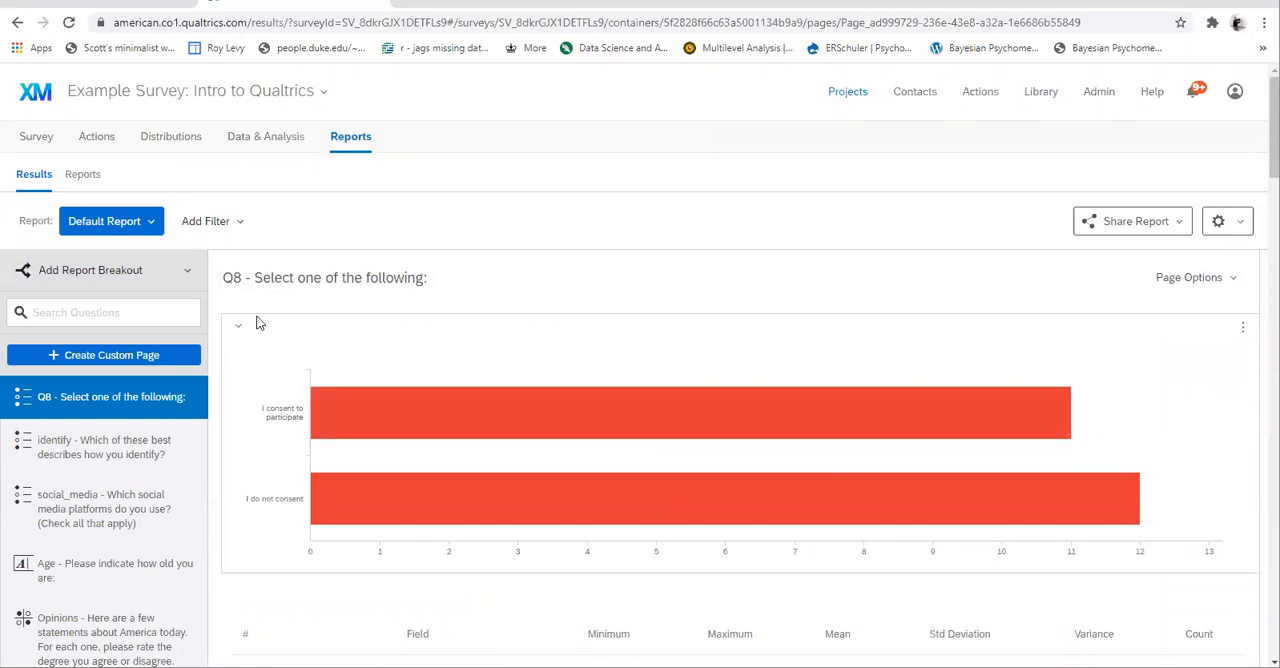
left_click(250, 141)
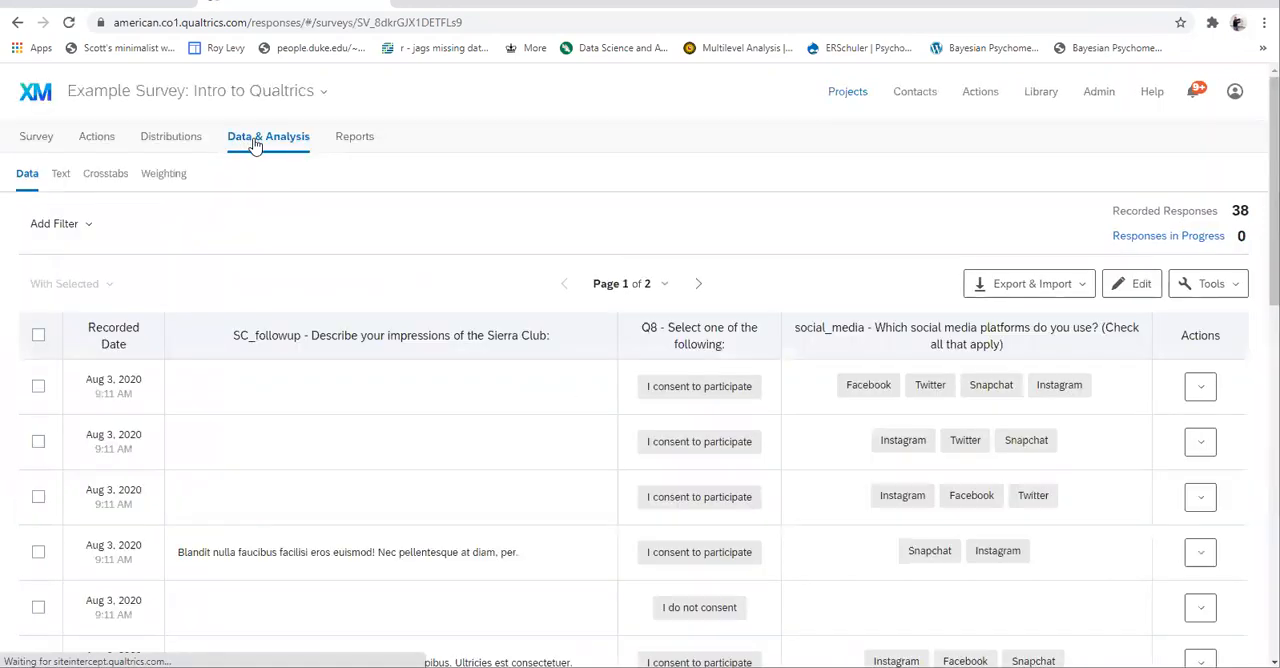
scroll(1200, 508, "down", 2)
scroll(1200, 508, "up", 2)
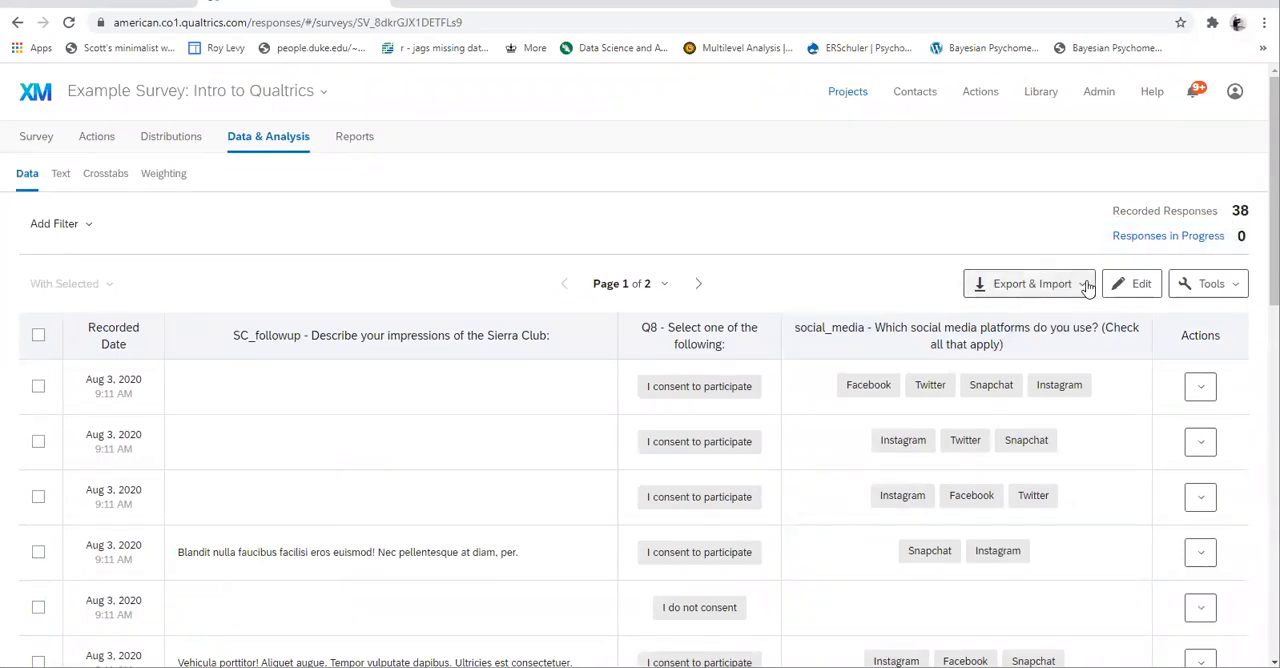
- Open the response data export and compare the SPSS, XML, CSV and Excel formats and their options
left_click(1066, 290)
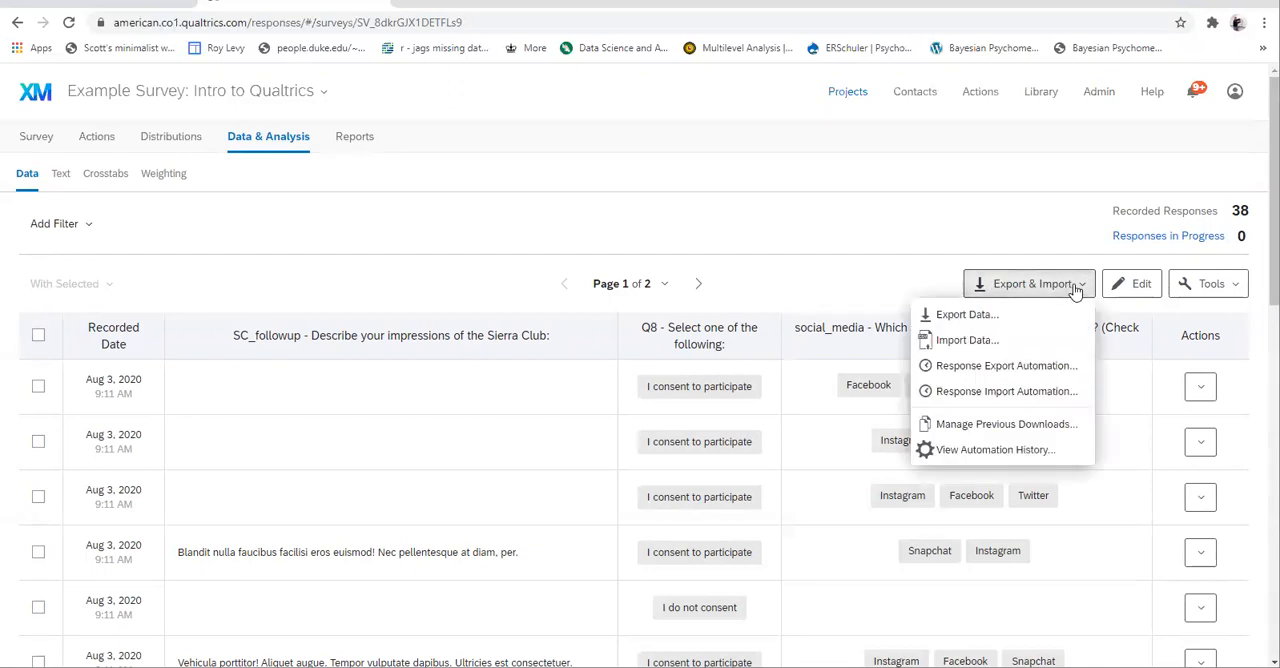
left_click(970, 314)
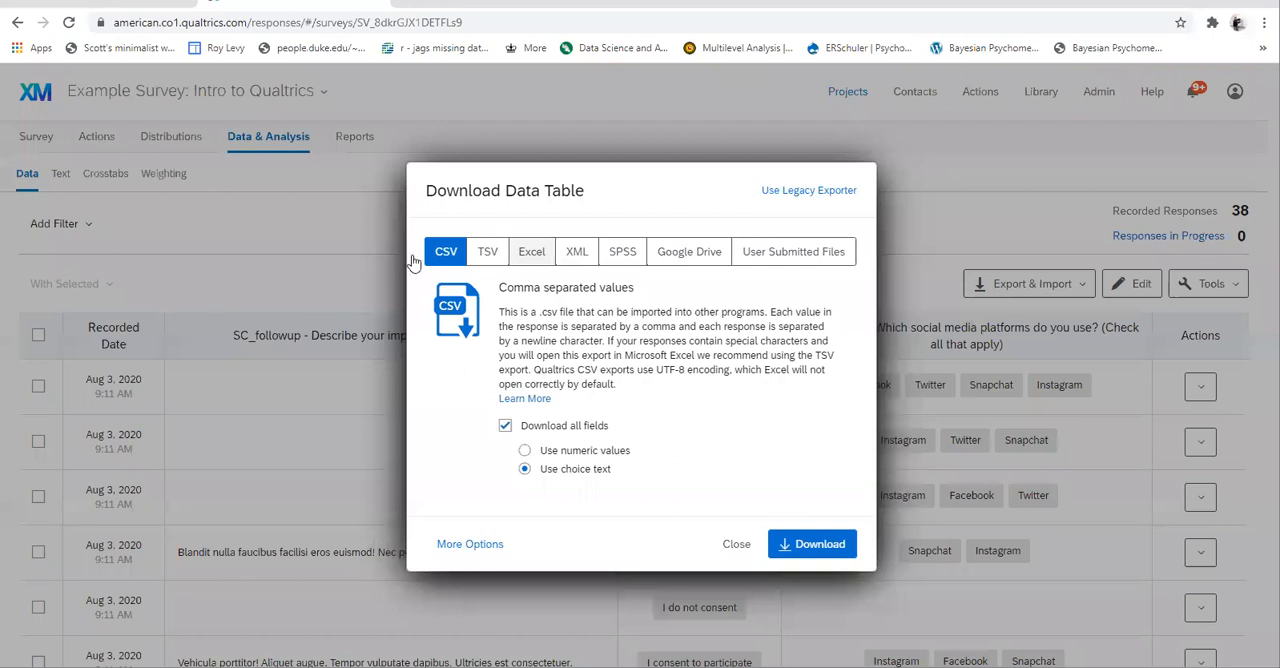
left_click(623, 255)
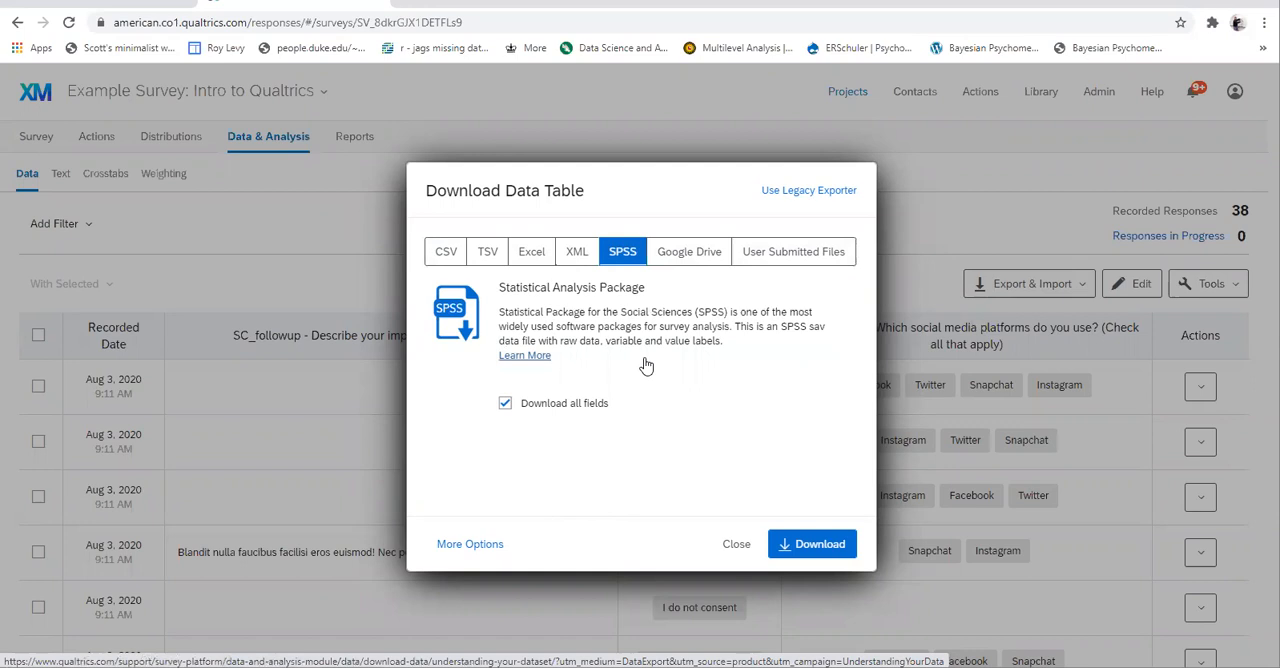
right_click(576, 255)
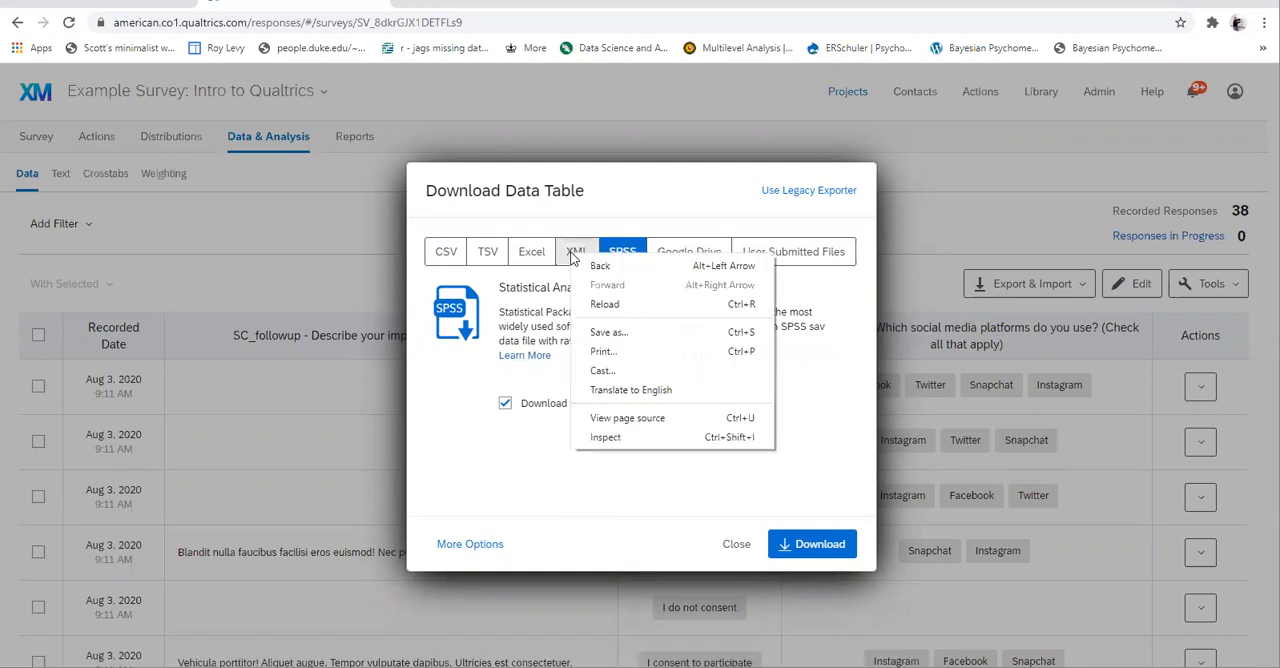
left_click(574, 257)
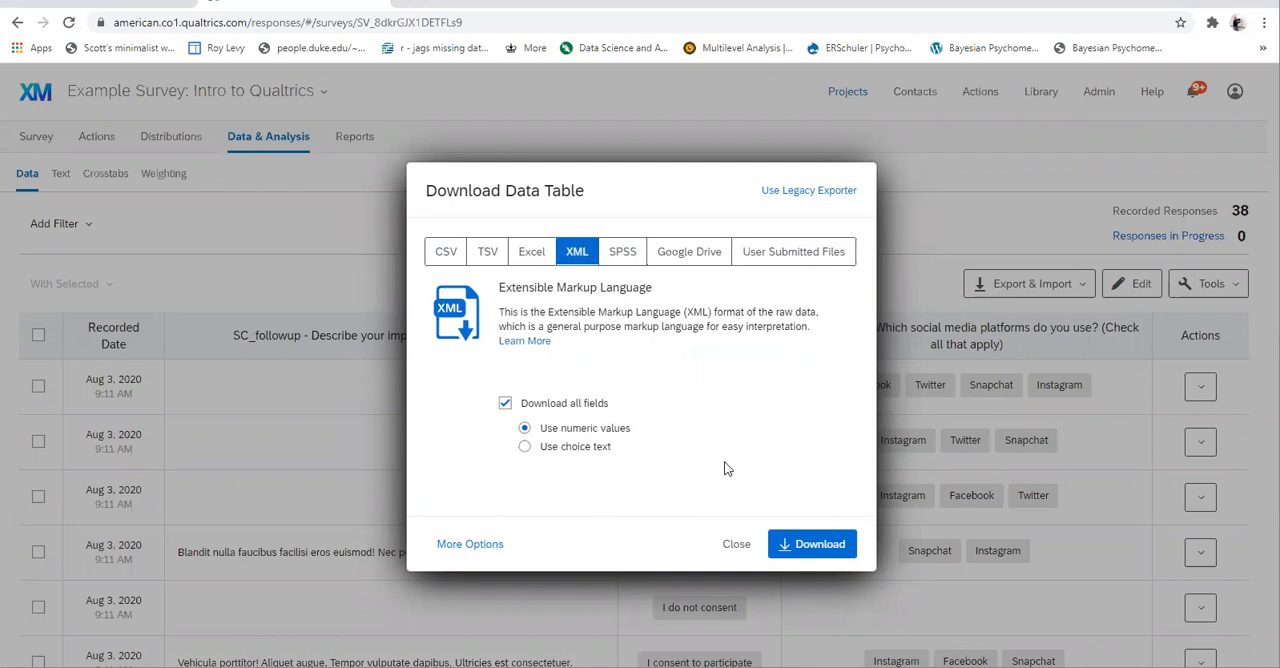
left_click(445, 252)
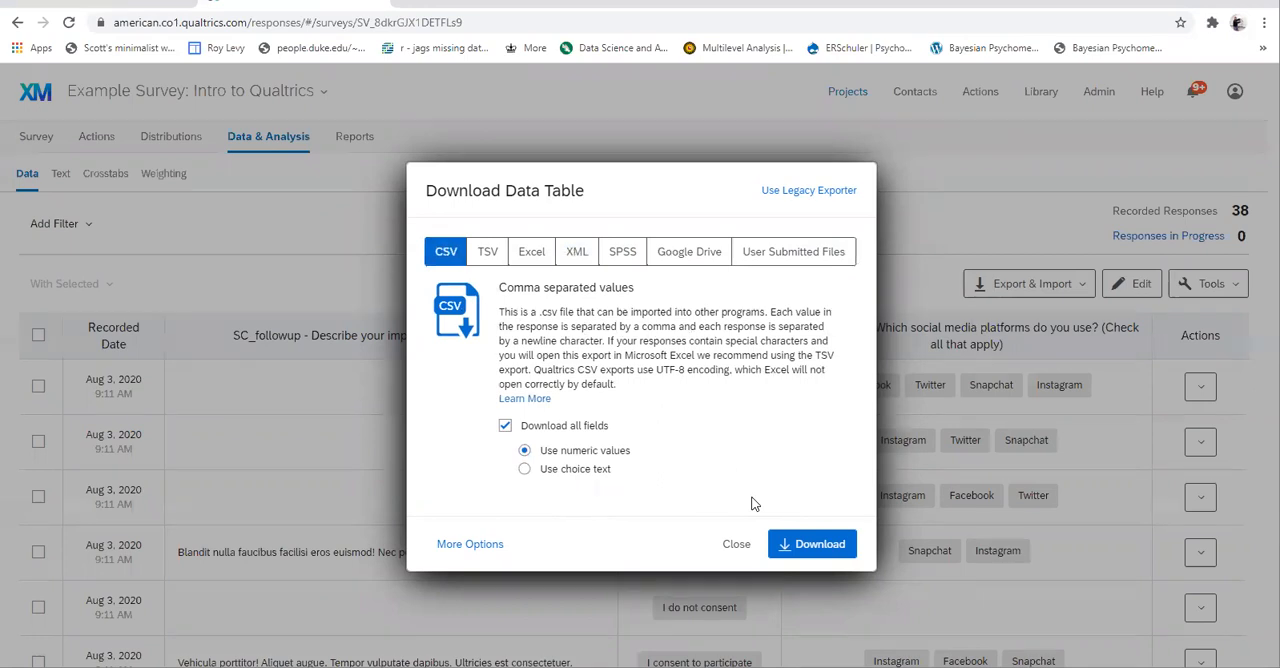
left_click(525, 253)
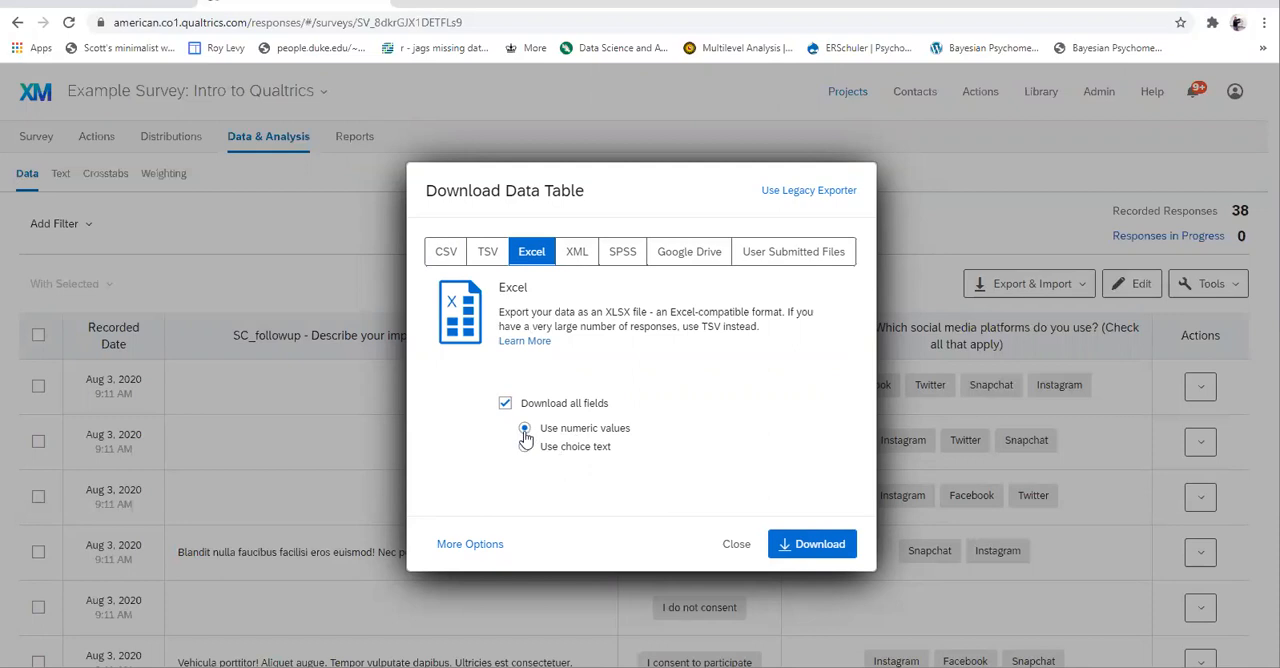
left_click(622, 255)
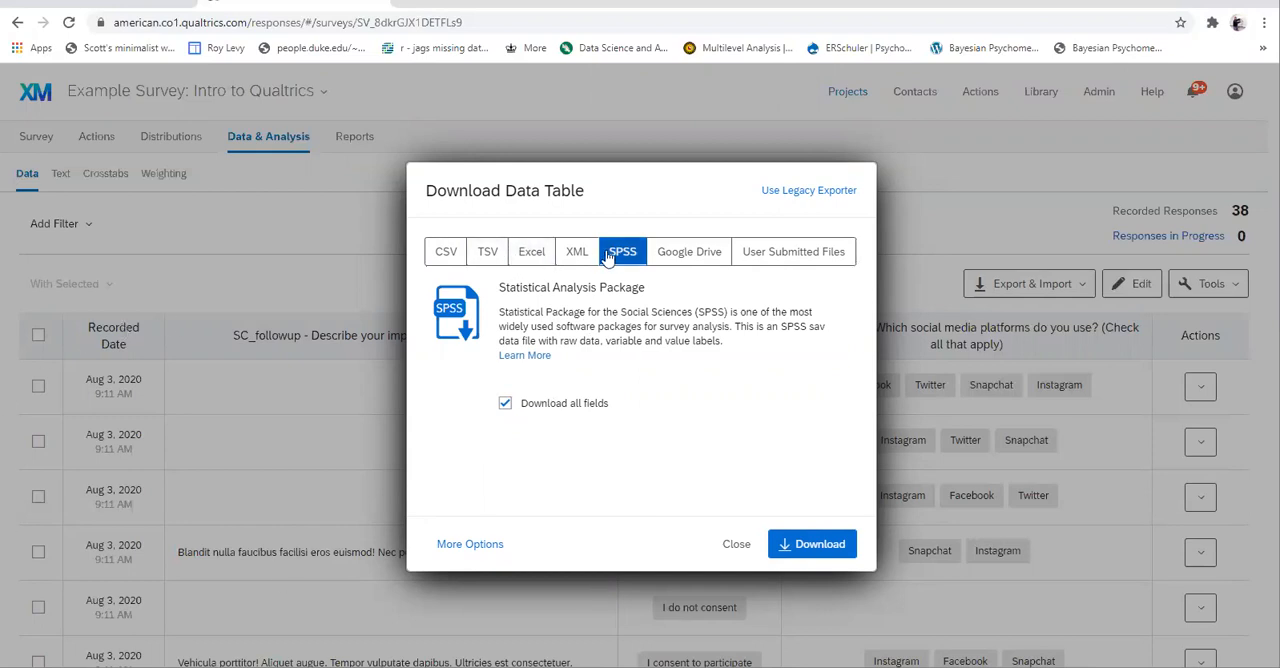
left_click(443, 255)
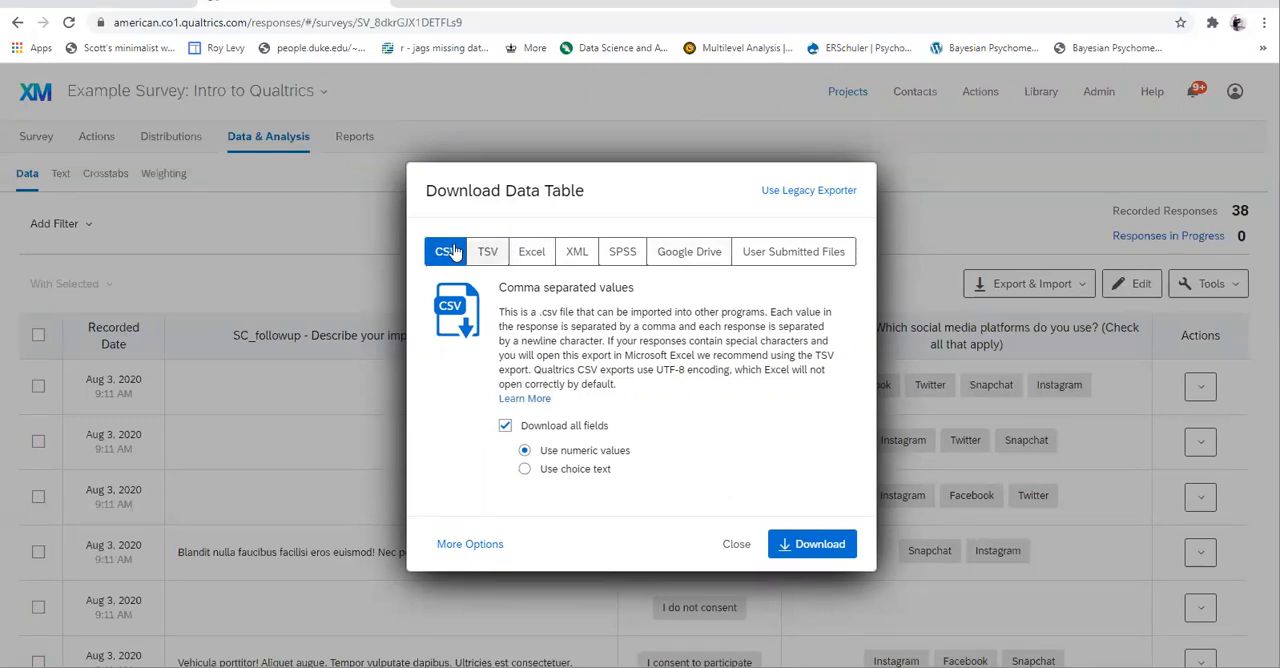
left_click(622, 255)
- Download all response fields as a CSV file with numeric values and open the file in Excel
left_click(440, 251)
left_click(814, 543)
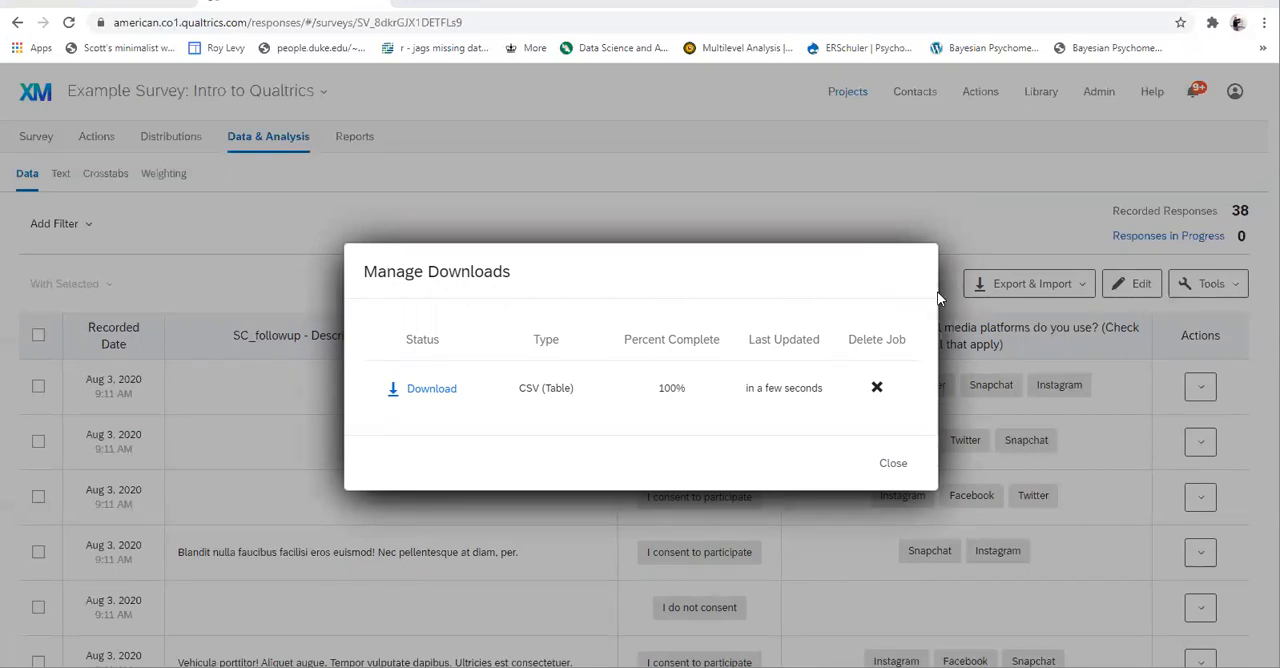
left_click(436, 395)
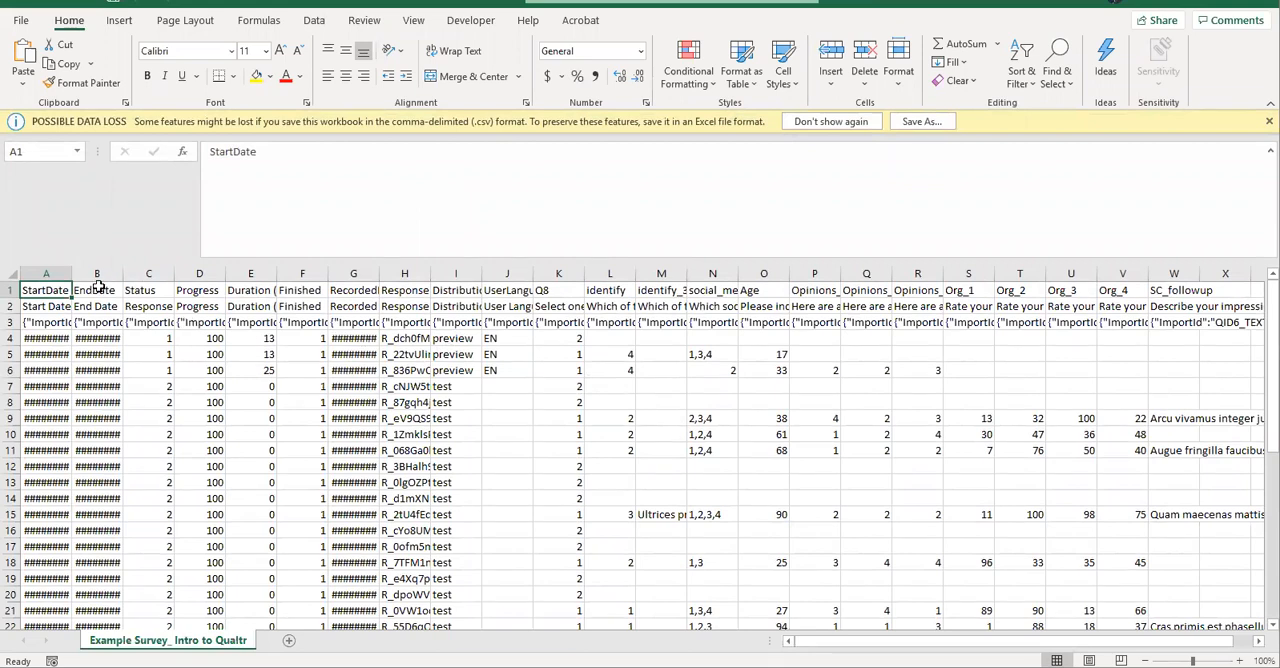
- Widen the StartDate, EndDate, ResponseId and DistributionChannel columns and highlight the distribution channel values from row 4 down
left_click_drag(71, 272, 217, 276)
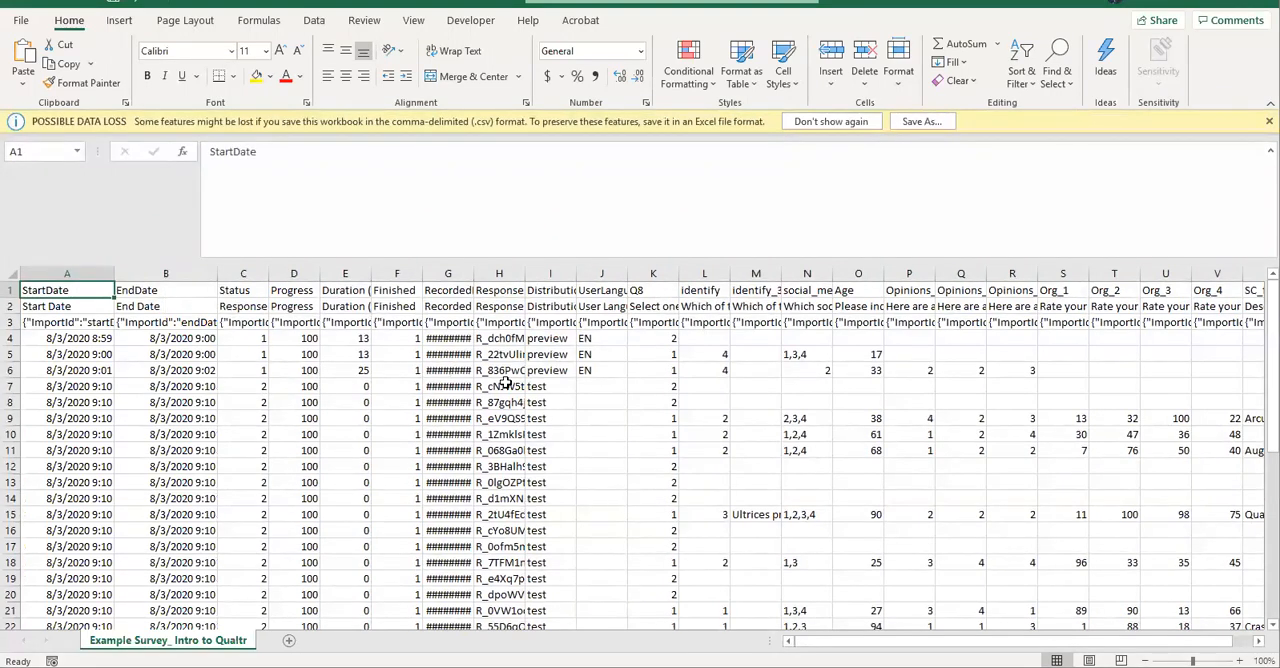
left_click_drag(525, 273, 641, 273)
left_click_drag(588, 339, 575, 578)
- Examine the exported response in row 15, from its text entry in the identify columns across the neighbouring fields
left_click(805, 515)
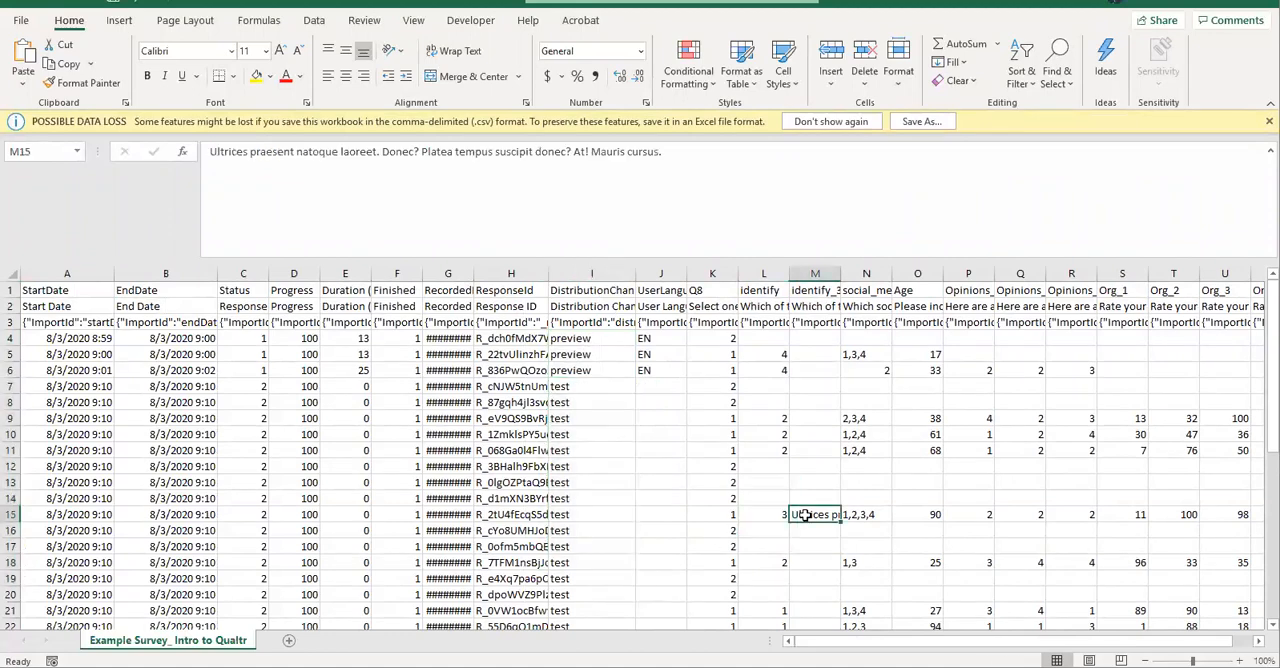
key("Right")
key("Right")
key("Right")
key("Left")
key("Left")
key("Left")
key("Right")
key("Right")
key("Right")
key("Right")
key("Right")
key("Right")
key("Right")
key("Right")
key("Right")
key("Right")
key("Right")
key("Right")
key("Right")
key("Right")
key("Right")
key("Right")
key("Right")
key("Right")
key("Left")
key("Left")
key("Left")
key("Left")
key("Left")
key("Left")
key("Left")
key("Left")
key("Left")
key("Left")
key("Left")
key("Left")
key("Left")
key("Left")
key("Left")
key("Left")
key("Left")
key("Left")
key("Left")
key("Left")
key("Left")
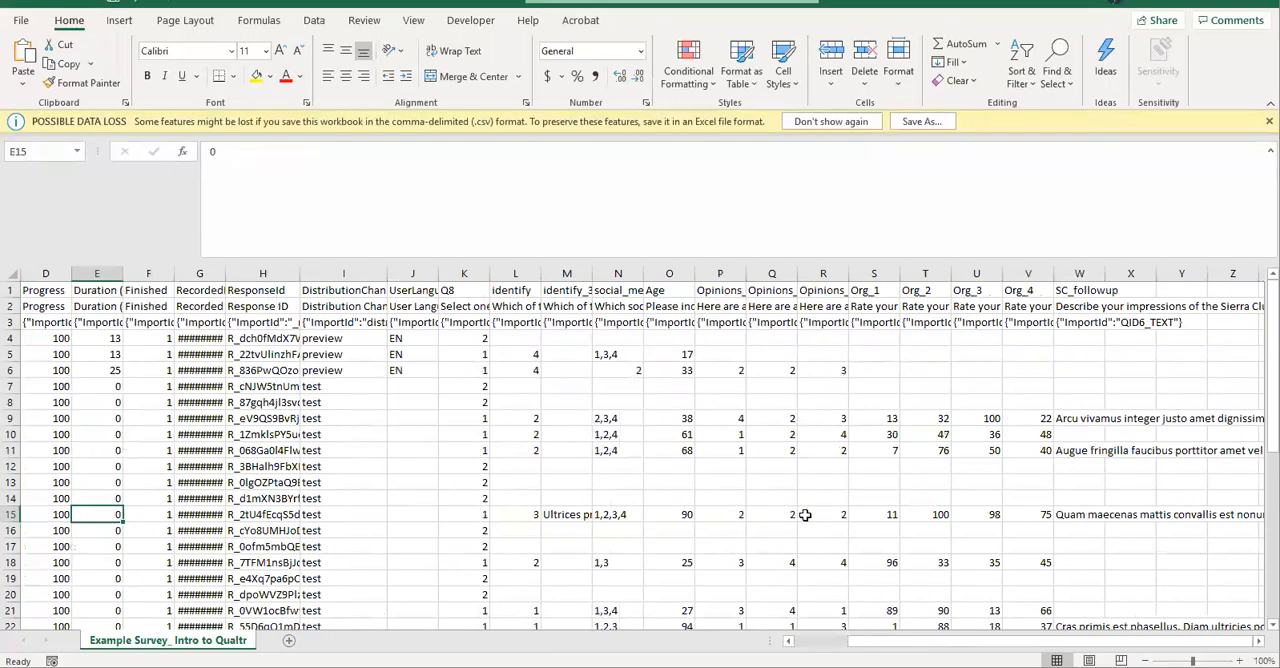
key("Right")
key("Right")
key("Right")
key("Right")
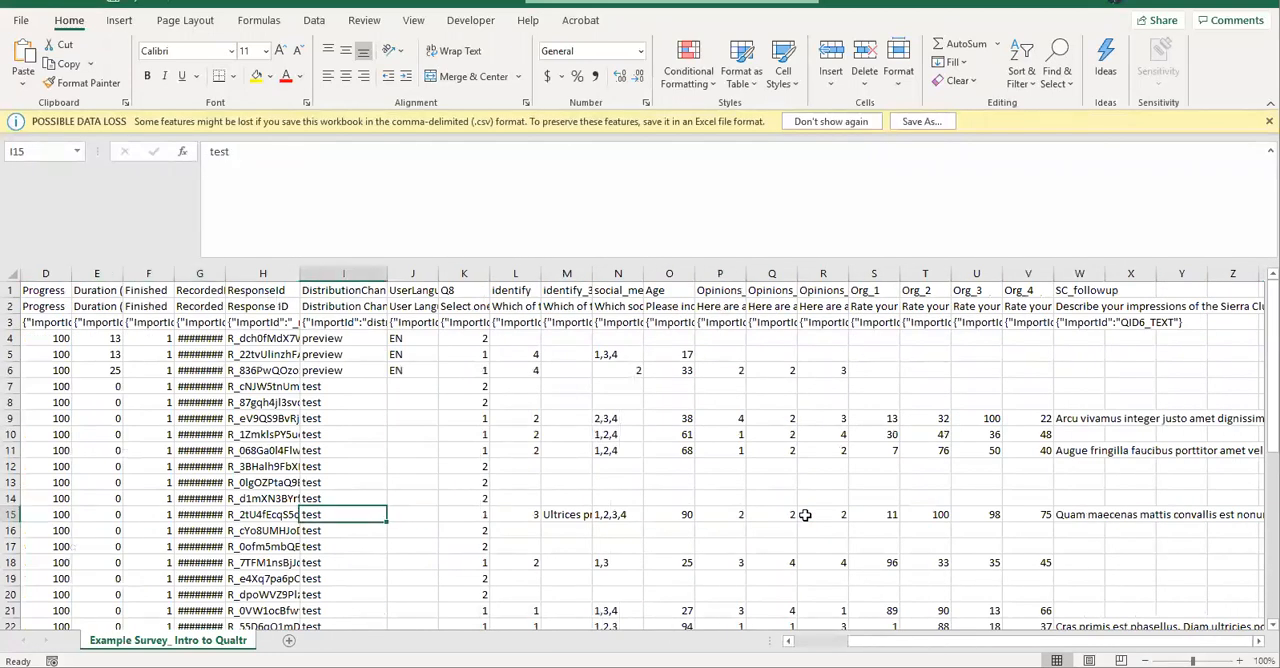
- Widen the Q8 column, inspect its header rows, and highlight the Q8 and identify answers in rows 4 and 5
left_click(478, 340)
left_click_drag(489, 273, 541, 273)
left_click(507, 306)
left_click(497, 323)
left_click(502, 305)
left_click_drag(522, 335, 623, 340)
left_click(525, 355)
left_click_drag(525, 355, 640, 368)
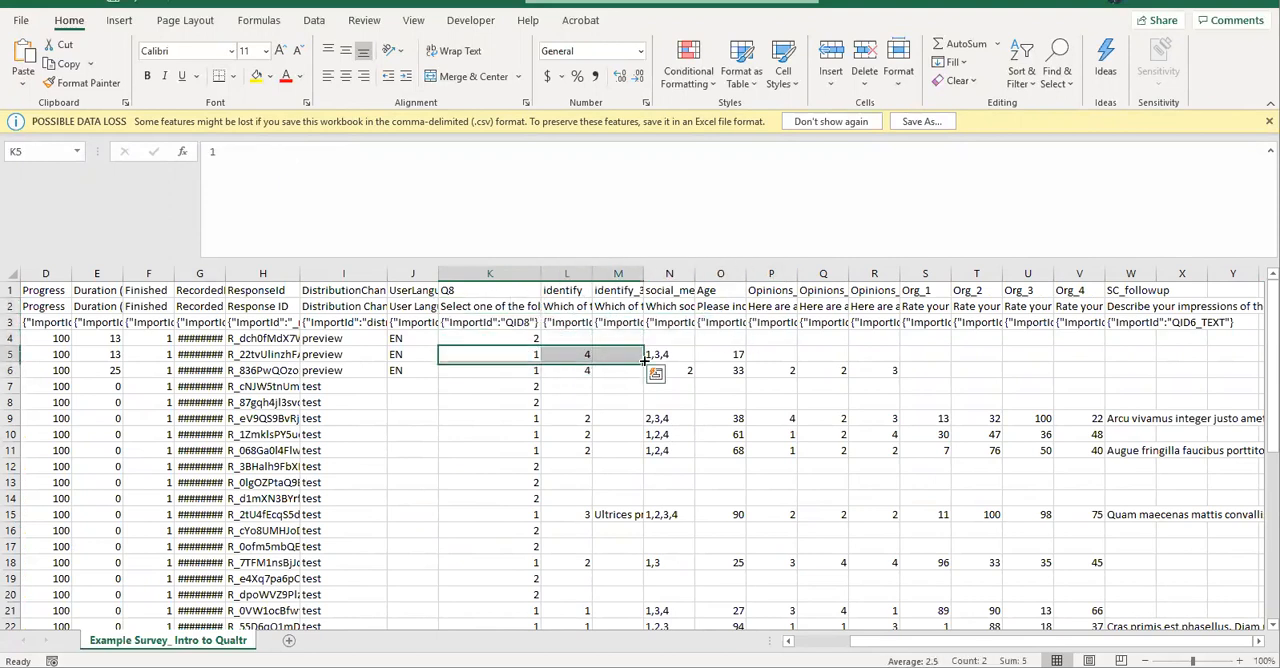
- Highlight the empty row 5 cells from the first Opinions column through the SC_followup column
right_click(971, 400)
key("Escape")
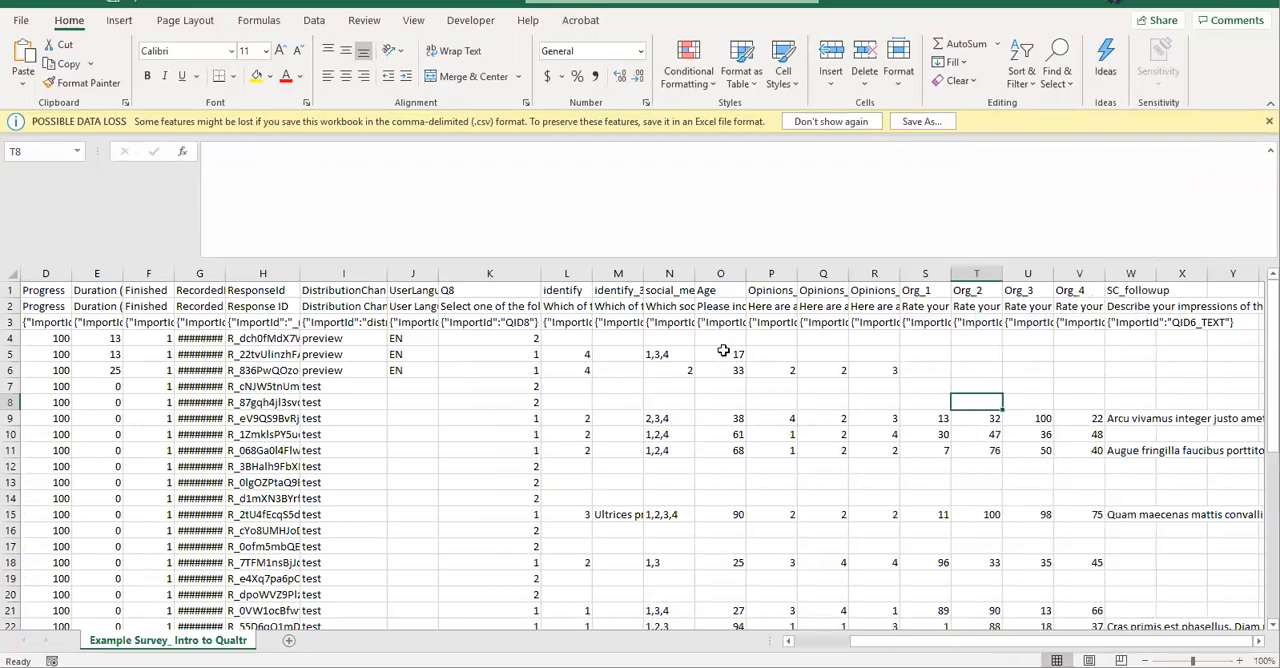
left_click_drag(778, 357, 1100, 355)
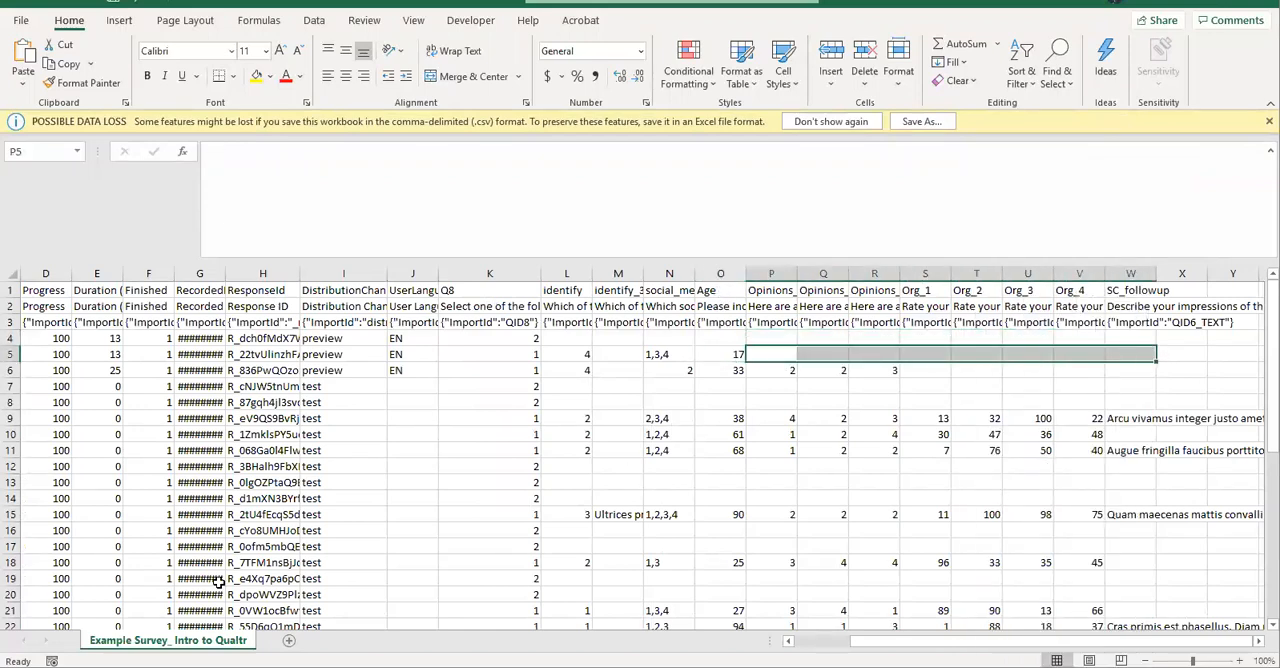
- Look over the remaining responses, return to the start of the sheet and select rows 2 and 3
scroll(218, 582, "down", 9)
scroll(218, 582, "up", 7)
scroll(218, 582, "left", 1)
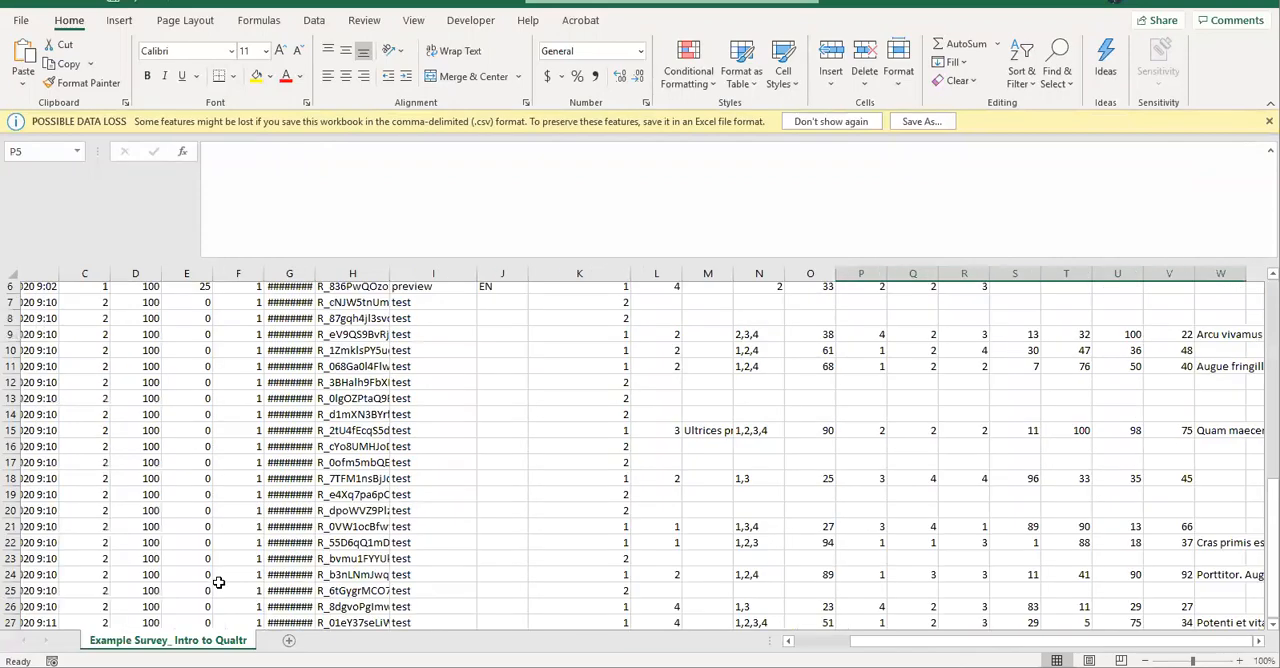
scroll(218, 582, "up", 2)
scroll(218, 582, "left", 2)
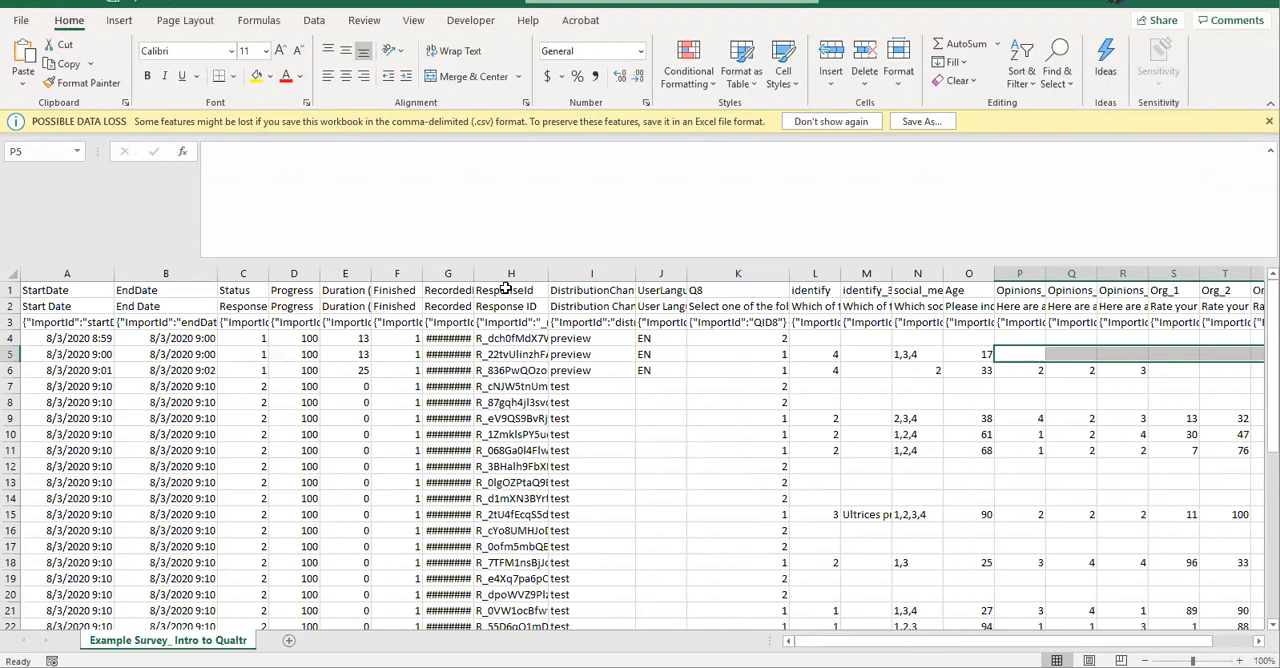
left_click(12, 305)
left_click_drag(12, 304, 7, 326)
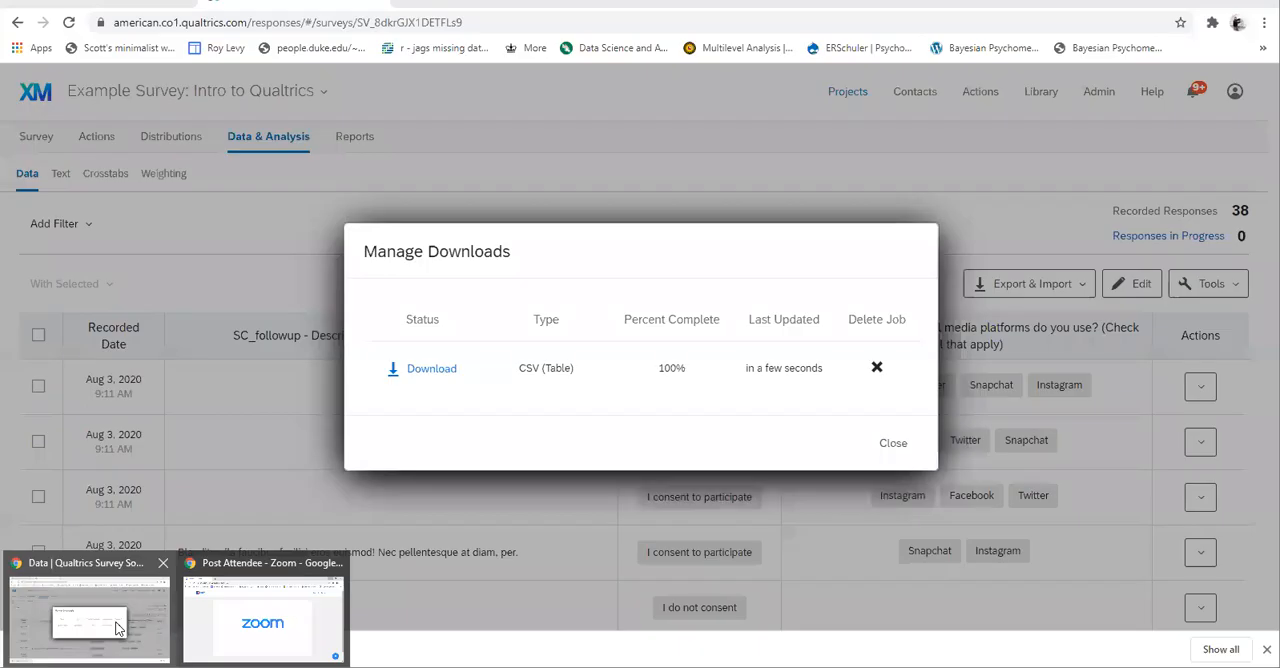
- Switch to the Qualtrics browser window, delete the finished CSV export job and close the download manager
left_click(118, 628)
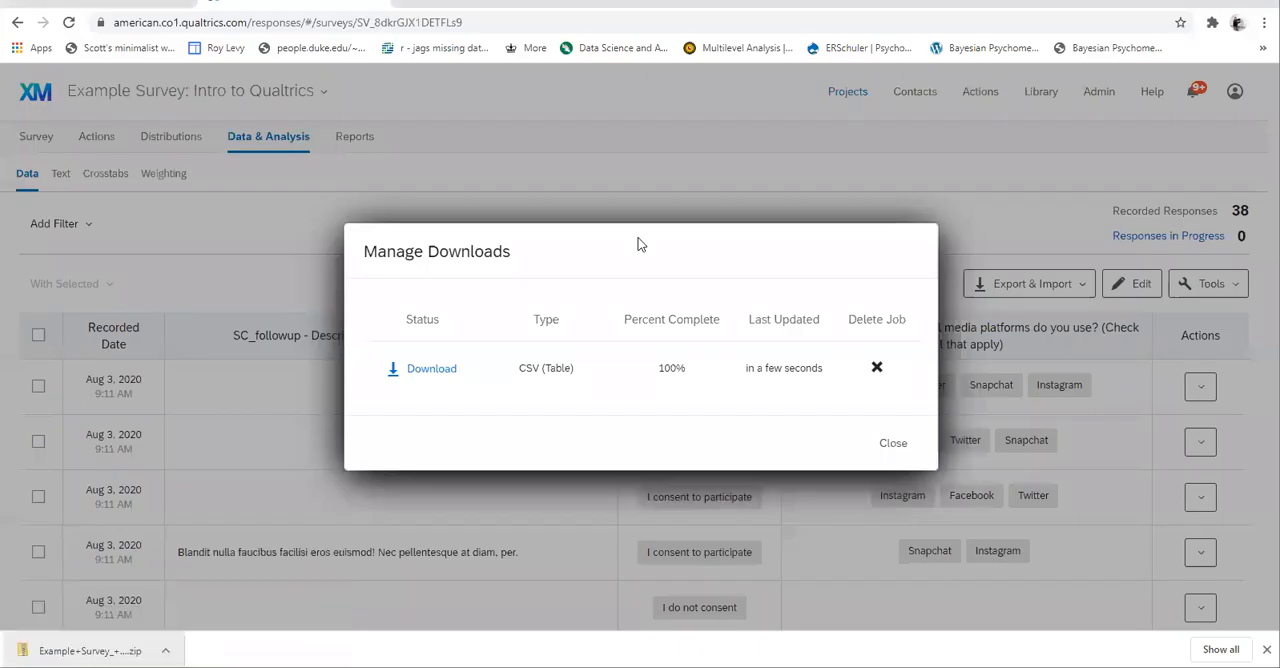
left_click(876, 370)
left_click(773, 463)
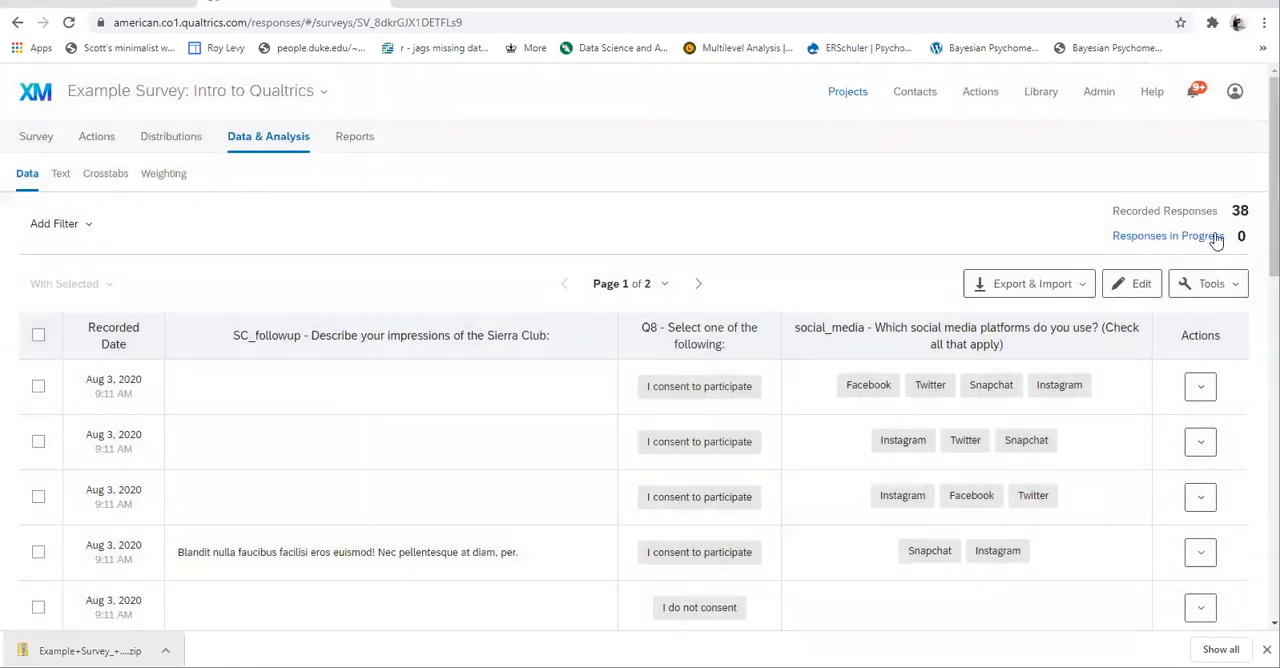
- Delete all survey preview responses from the survey data, confirming the deletion without decrementing quotas
left_click(1234, 288)
mouse_move(1135, 400)
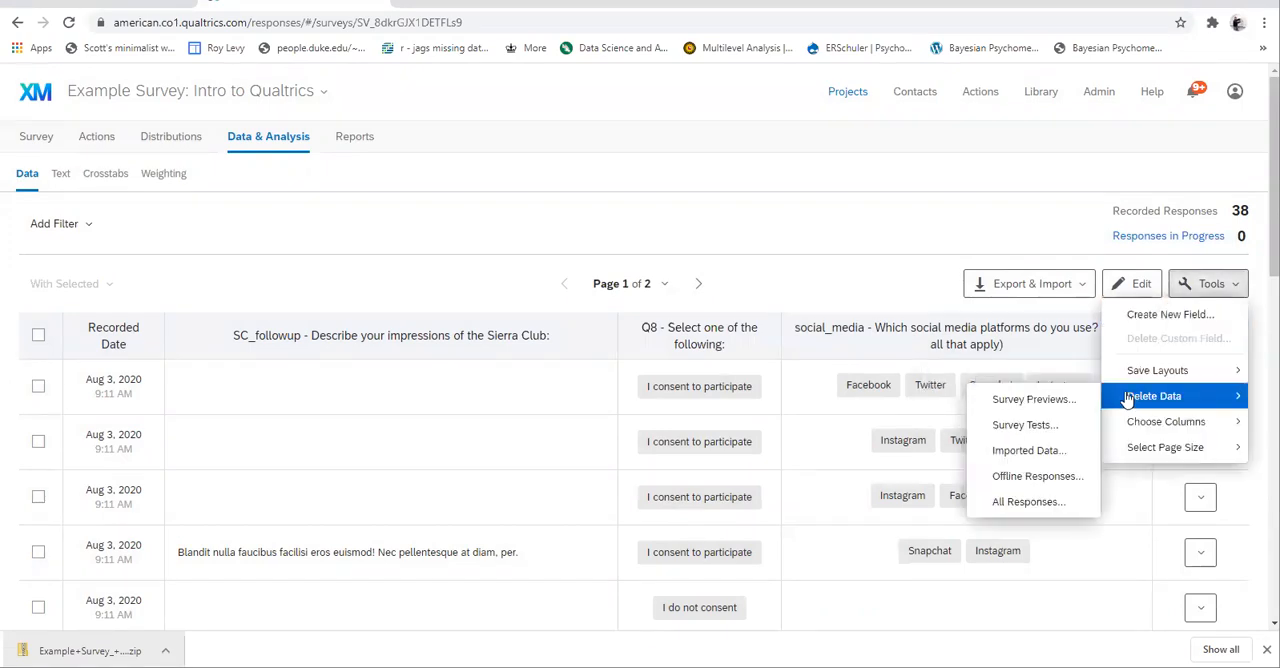
left_click(1005, 401)
left_click(463, 377)
left_click(741, 438)
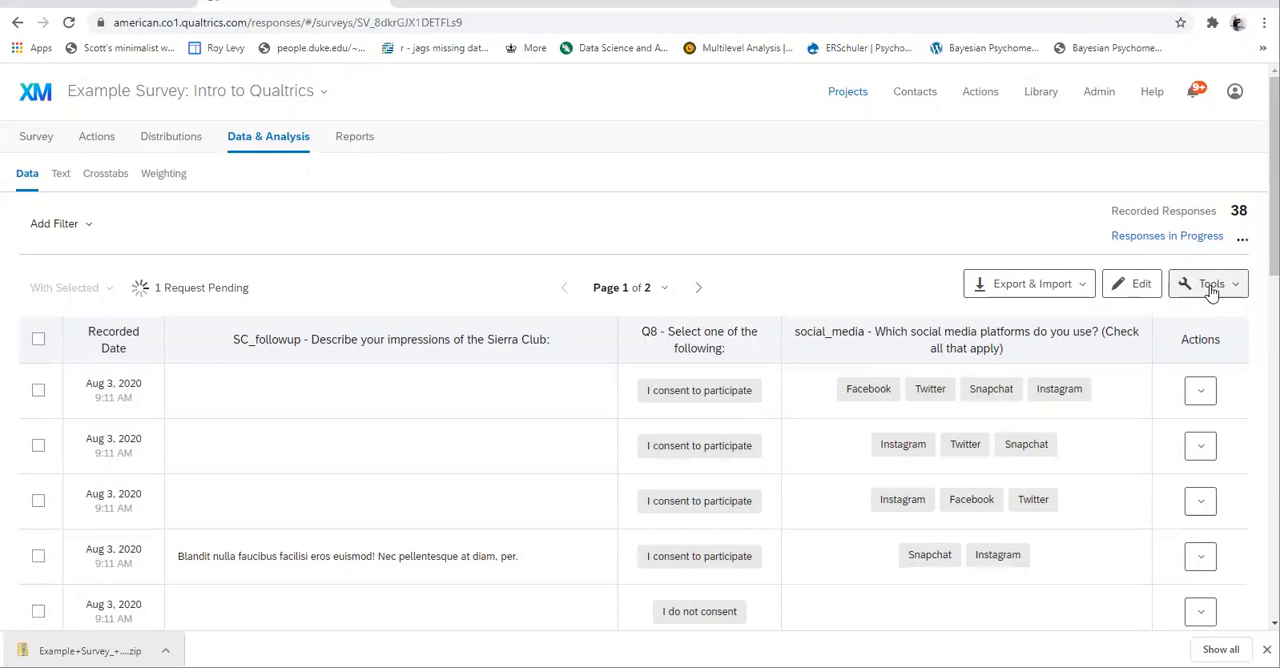
- Delete all survey test responses without decrementing quotas, and hide the progress dialog
left_click(1210, 284)
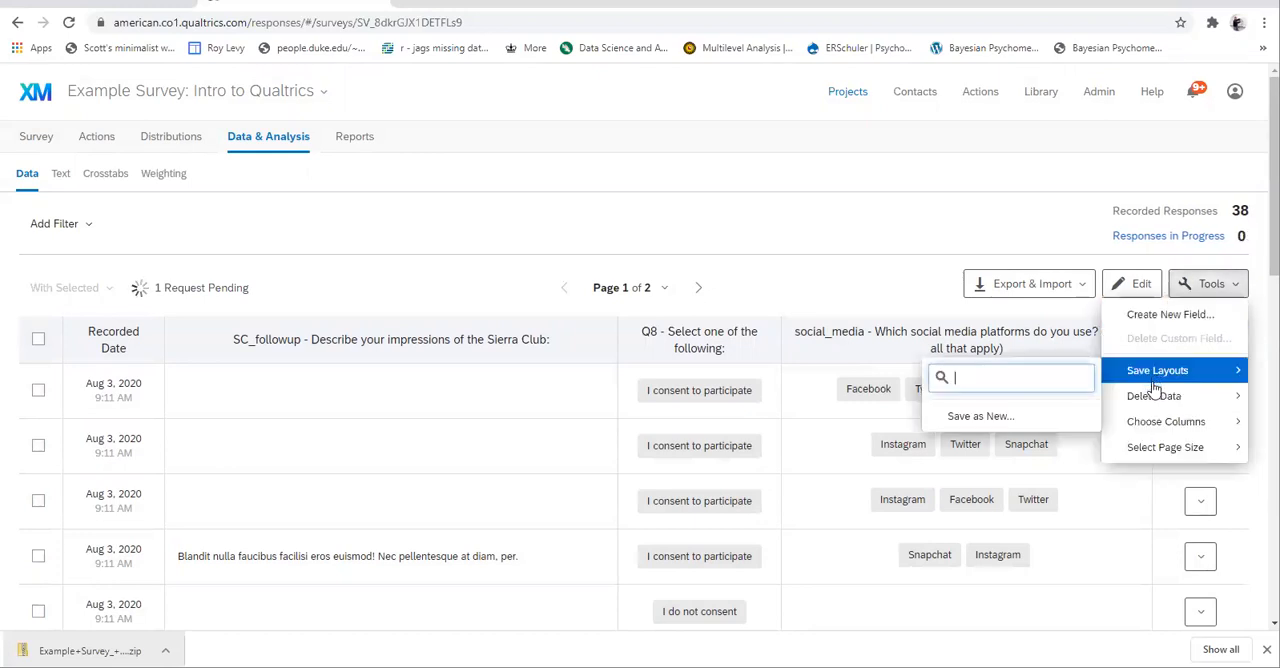
mouse_move(1150, 398)
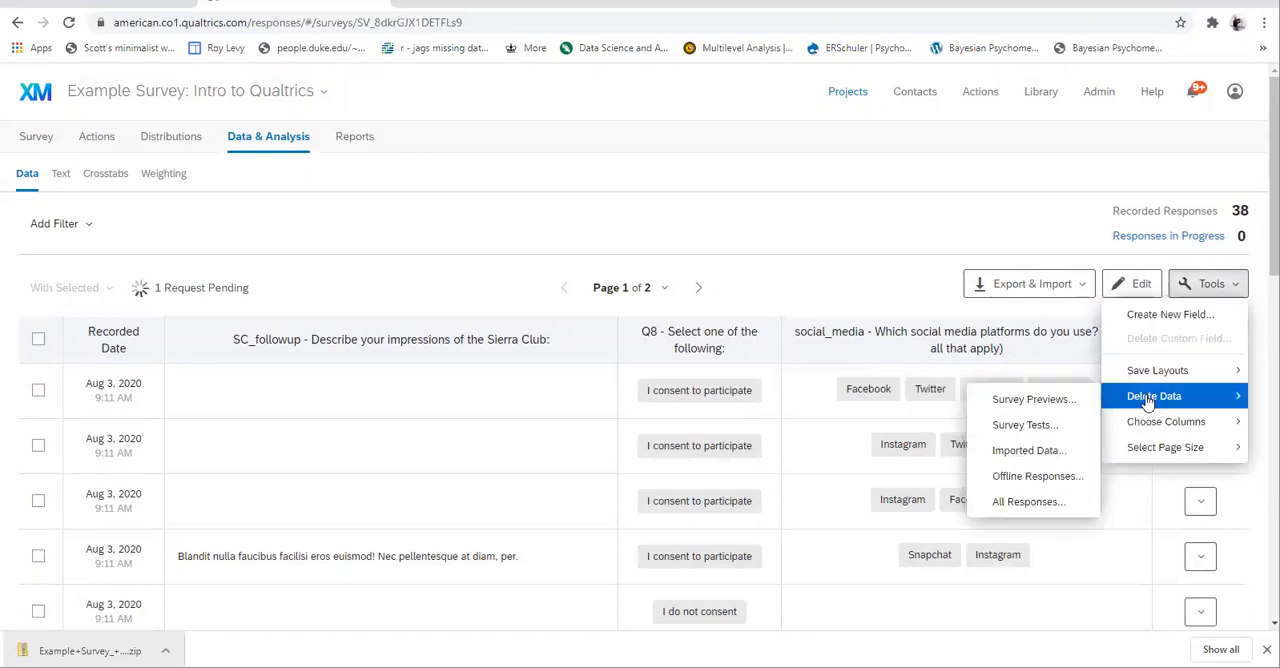
left_click(1025, 425)
left_click(463, 376)
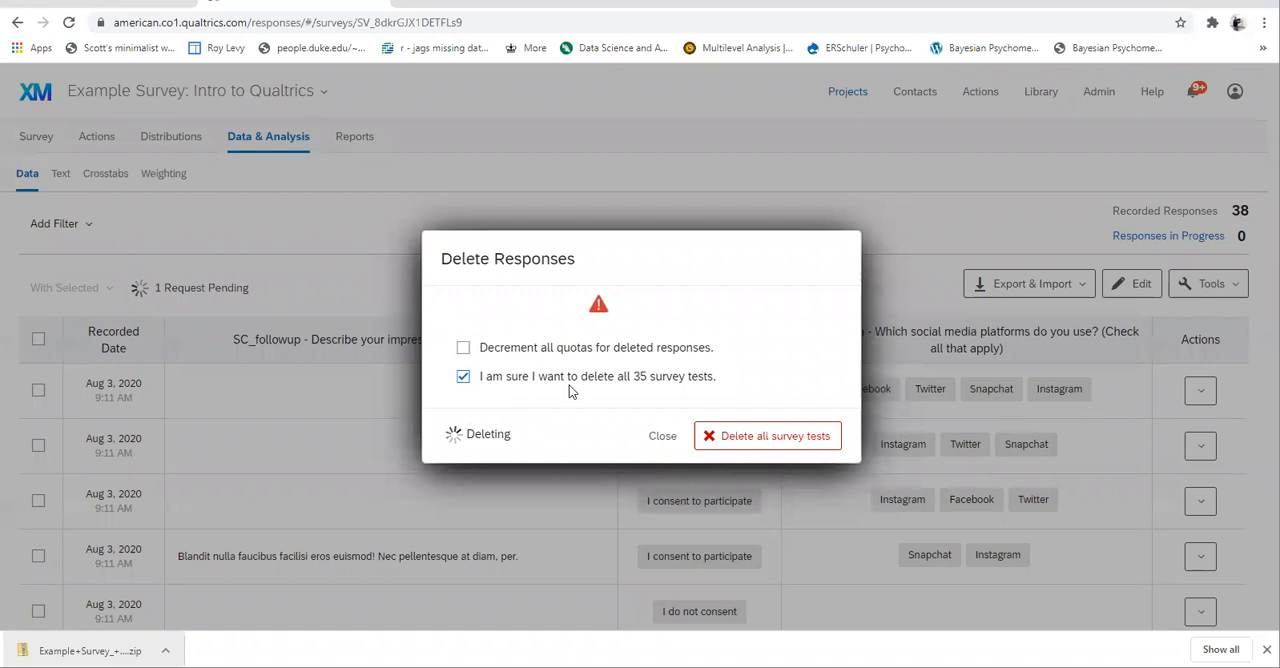
left_click(750, 436)
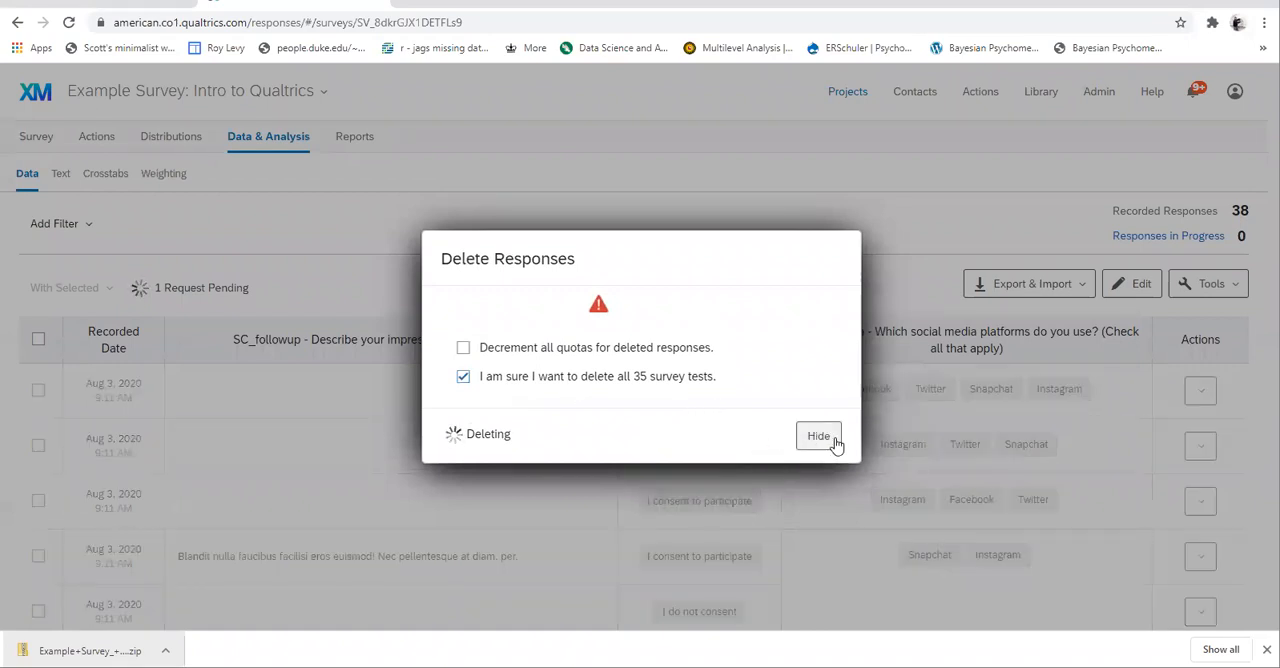
left_click(830, 437)
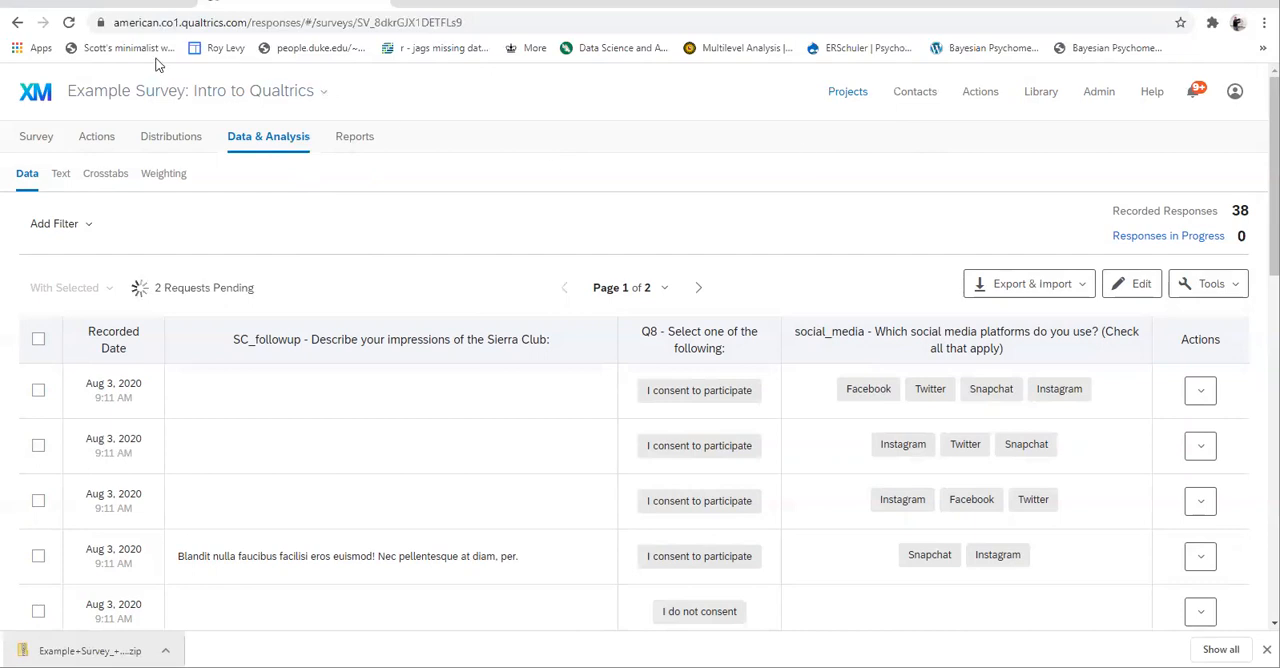
- Switch to the Qualtrics support page "Learn the XM Platform" and examine its Survey Platform topics, including those for the Survey tab
left_click(137, 6)
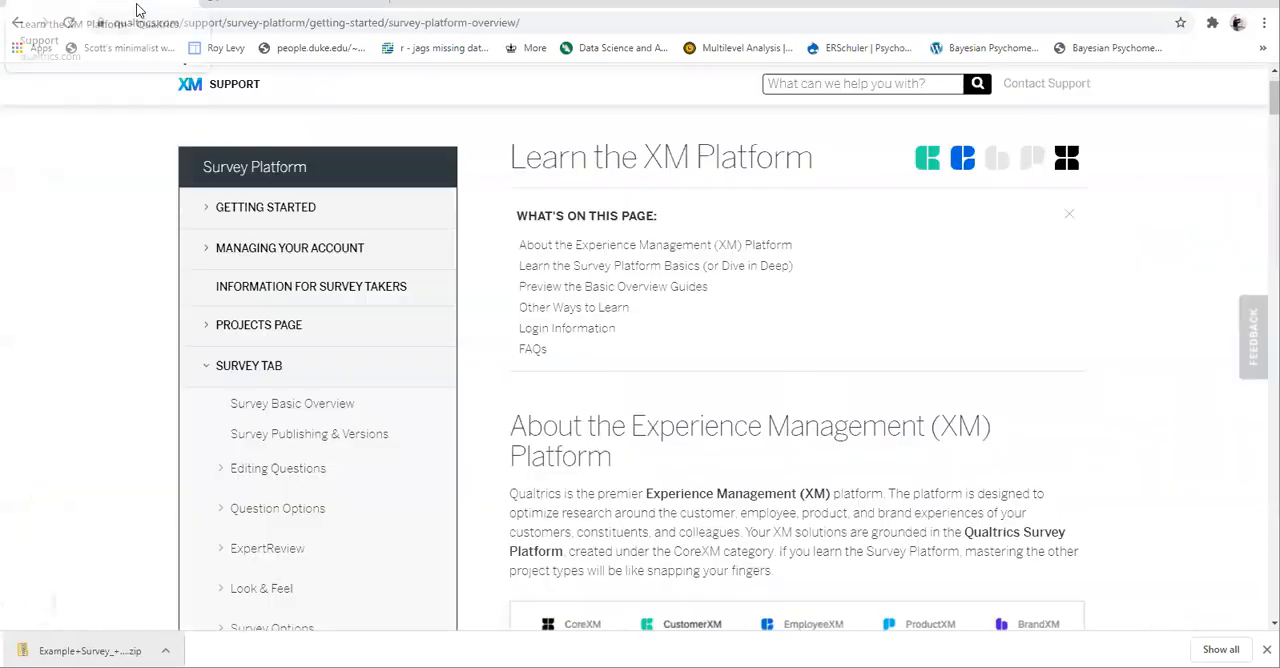
scroll(803, 336, "up", 2)
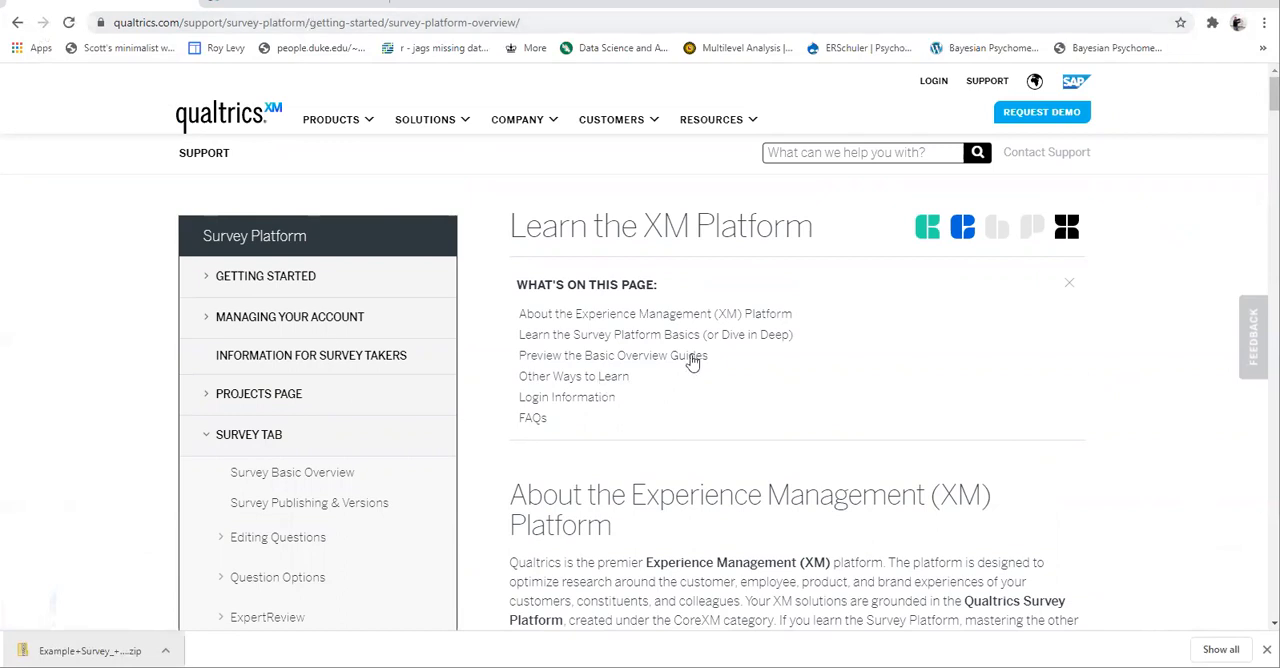
scroll(692, 362, "down", 1)
scroll(692, 362, "up", 1)
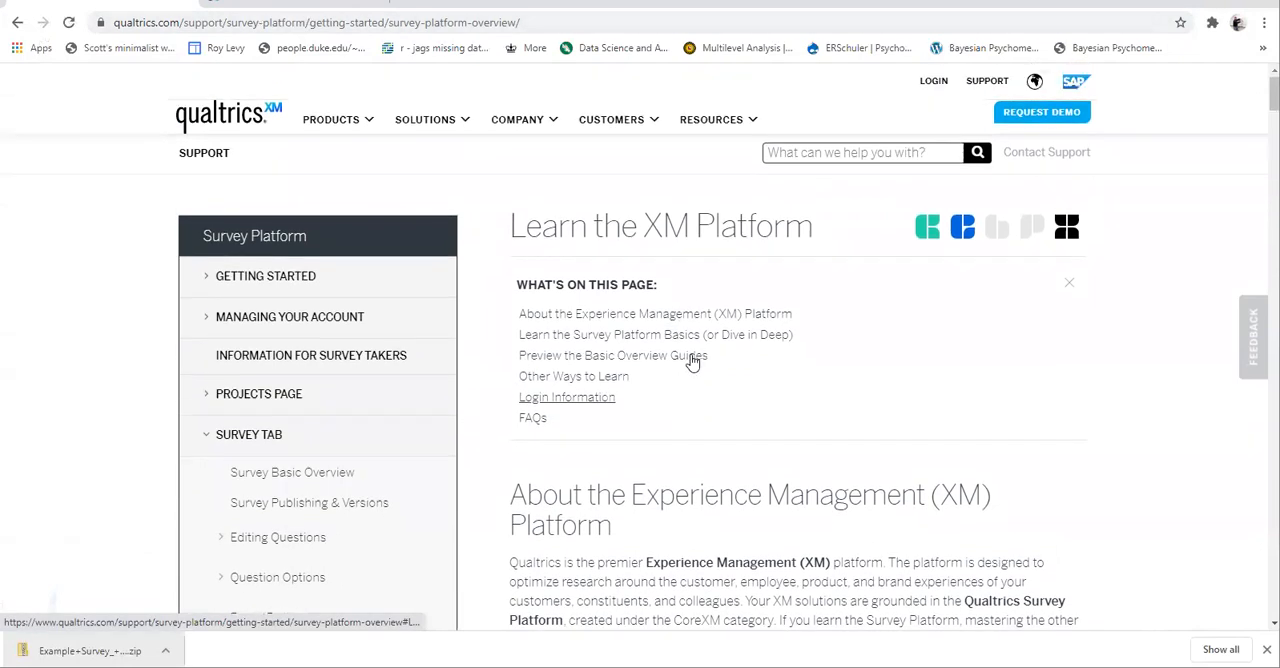
scroll(437, 410, "down", 1)
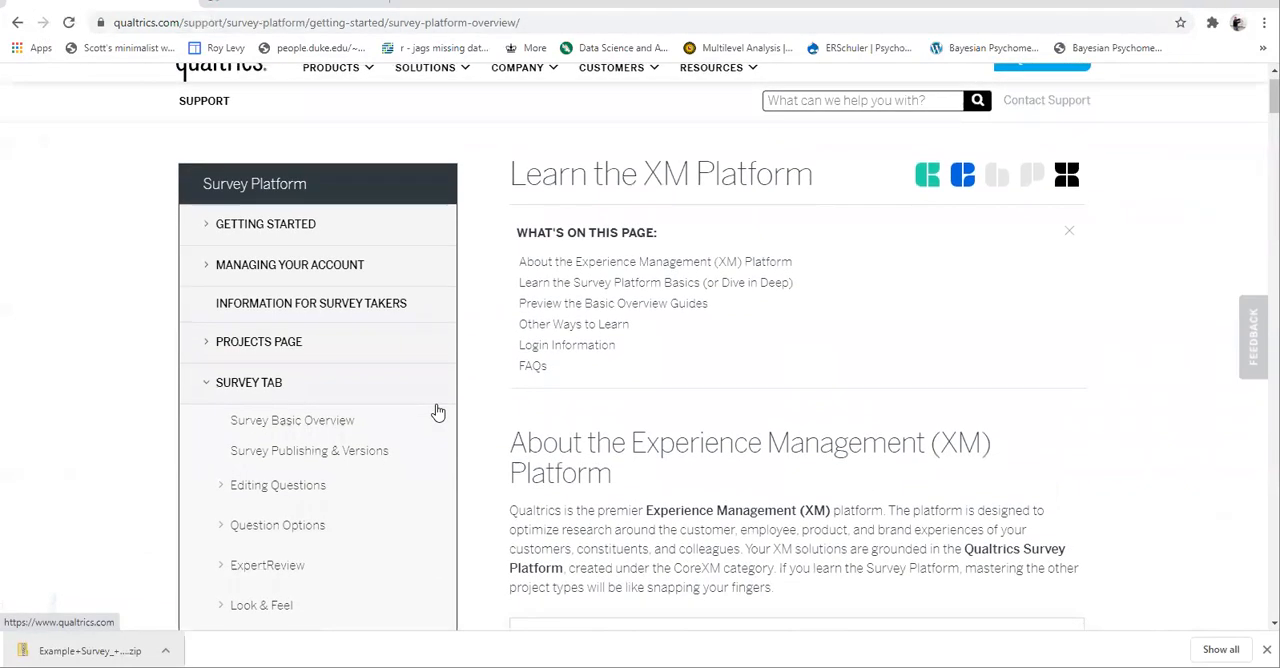
scroll(323, 457, "down", 2)
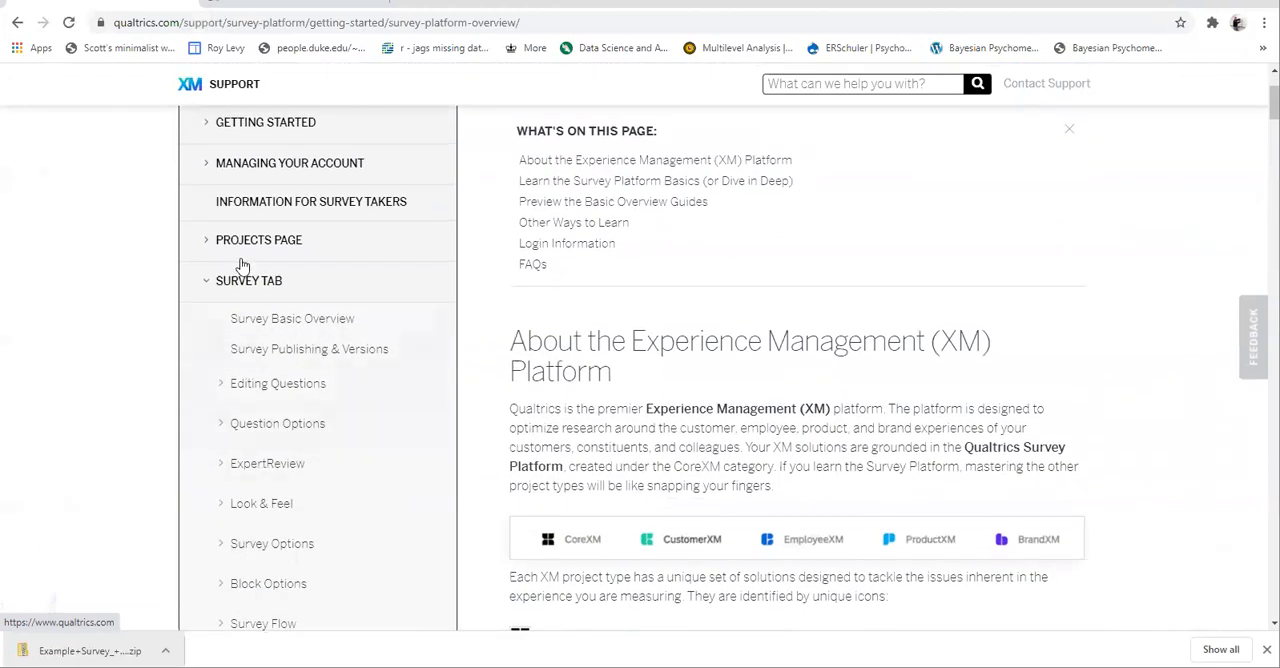
left_click(210, 245)
left_click(210, 245)
scroll(281, 448, "down", 2)
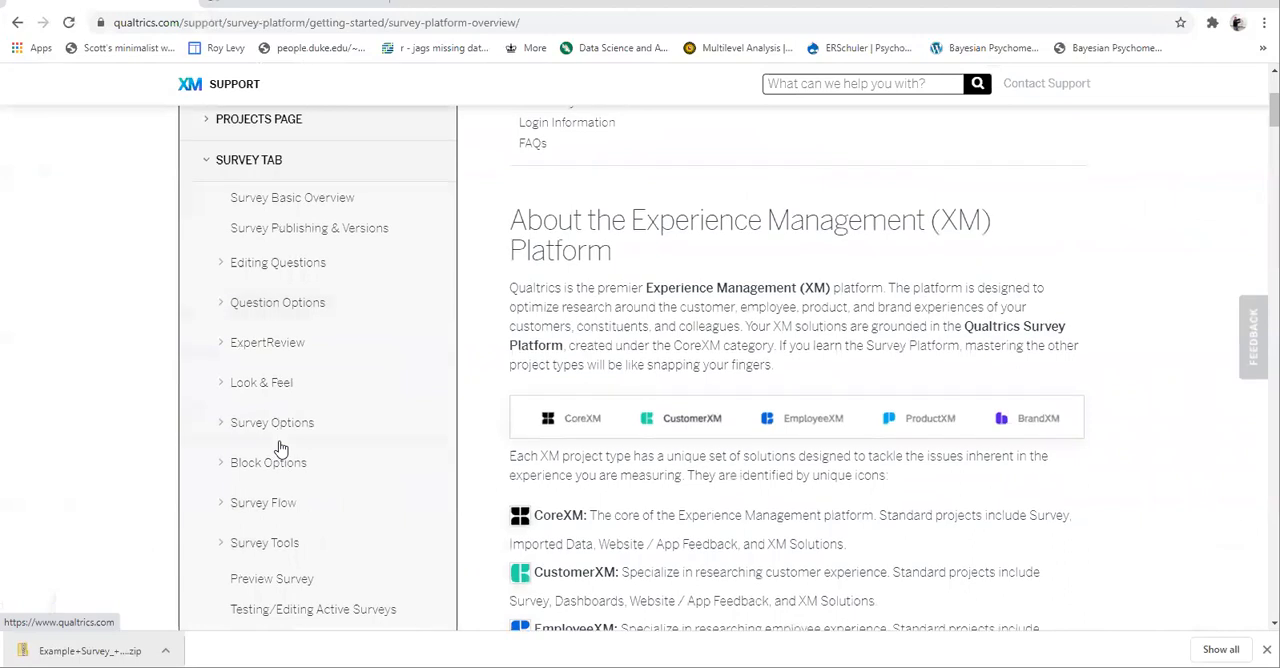
scroll(316, 517, "down", 4)
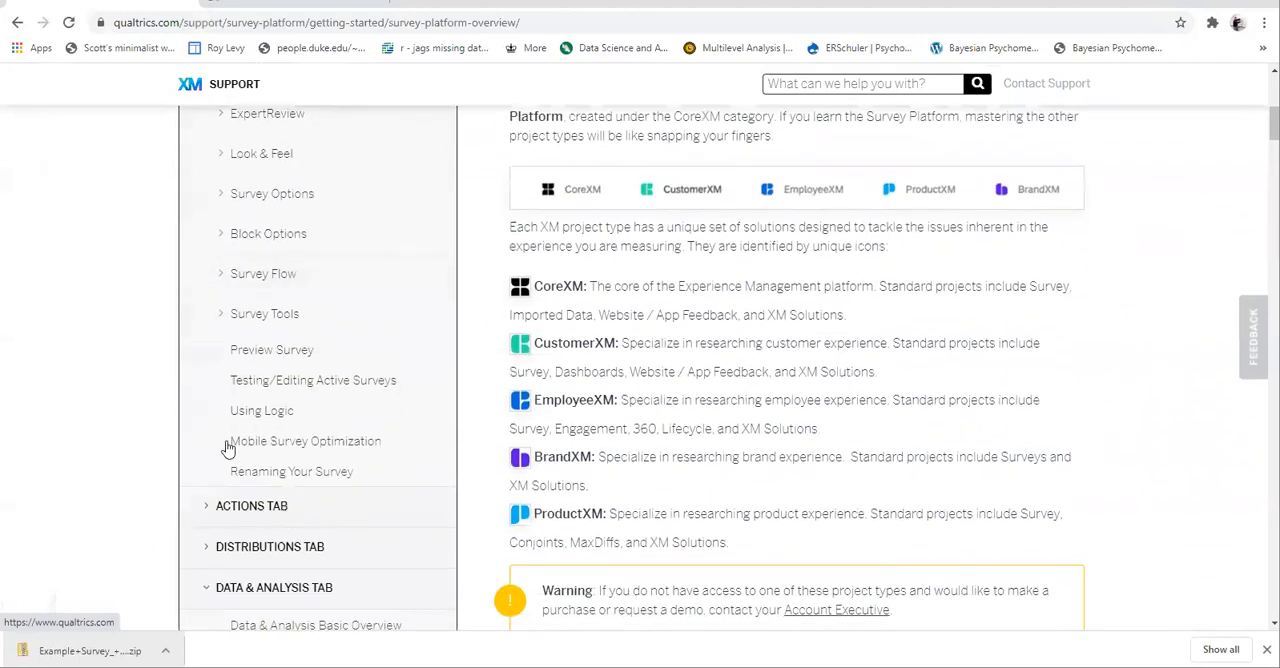
scroll(307, 322, "up", 1)
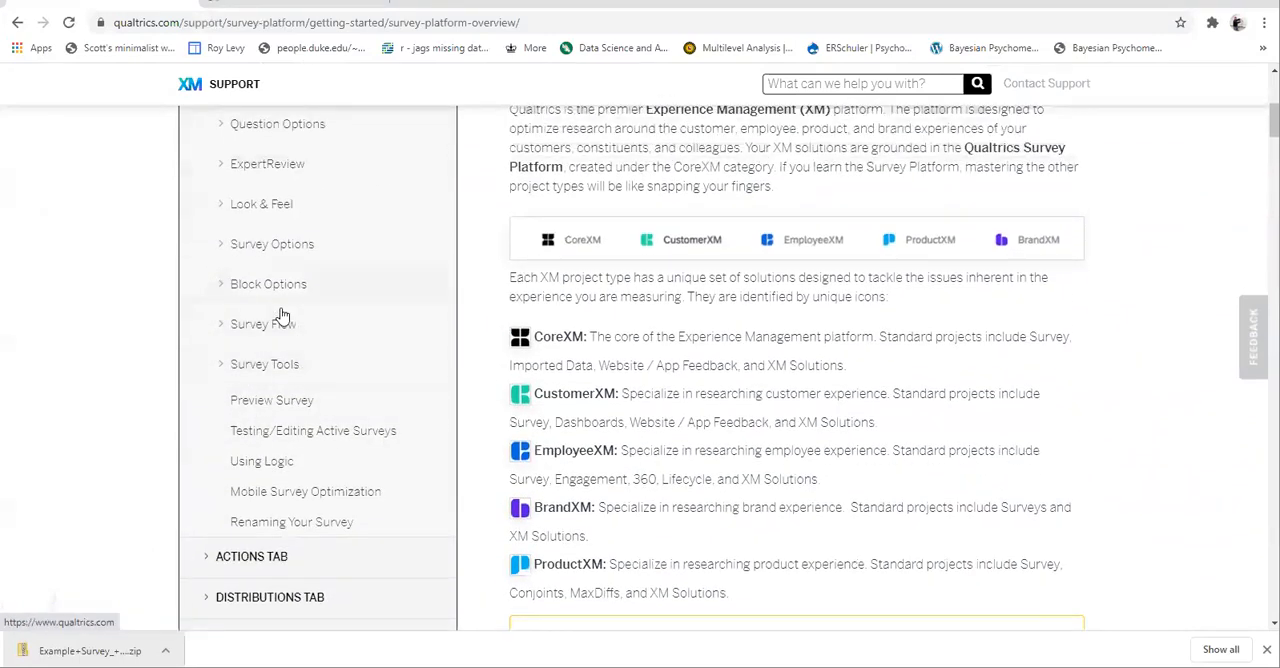
- Open the Survey Protection support article under Survey Options and look through the expanded Survey Tools topics
left_click(224, 248)
left_click(289, 337)
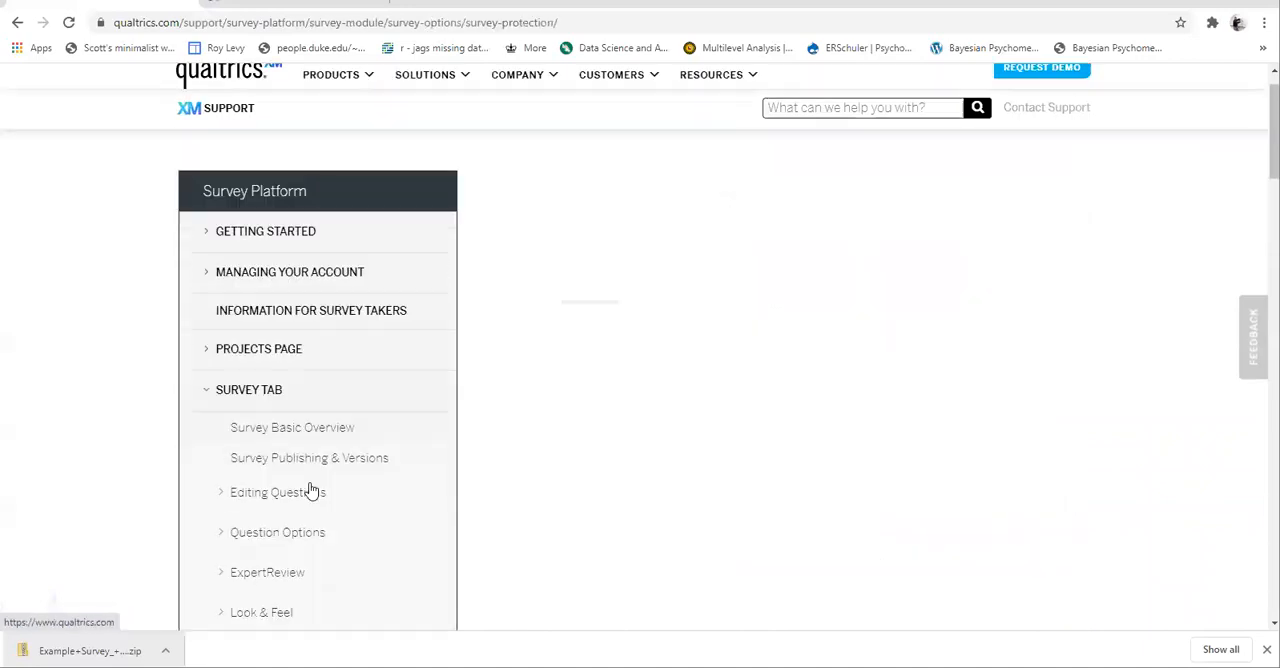
scroll(310, 490, "down", 8)
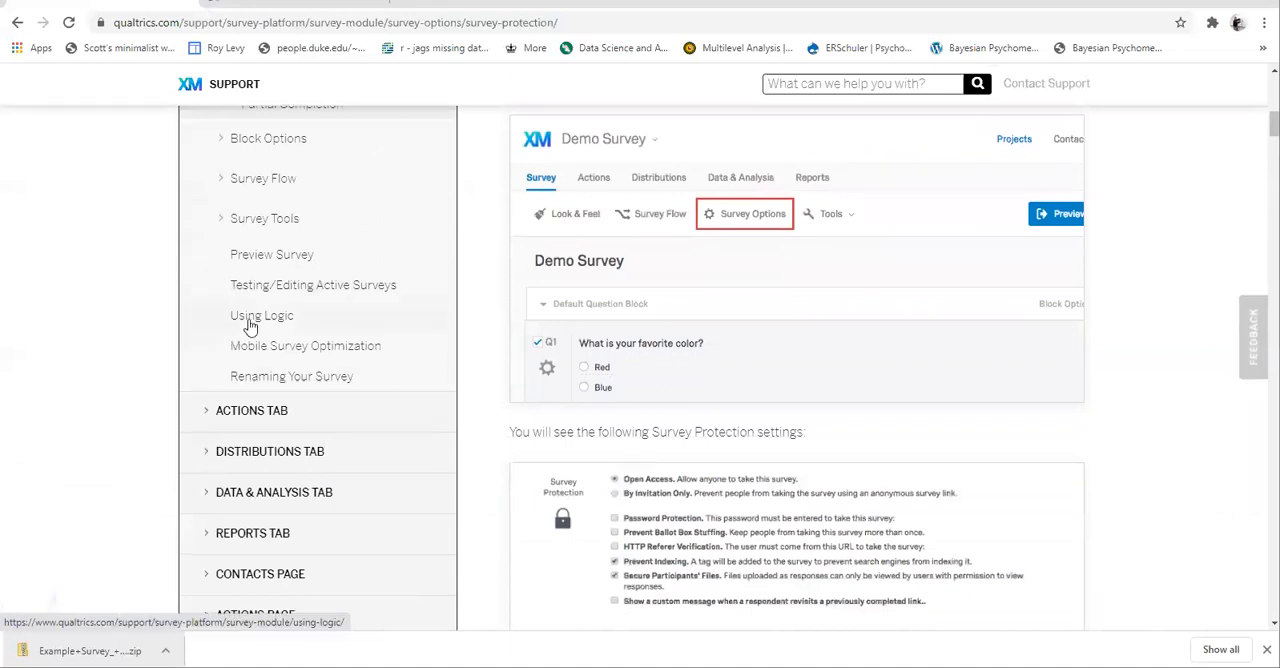
scroll(226, 320, "up", 1)
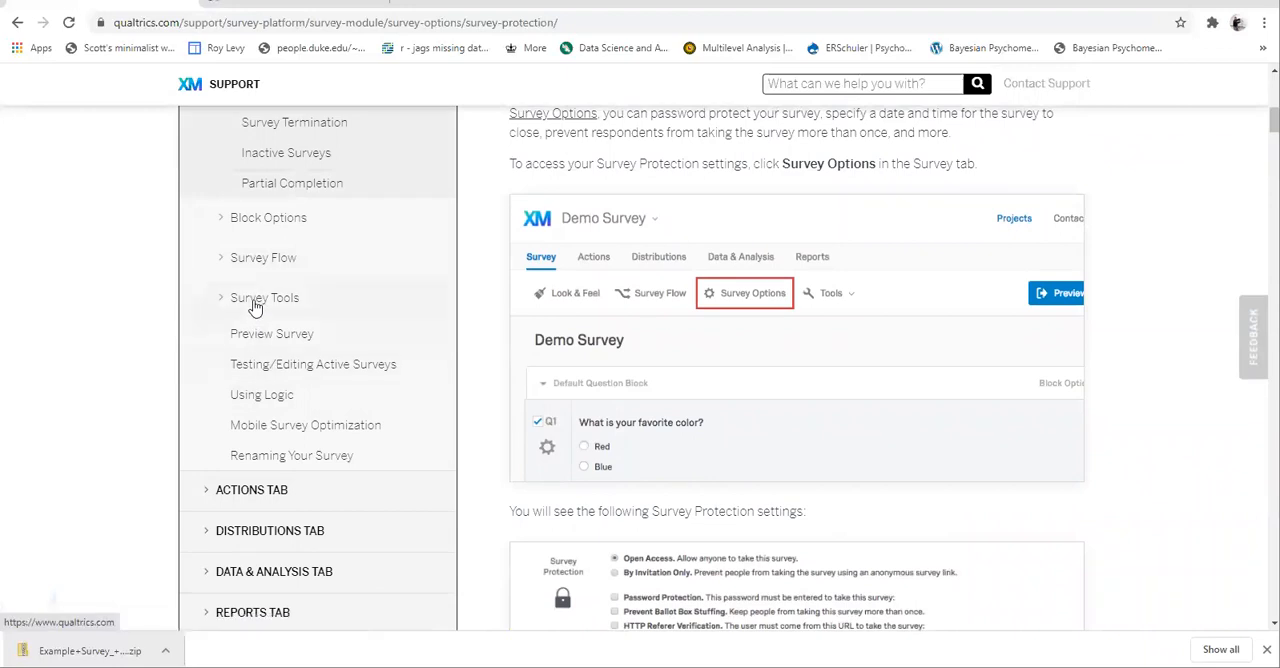
left_click(255, 308)
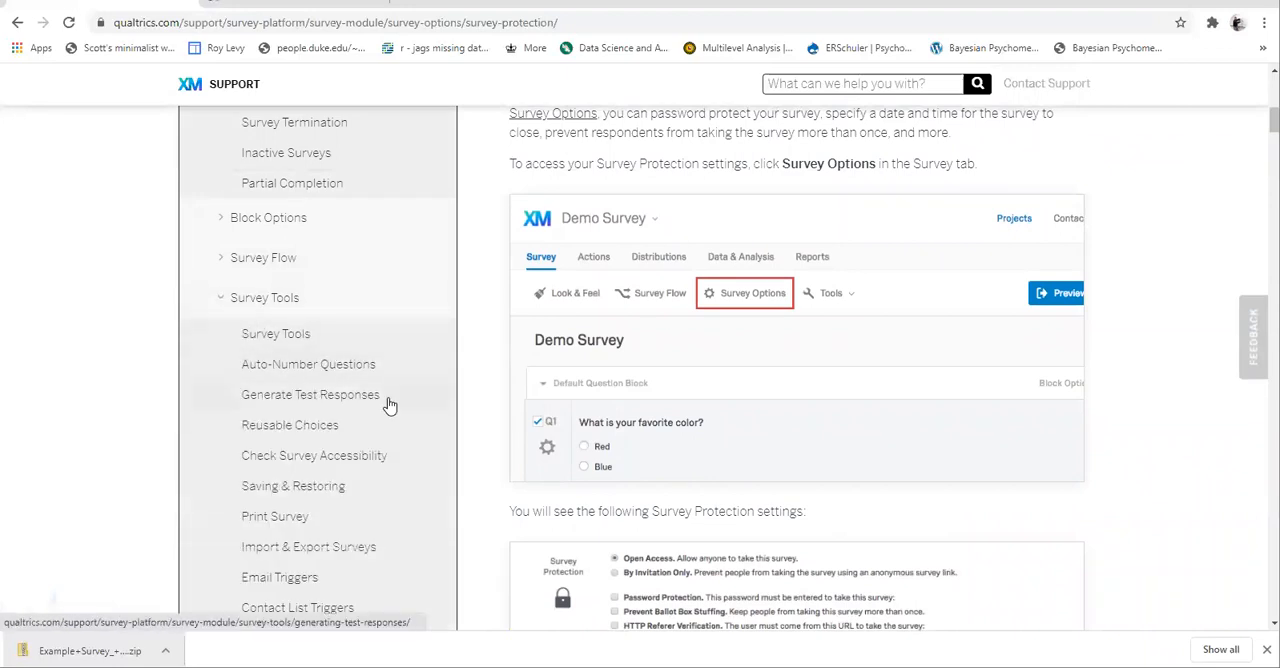
scroll(390, 405, "down", 3)
scroll(390, 405, "up", 8)
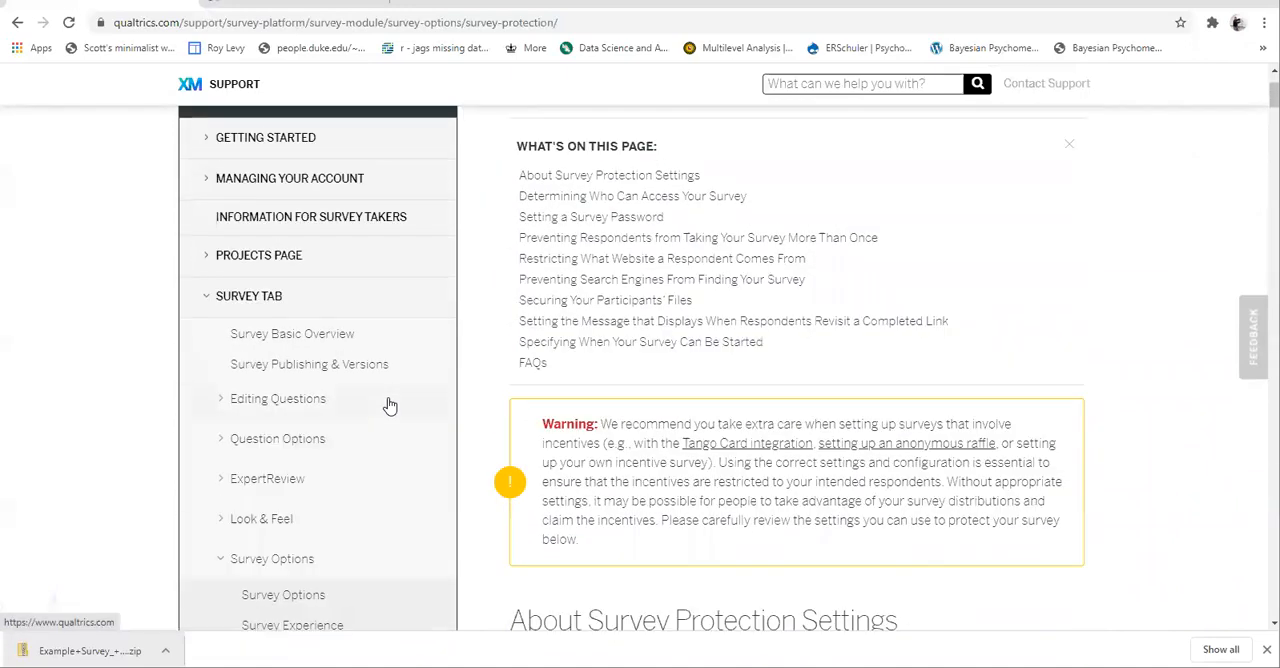
- Open the Skip Logic support article under Question Options and read through its instructions for adding skip logic
left_click(221, 446)
scroll(310, 525, "down", 1)
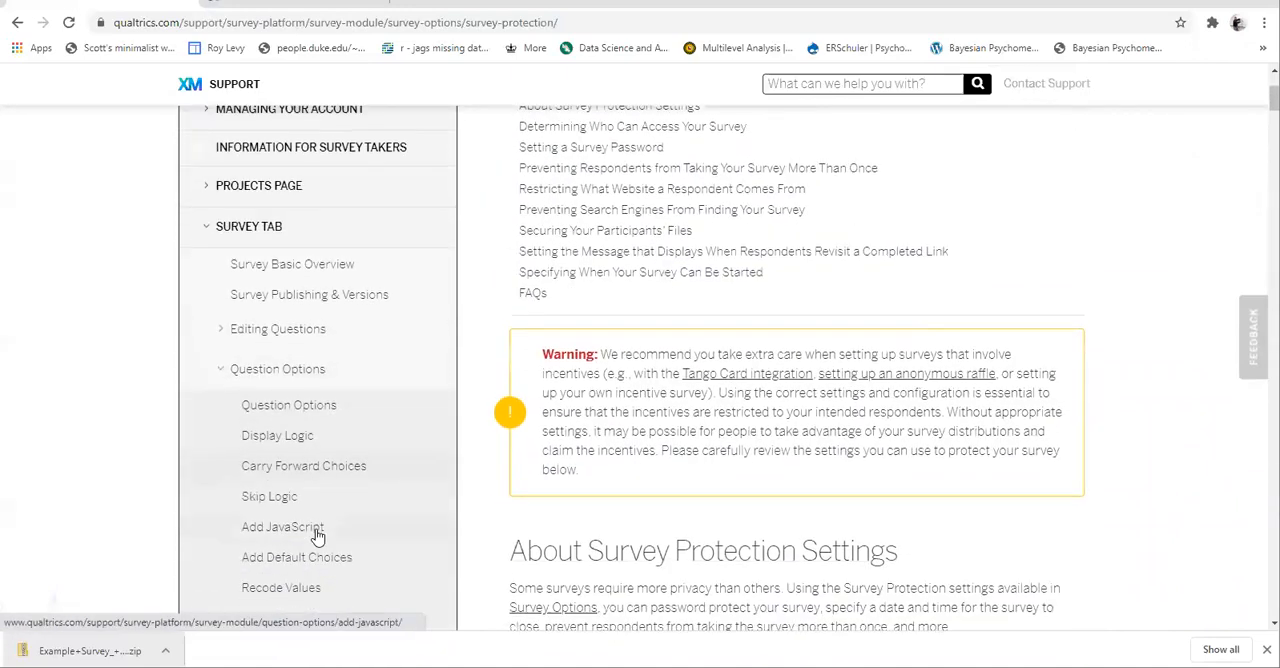
left_click(295, 496)
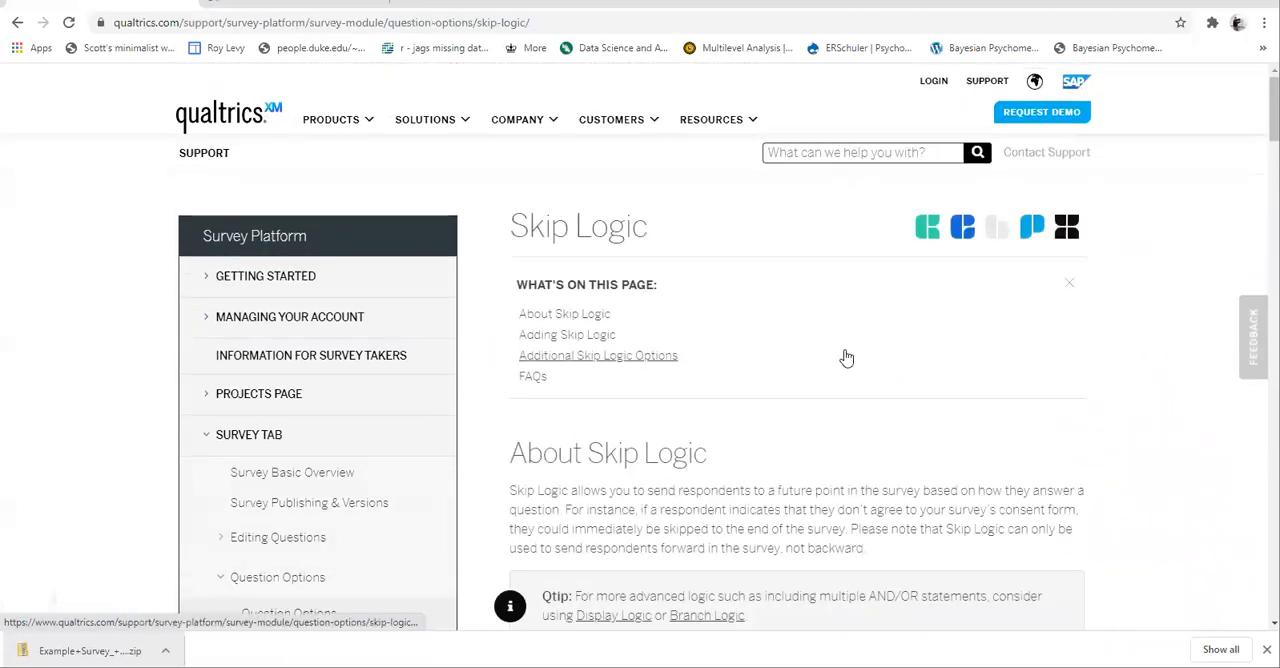
scroll(845, 352, "down", 3)
scroll(726, 350, "down", 5)
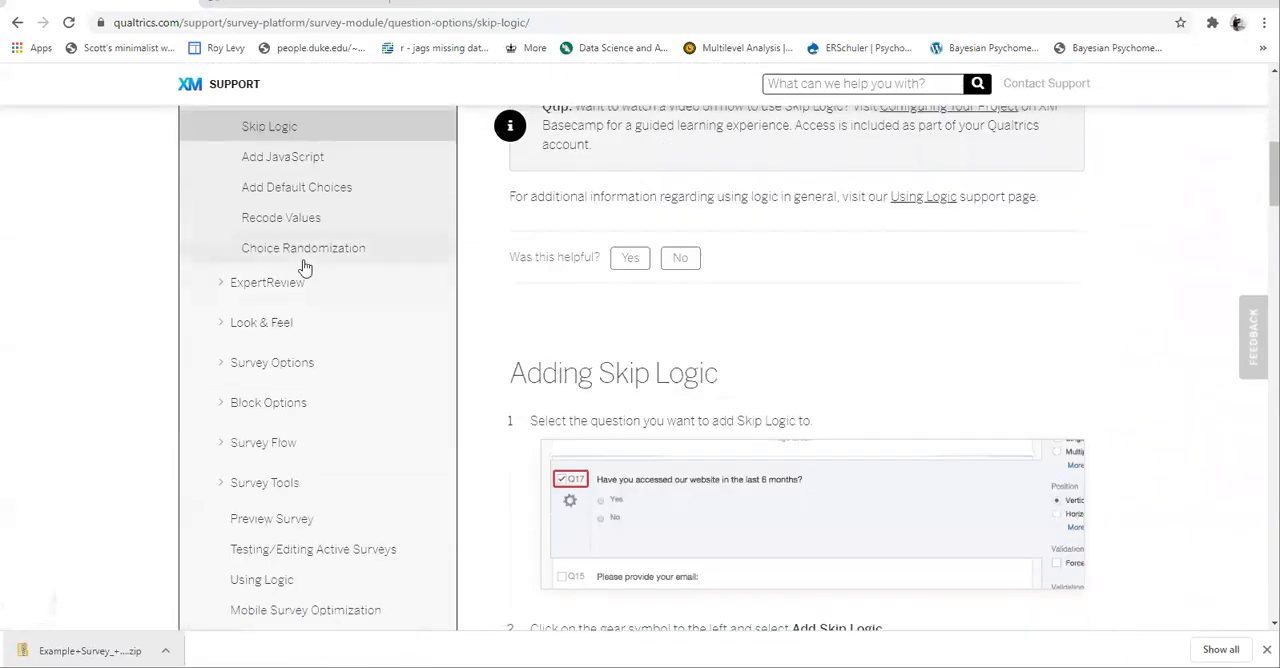
scroll(540, 371, "down", 3)
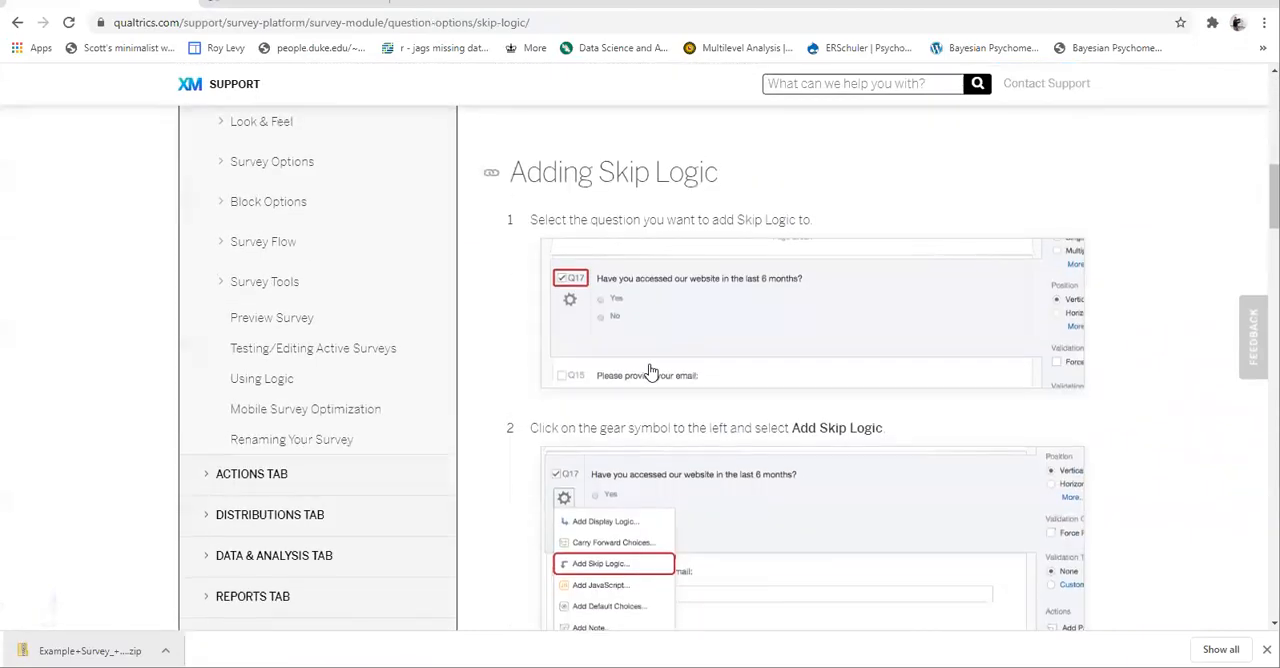
scroll(649, 371, "down", 4)
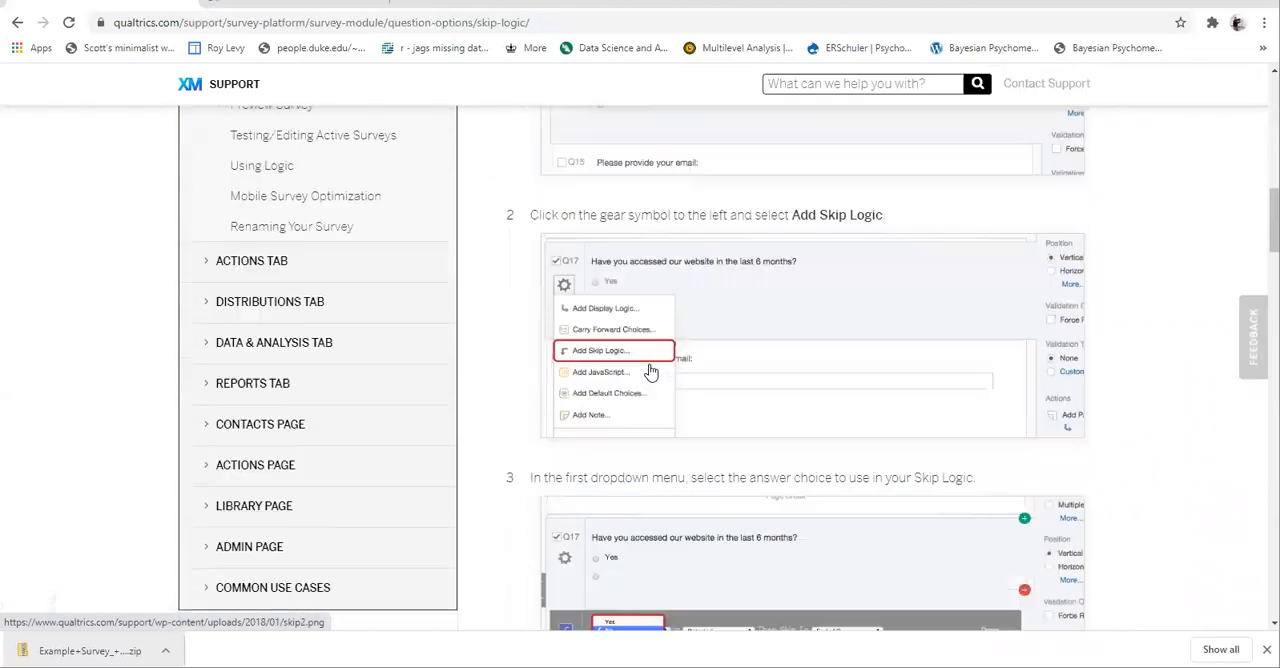